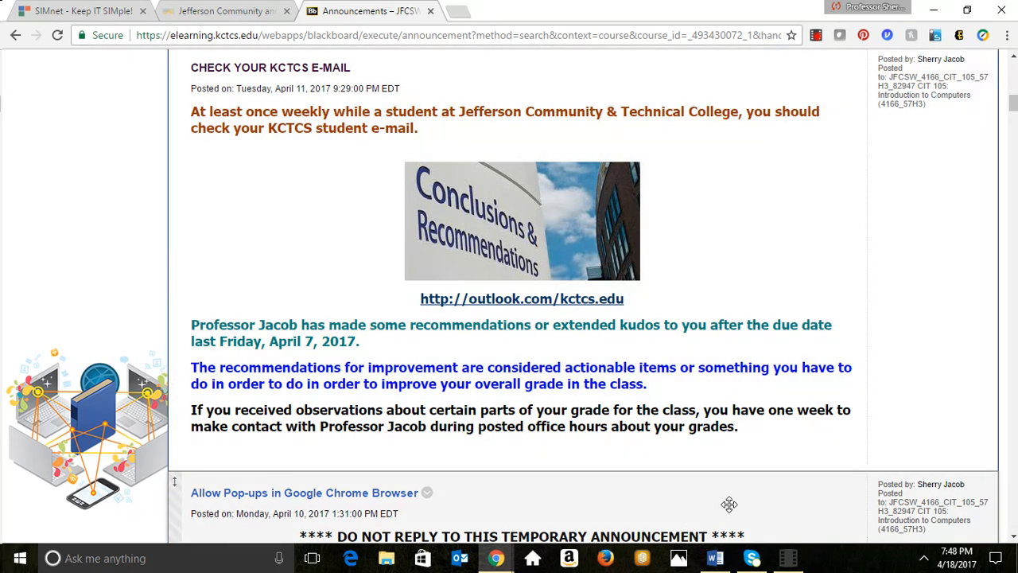
Switch to the Word lecture document and review its numbered topic list and the footnote and endnote commands
mouse_move(715, 566)
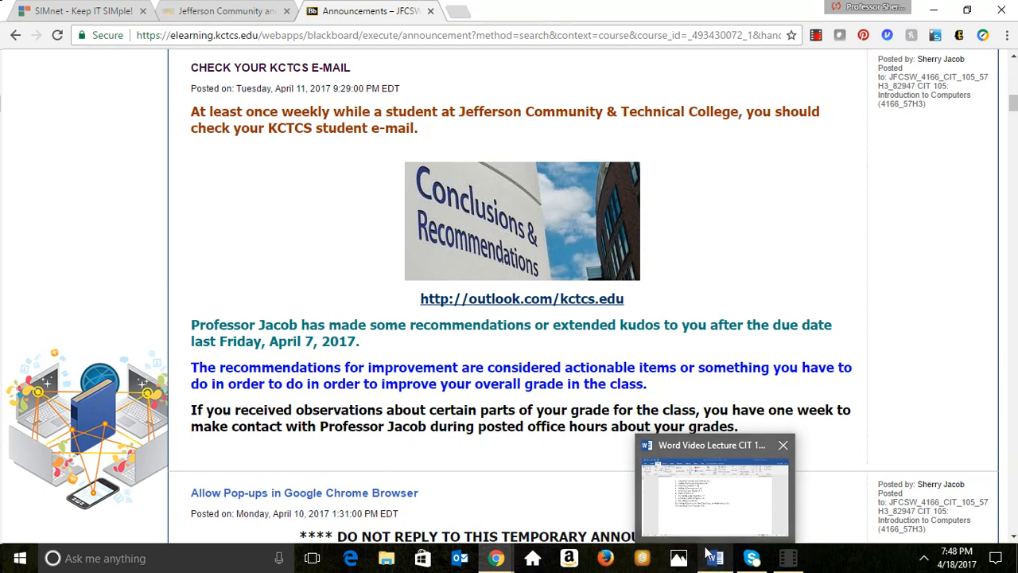
left_click(707, 551)
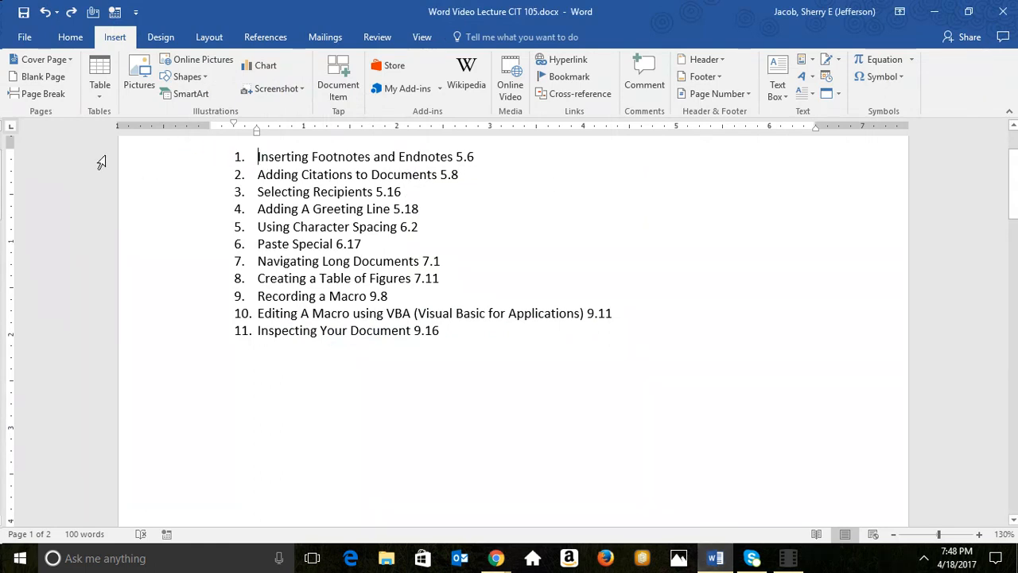
left_click_drag(101, 163, 164, 340)
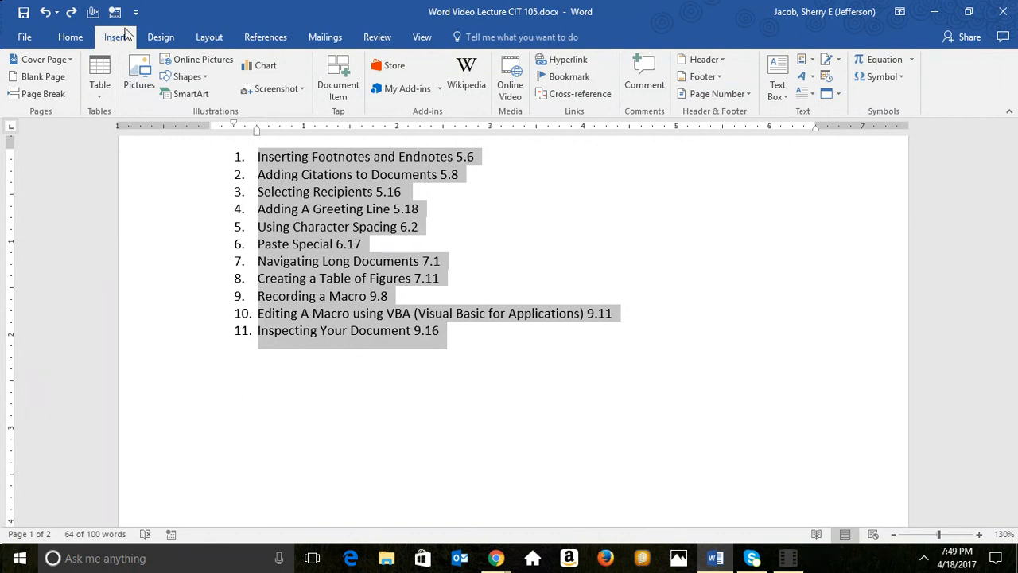
left_click(270, 42)
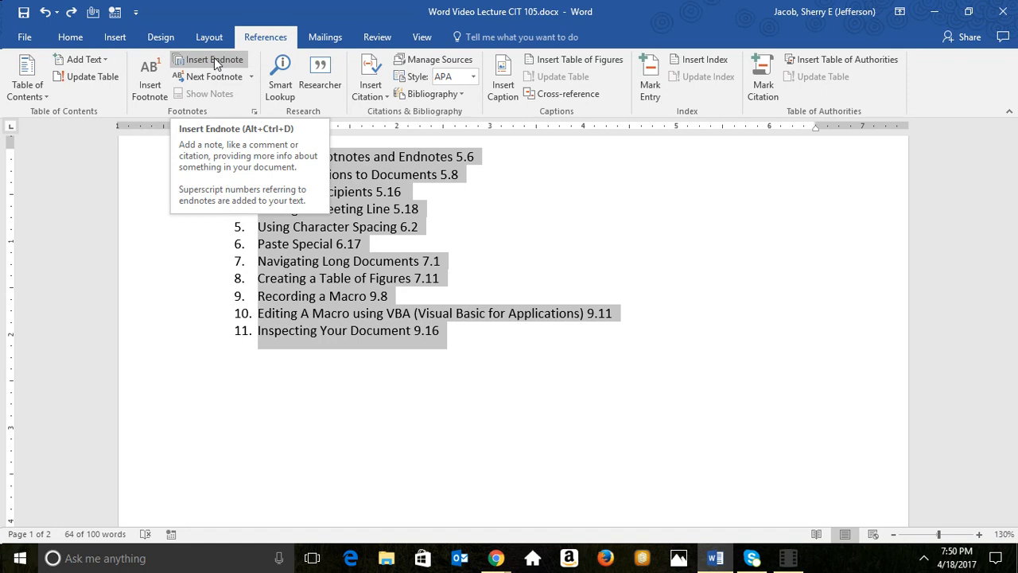
left_click(393, 174)
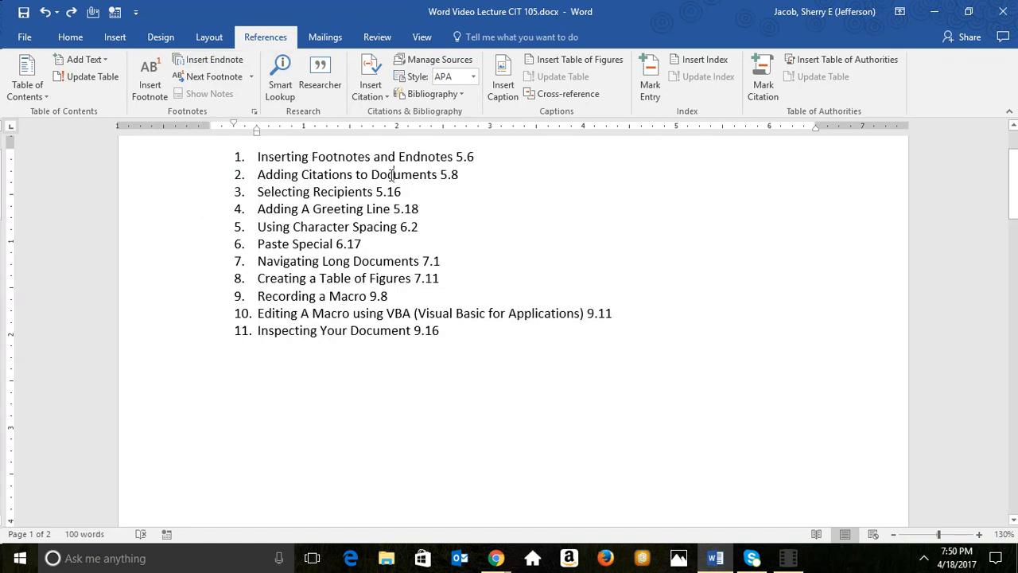
Select the "Adding Citations to Documents 5.8" line and open the form for a new citation source
left_click(122, 192)
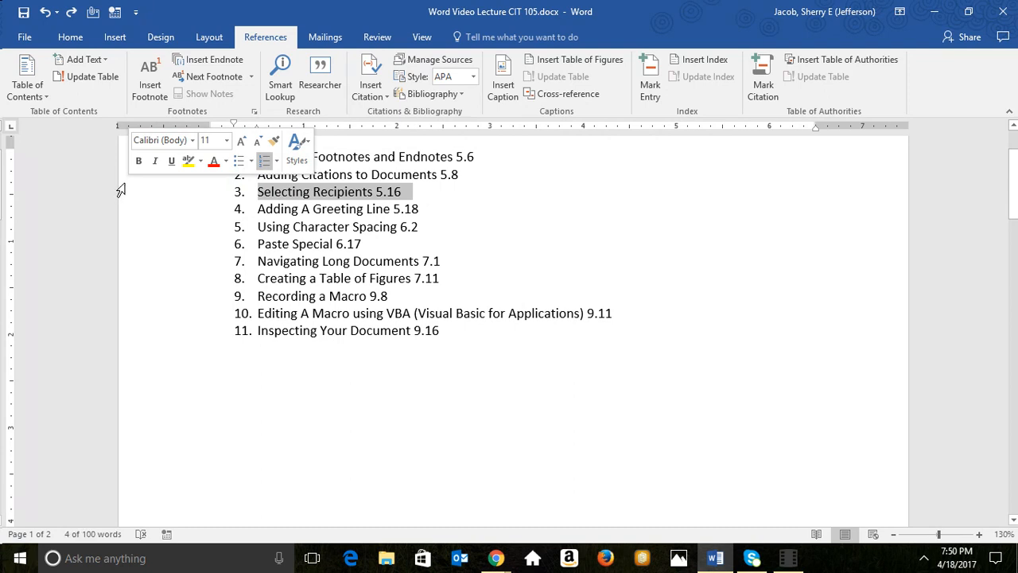
left_click(119, 182)
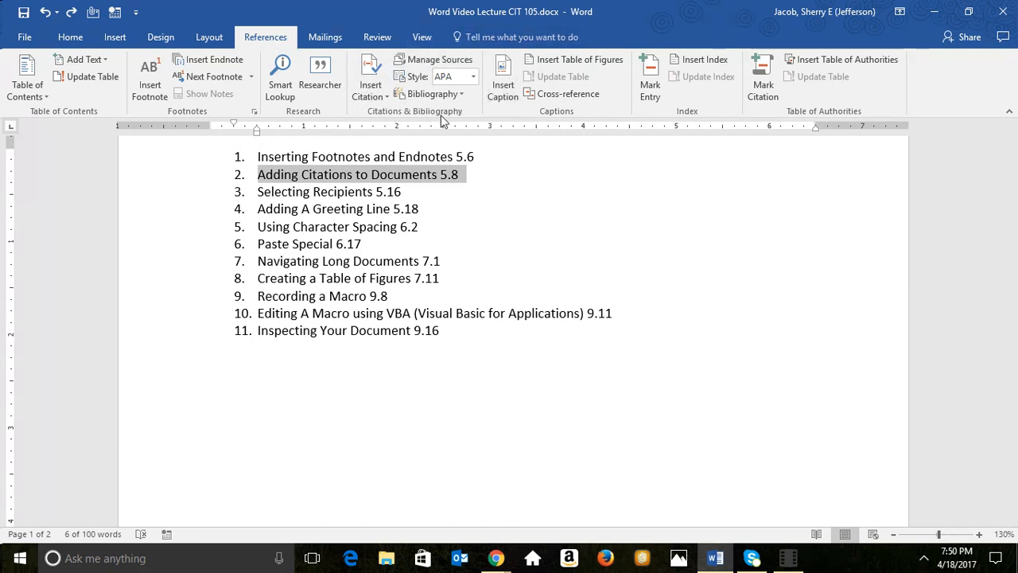
left_click(377, 103)
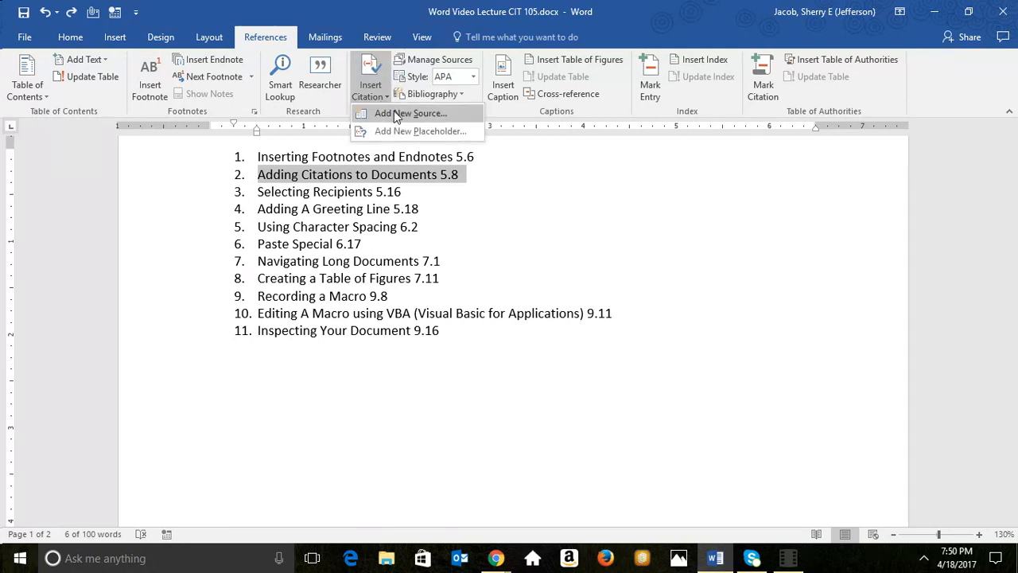
left_click(408, 113)
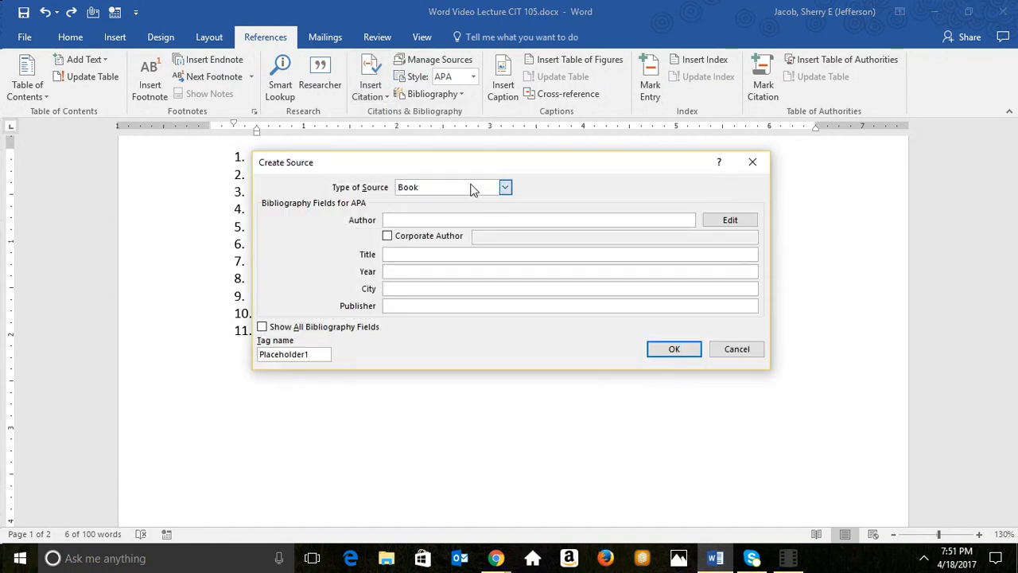
Examine the available source types and APA bibliography fields for a new source, and close the form without creating it
left_click(472, 189)
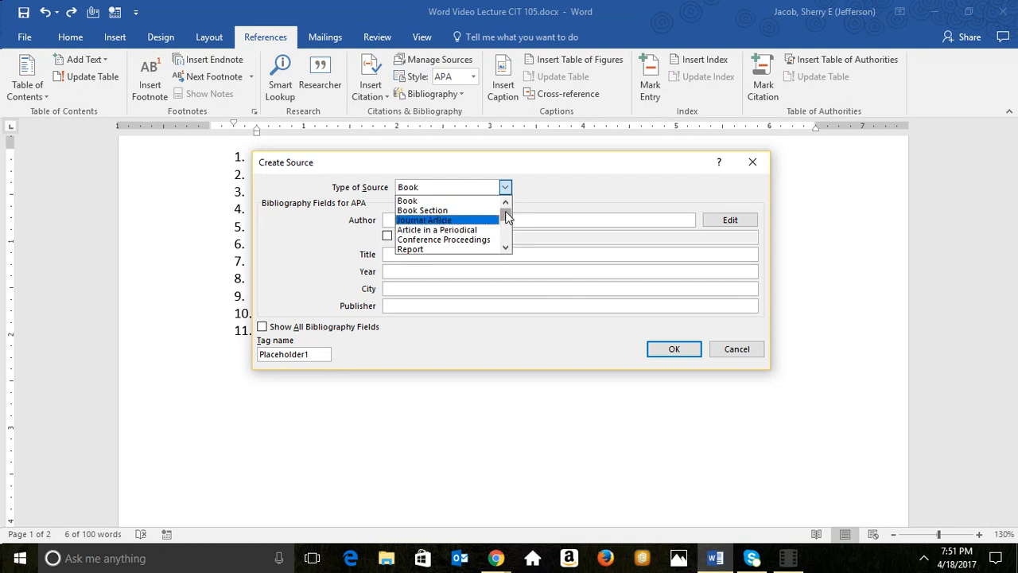
left_click(506, 248)
left_click(506, 248)
left_click(506, 249)
left_click(506, 249)
left_click(506, 249)
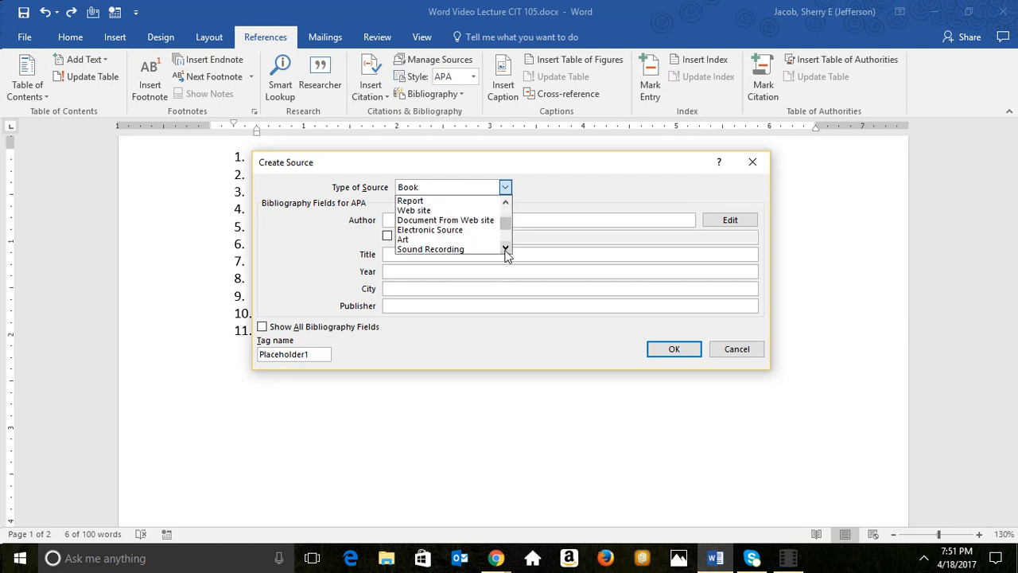
left_click(506, 249)
left_click(506, 249)
left_click(506, 249)
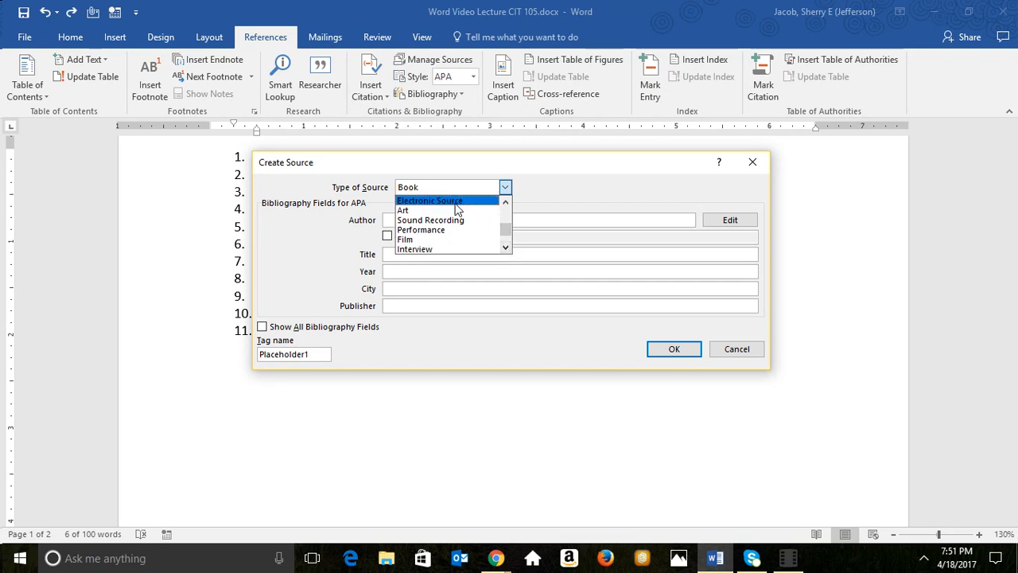
left_click(505, 249)
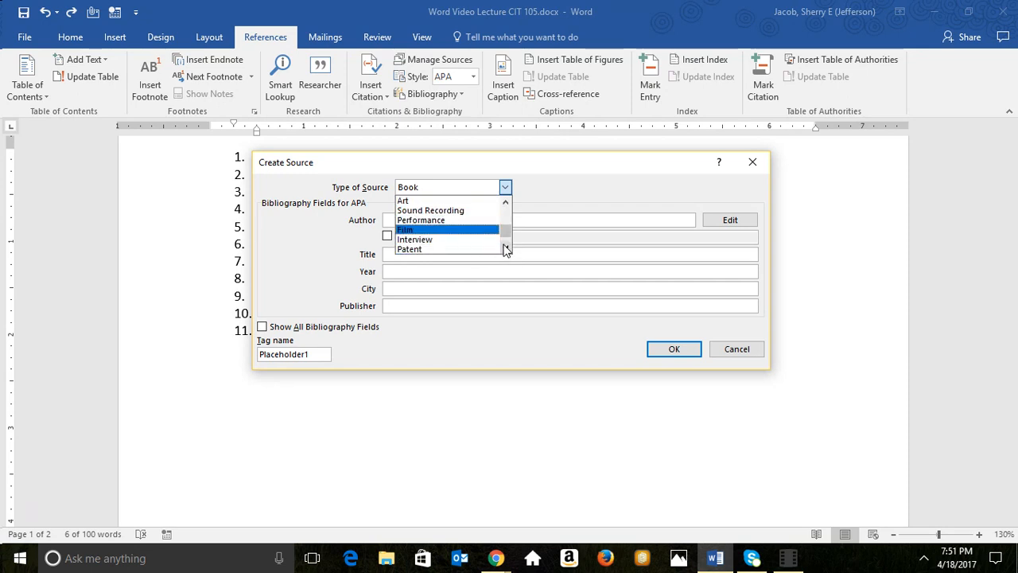
left_click(505, 249)
left_click(506, 249)
left_click_drag(504, 237, 506, 200)
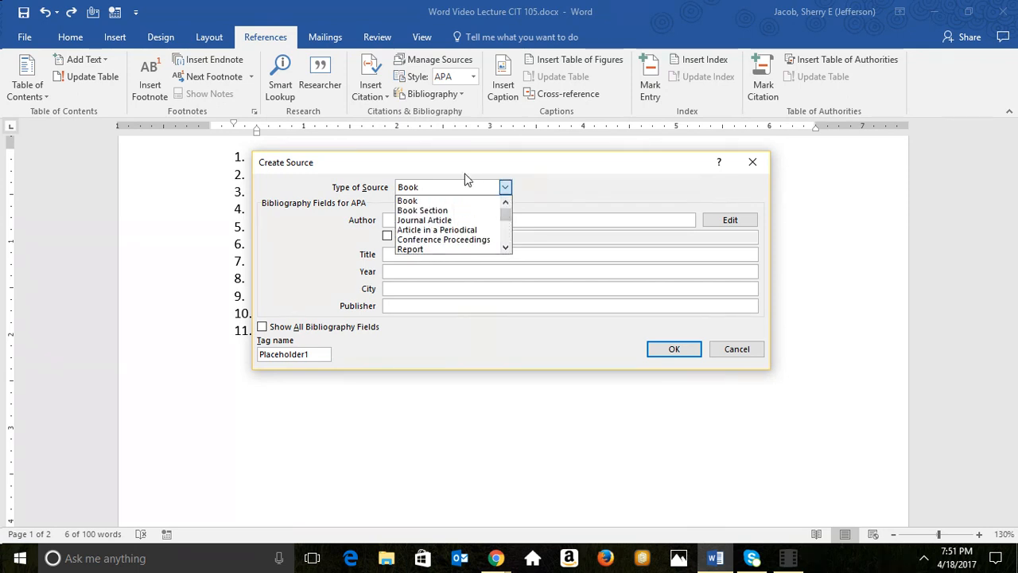
left_click(524, 171)
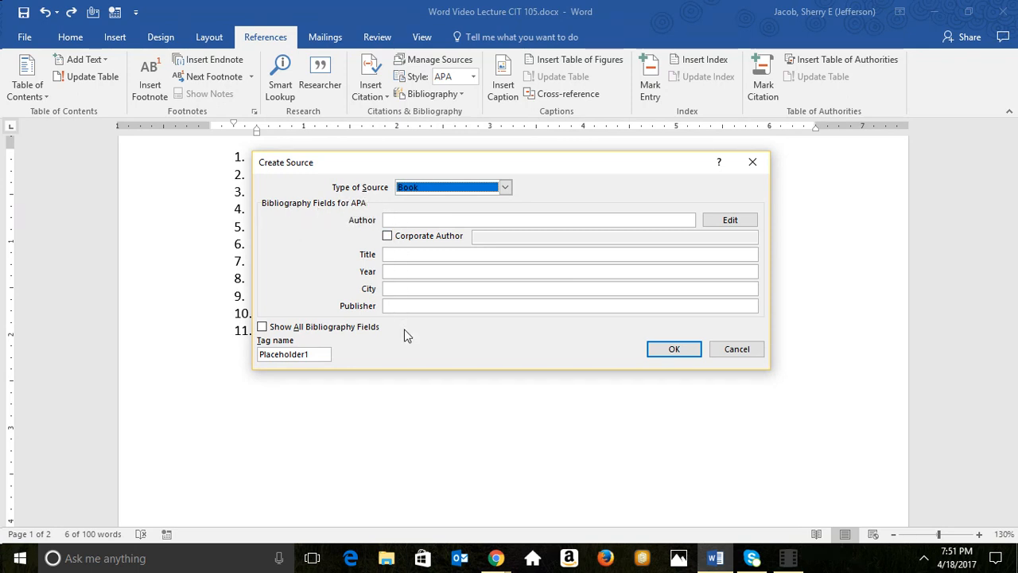
left_click(734, 353)
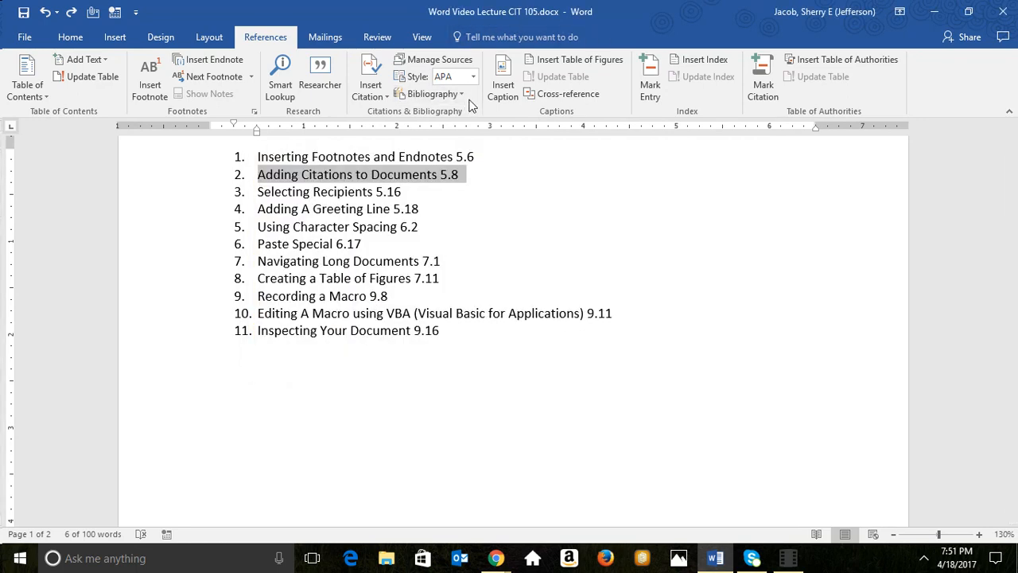
Set the citation style to MLA and check the source types and bibliography fields of a new source without creating it
left_click(473, 77)
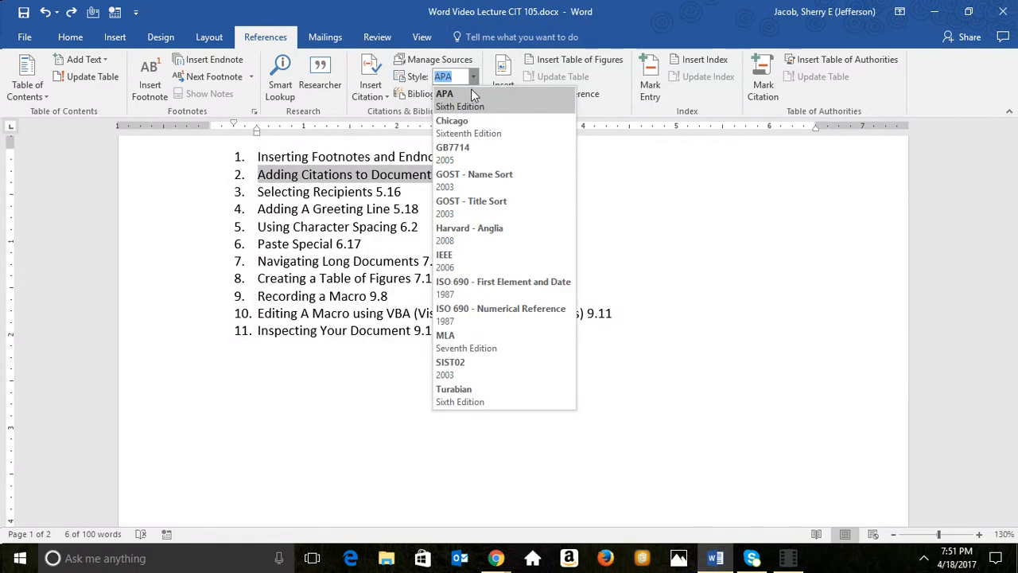
left_click(464, 338)
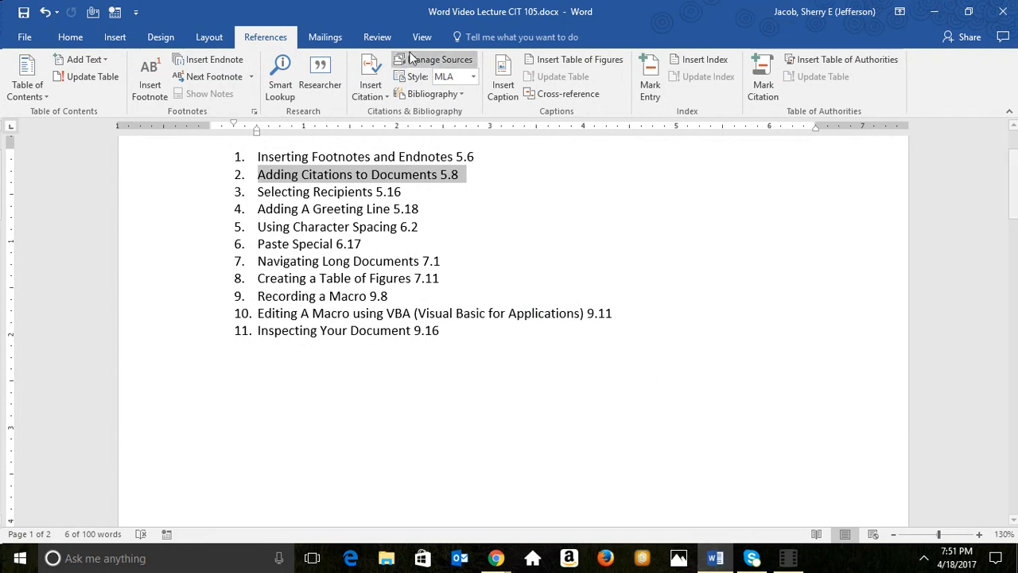
left_click(368, 86)
left_click(391, 117)
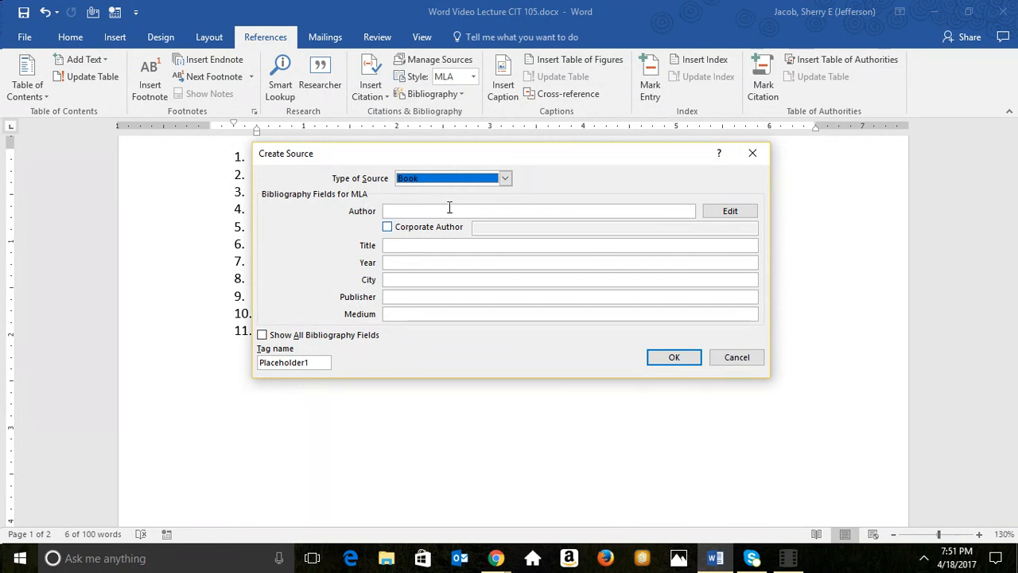
left_click(494, 180)
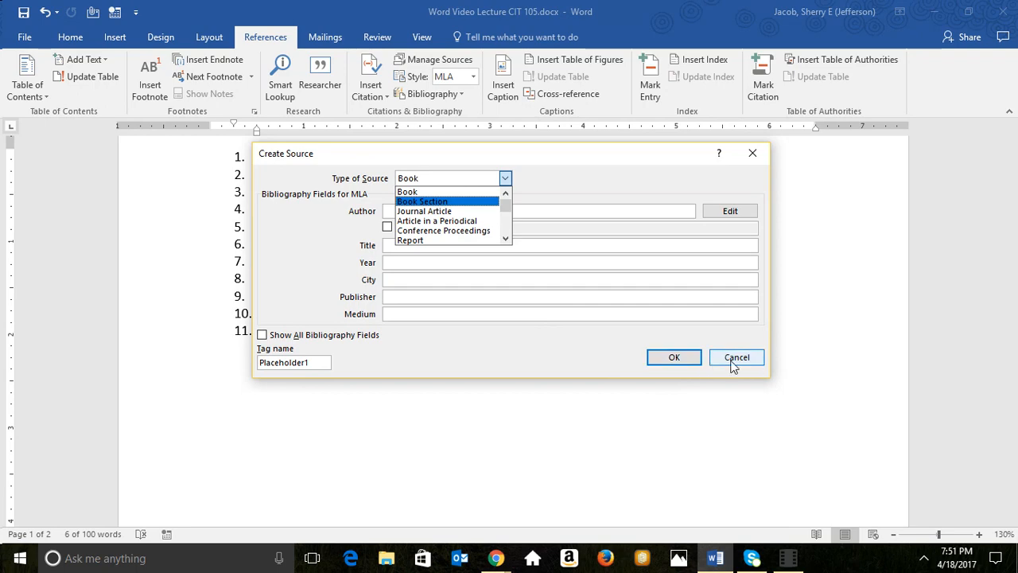
left_click(580, 352)
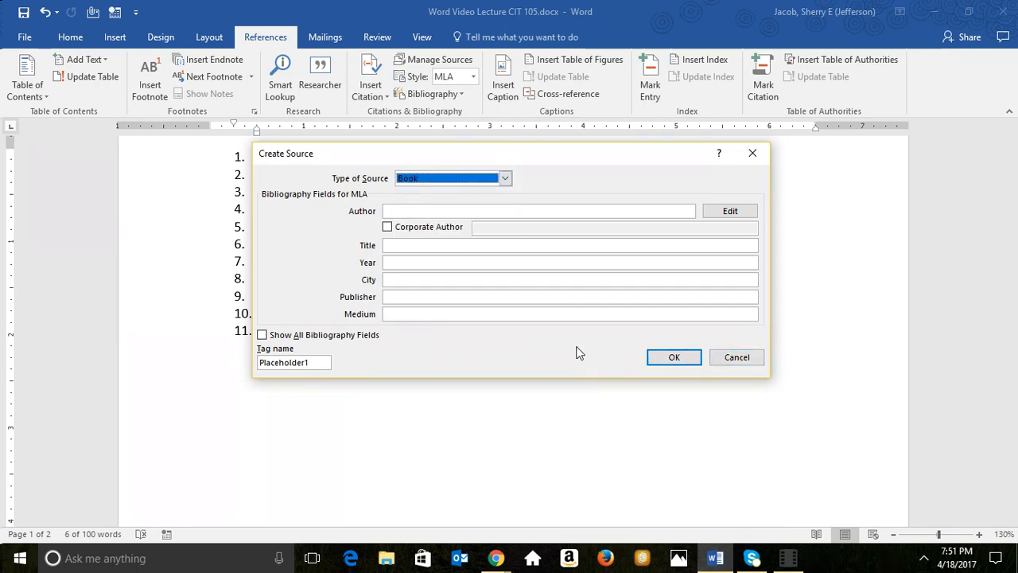
left_click(736, 358)
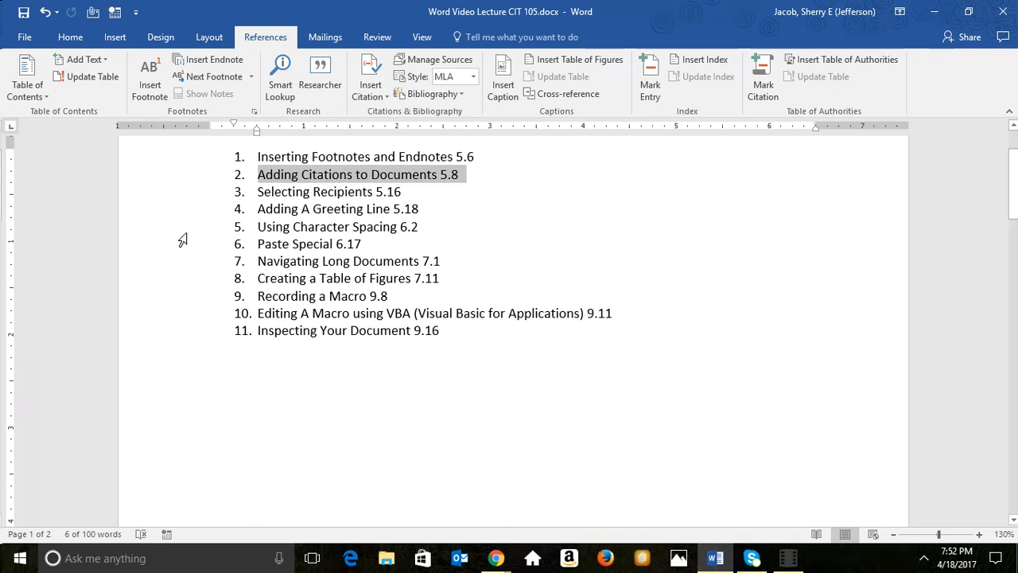
Highlight the Selecting Recipients 5.16 and Adding A Greeting Line 5.18 items in the topic list
left_click(159, 201)
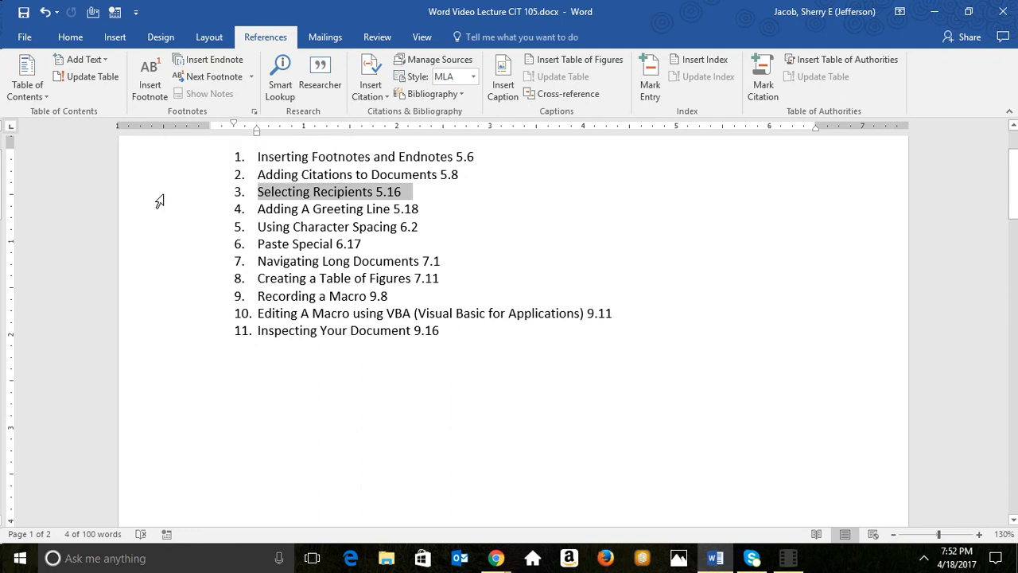
left_click_drag(159, 202, 162, 215)
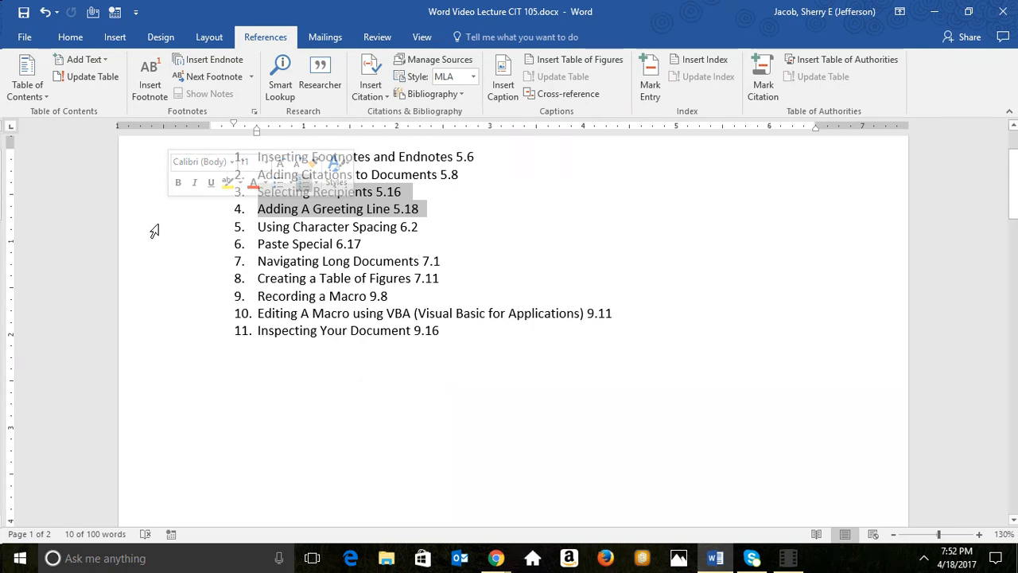
left_click(146, 226)
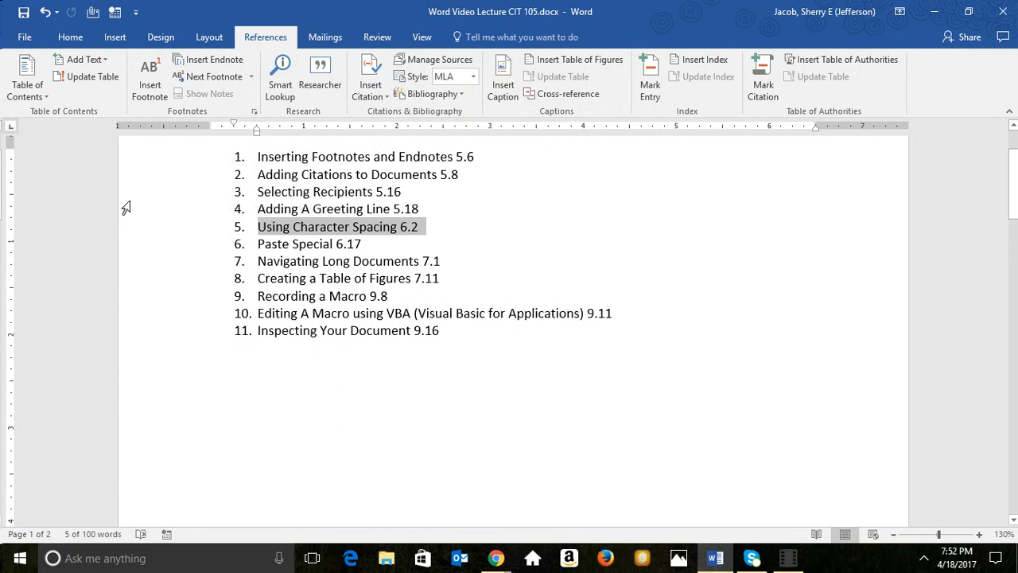
left_click(126, 208)
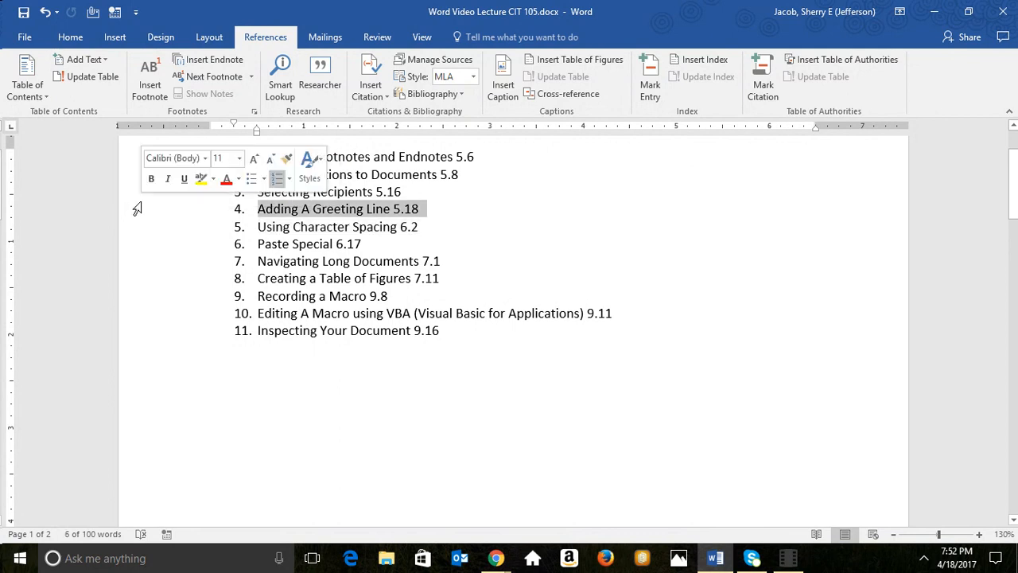
left_click(113, 191)
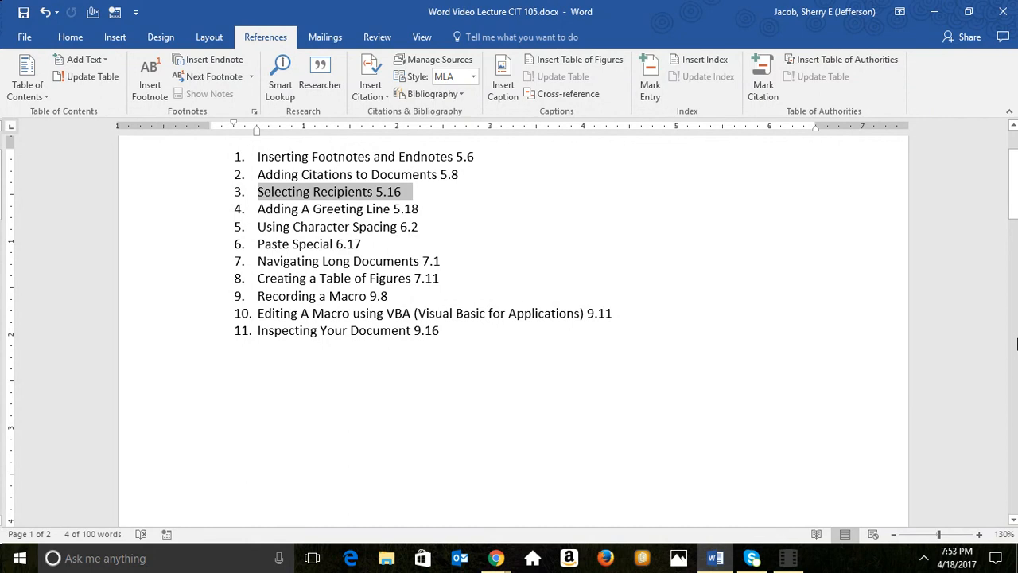
Review the letter on page 2, highlighting the recipient's address block, the greeting line and the body paragraphs in turn
key("Page_Down")
key("Page_Down")
key("Page_Down")
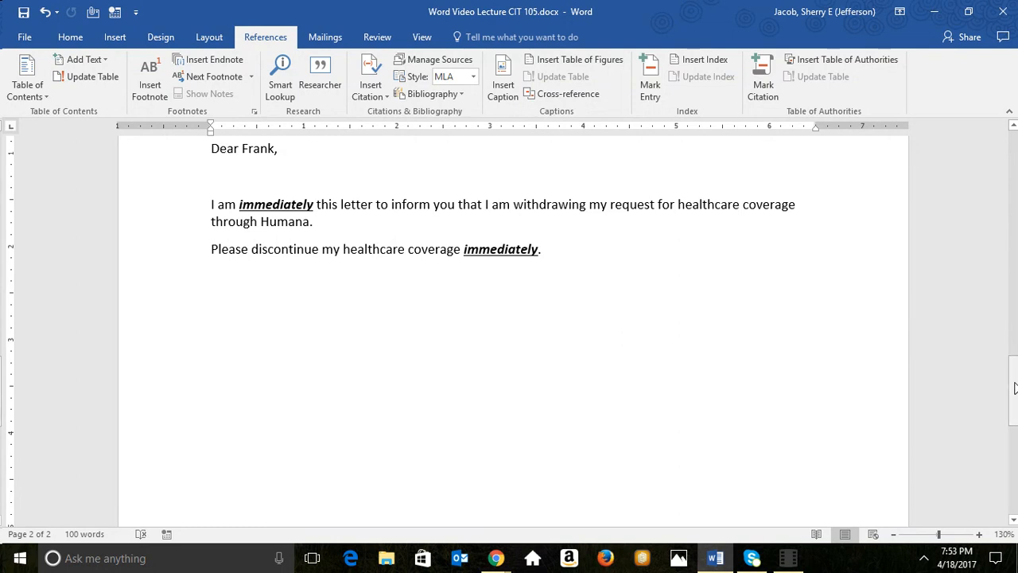
left_click_drag(1014, 387, 1015, 371)
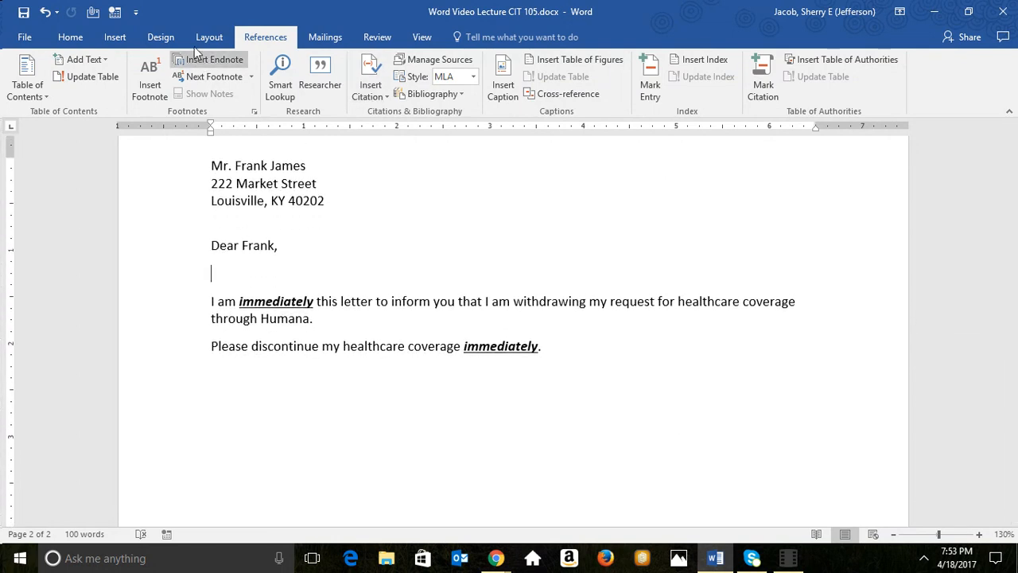
double_click(155, 180)
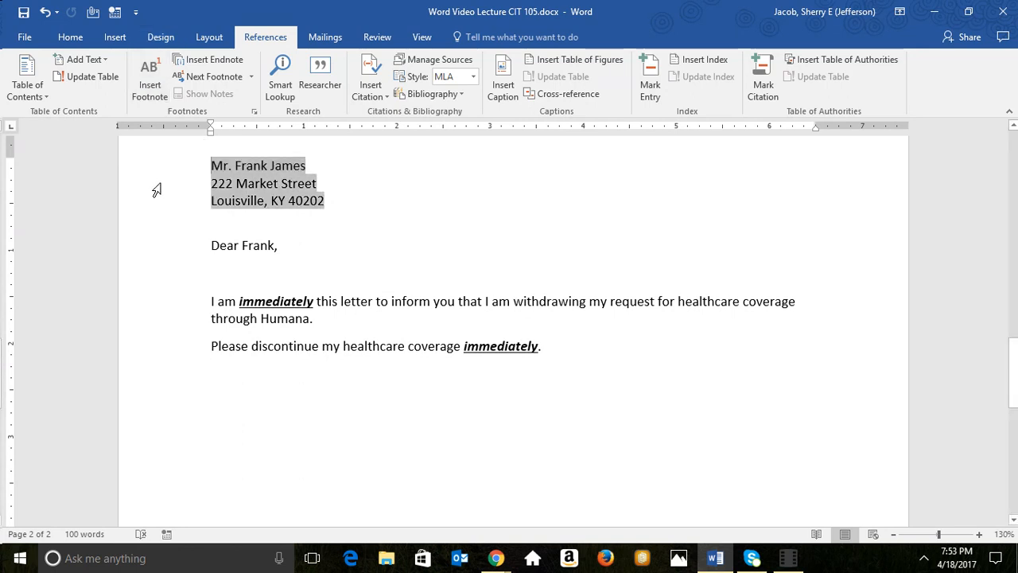
left_click(159, 256)
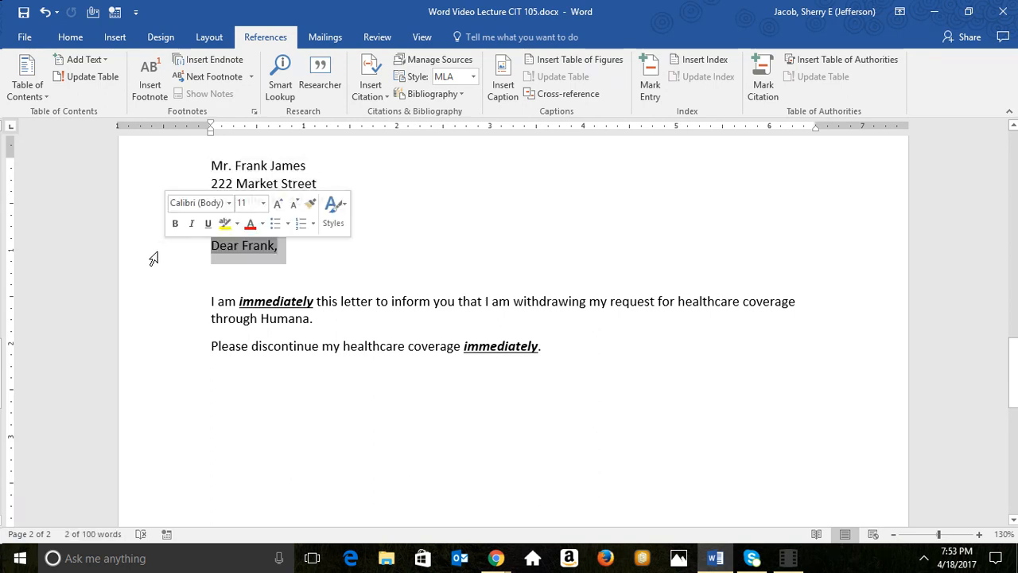
left_click(182, 304)
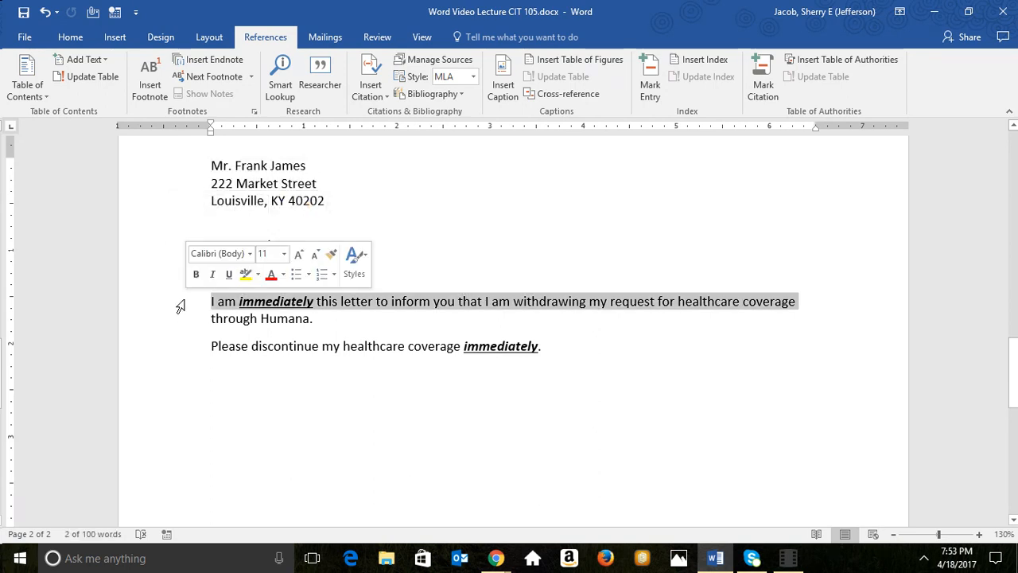
left_click(182, 352)
left_click(338, 462)
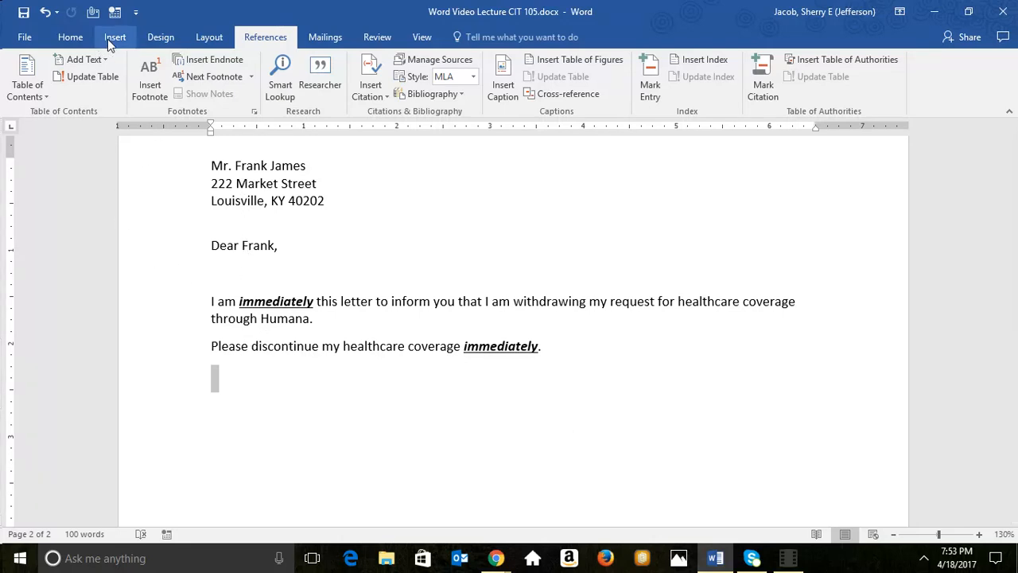
Open the mail merge recipient list and inspect its Form Letter Recipients.mdb data source entries, leaving the data source editor without changes
left_click(321, 37)
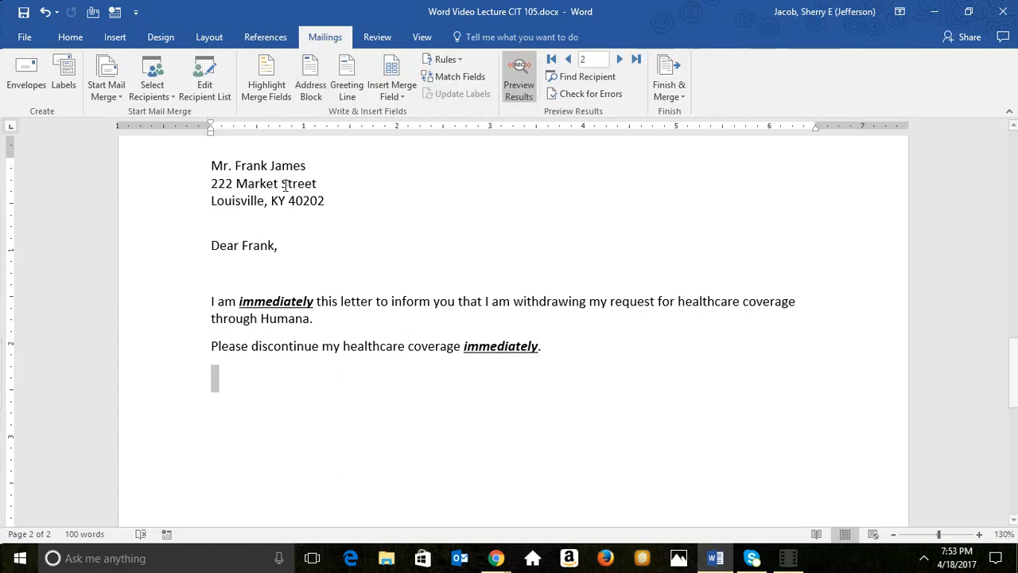
left_click(219, 82)
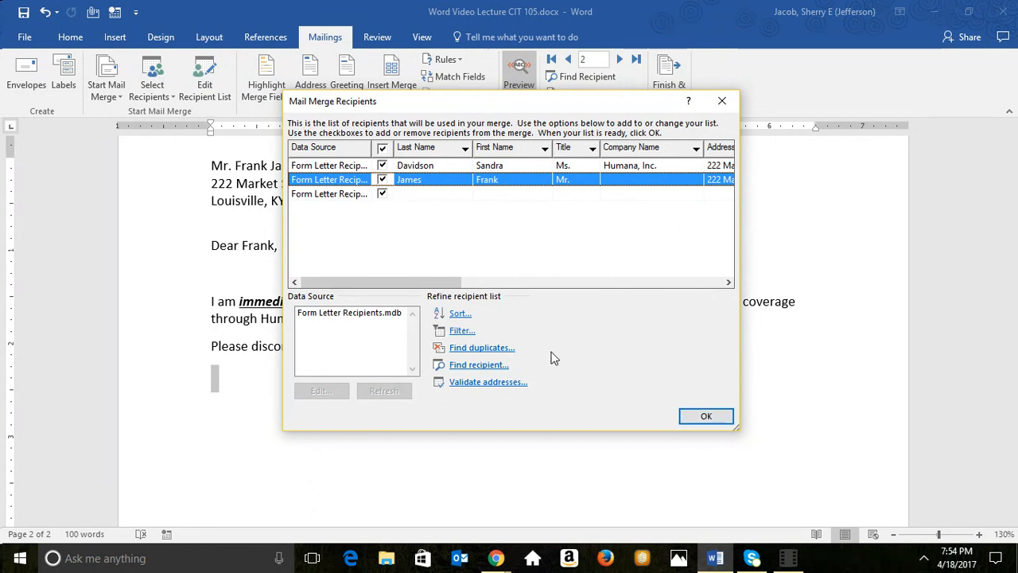
left_click(341, 315)
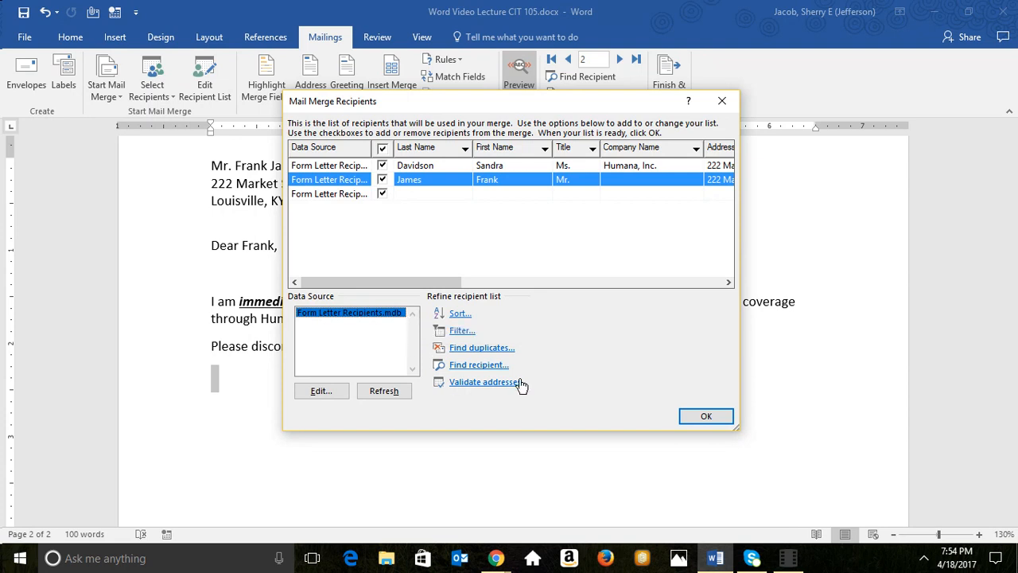
left_click(421, 195)
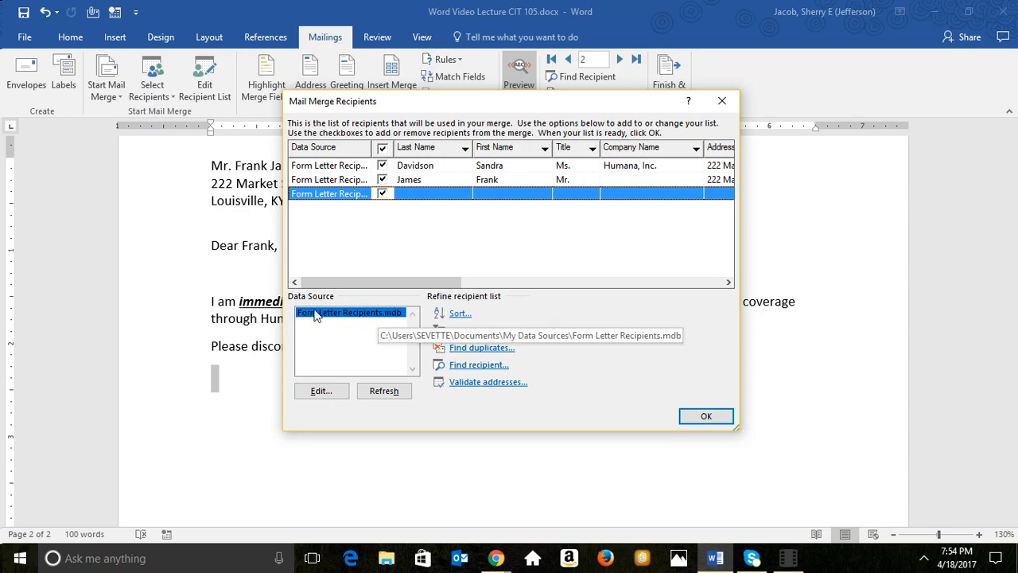
left_click(321, 391)
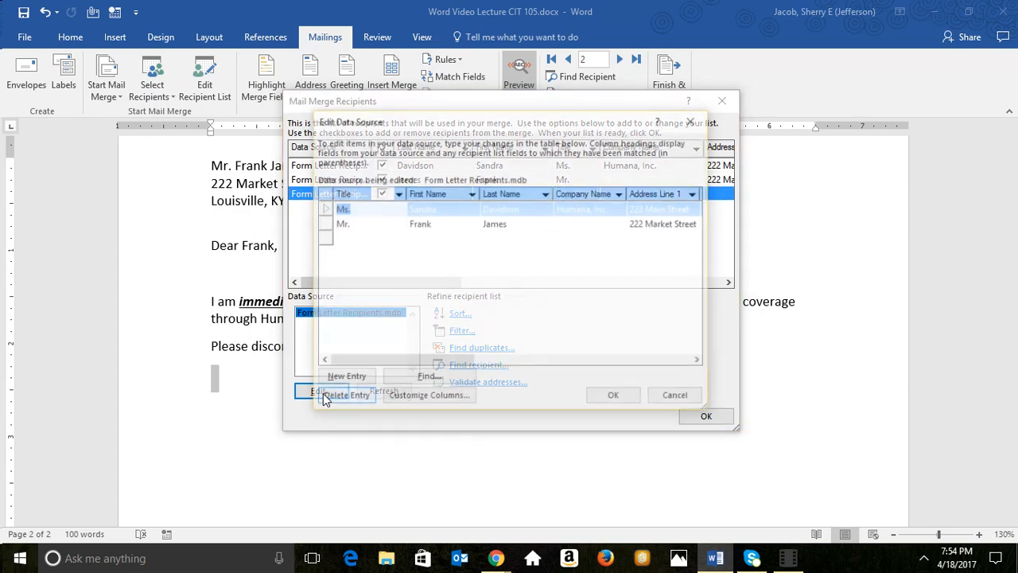
left_click(425, 238)
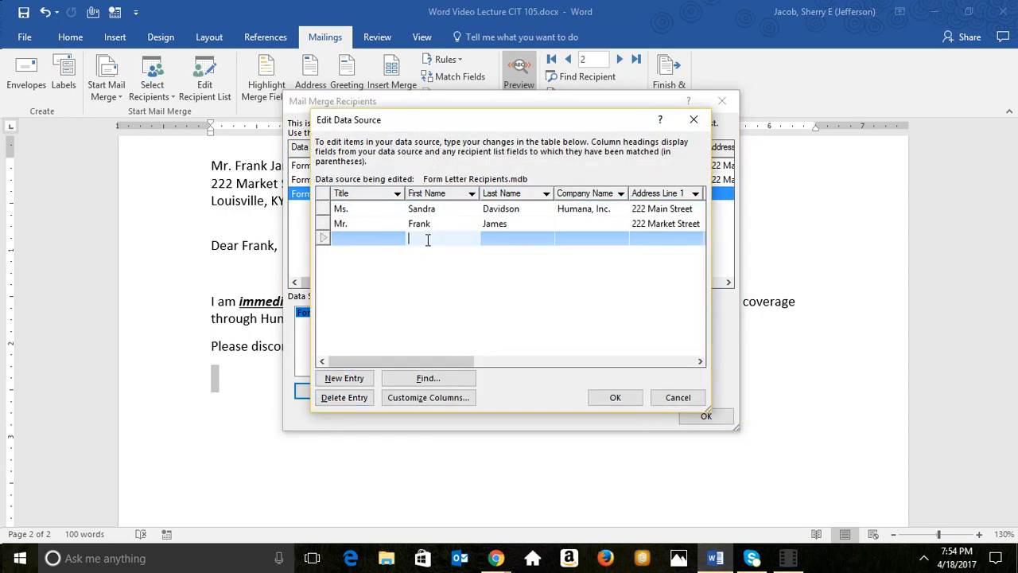
left_click(678, 397)
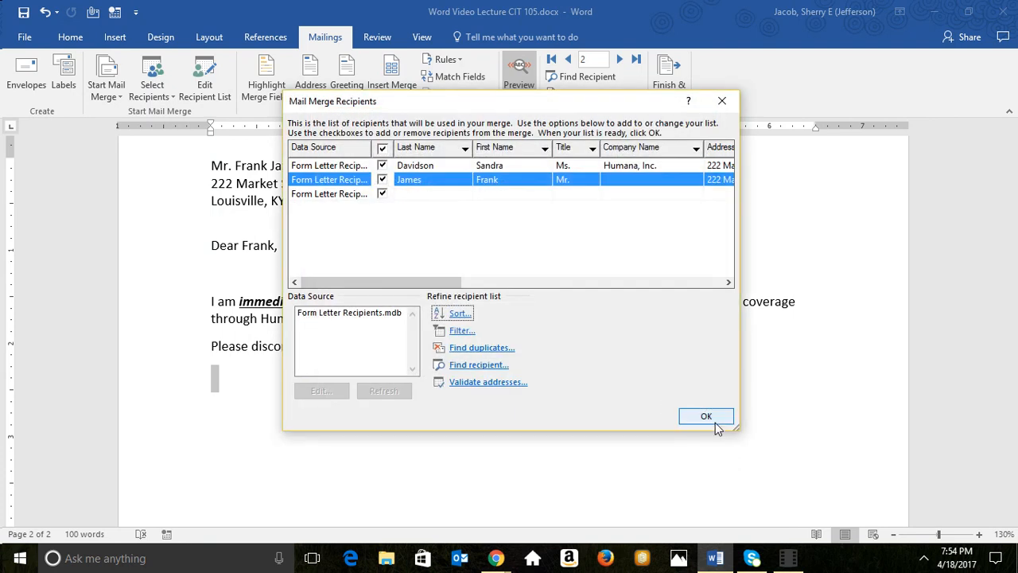
Review the name, address, phone and e-mail columns of the mail merge recipient list, and close the list
left_click_drag(727, 285, 727, 285)
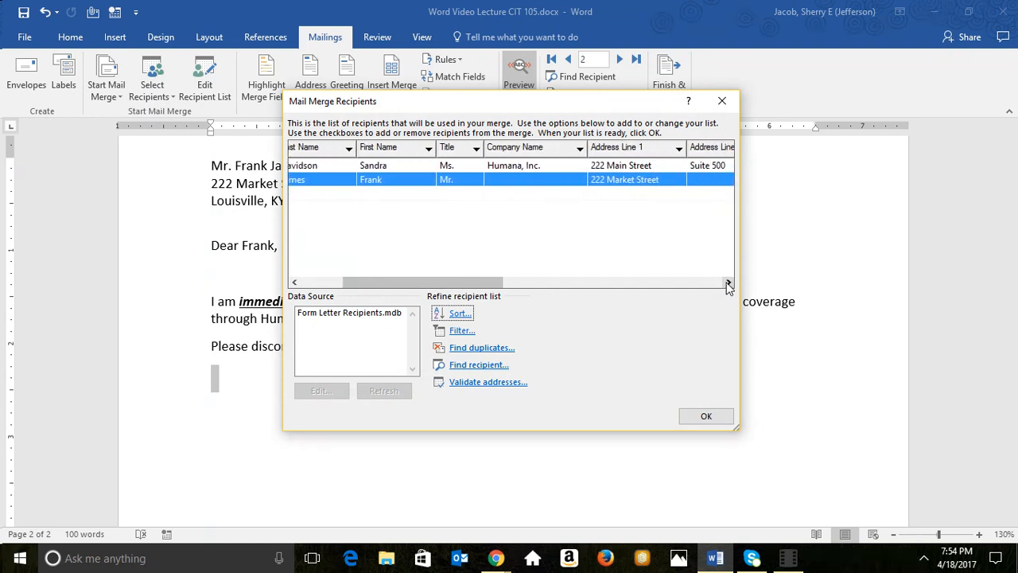
left_click(707, 284)
left_click(707, 284)
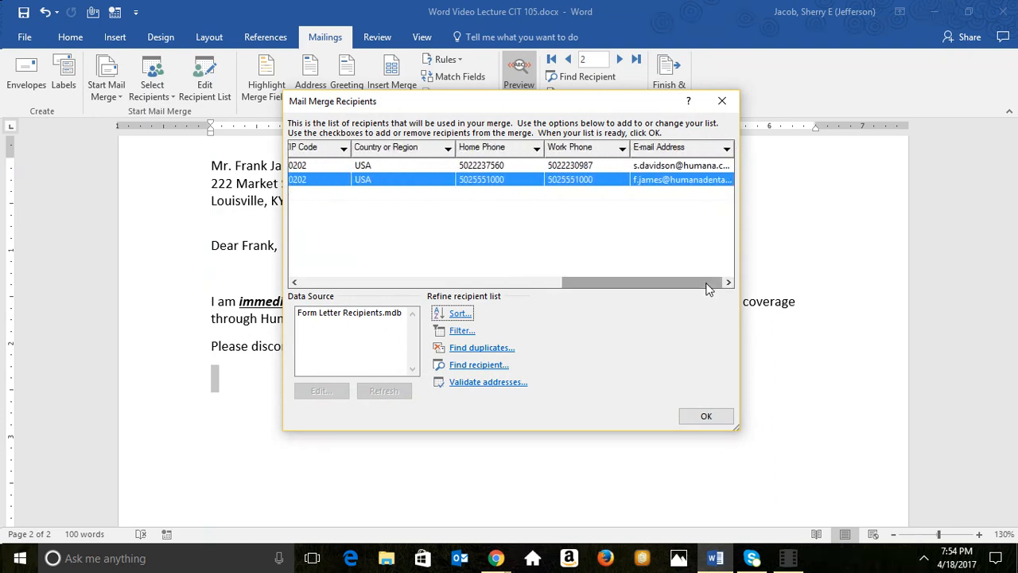
left_click_drag(707, 288, 441, 286)
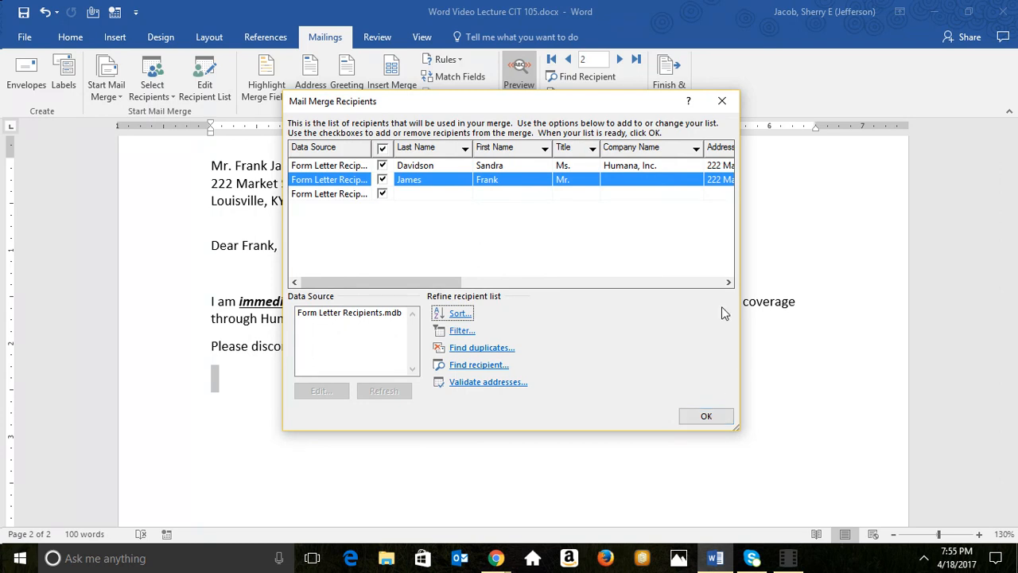
left_click(705, 286)
left_click(708, 289)
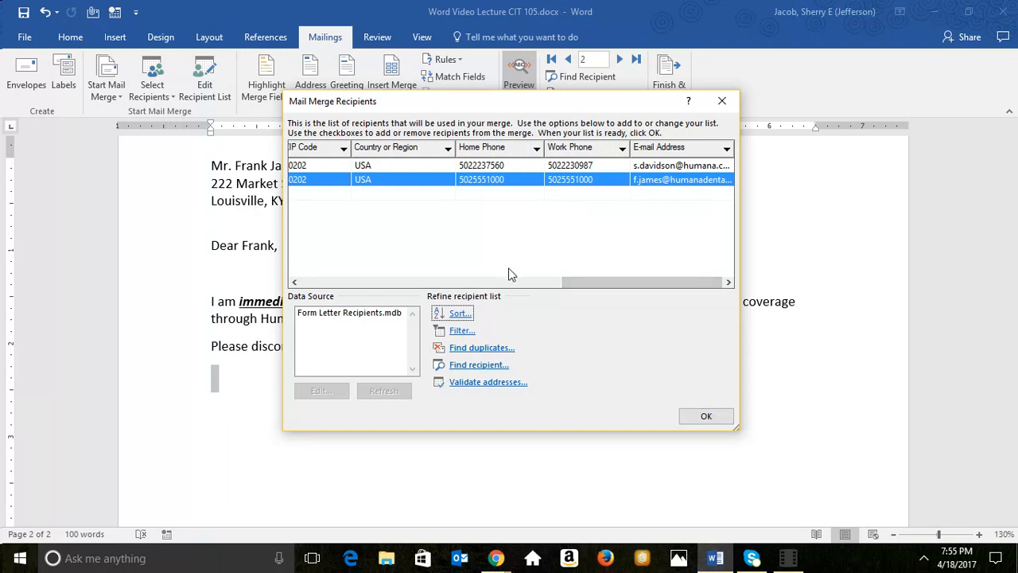
left_click(469, 282)
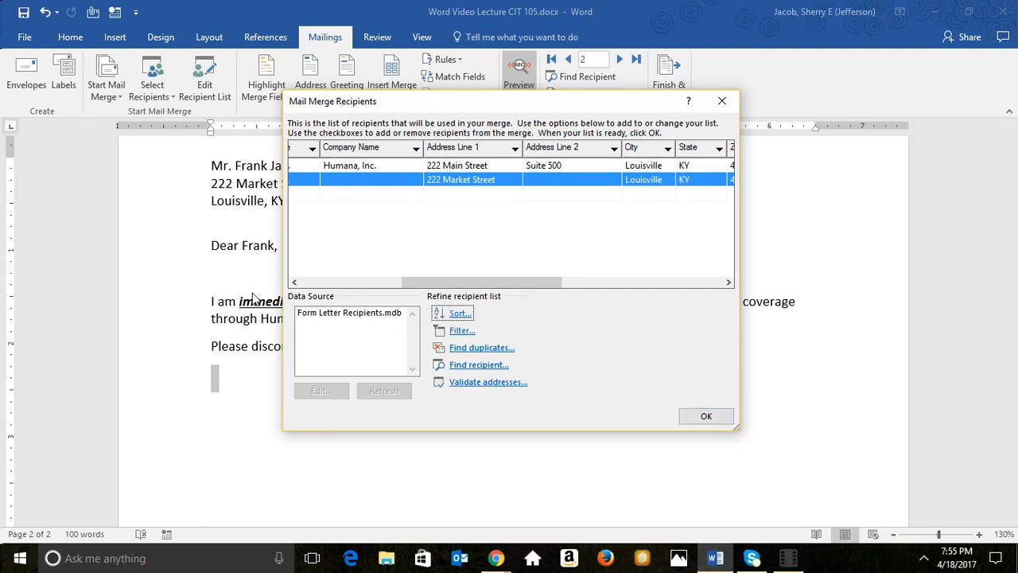
left_click(692, 422)
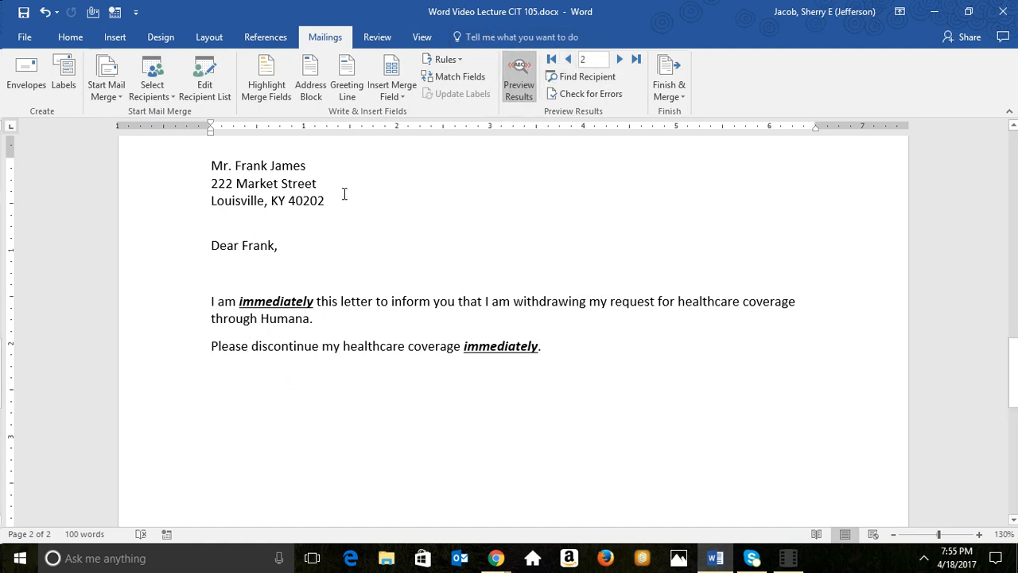
Preview the letter for the first recipient, compare the merged results with the merge fields, and leave the fields displayed
left_click(568, 61)
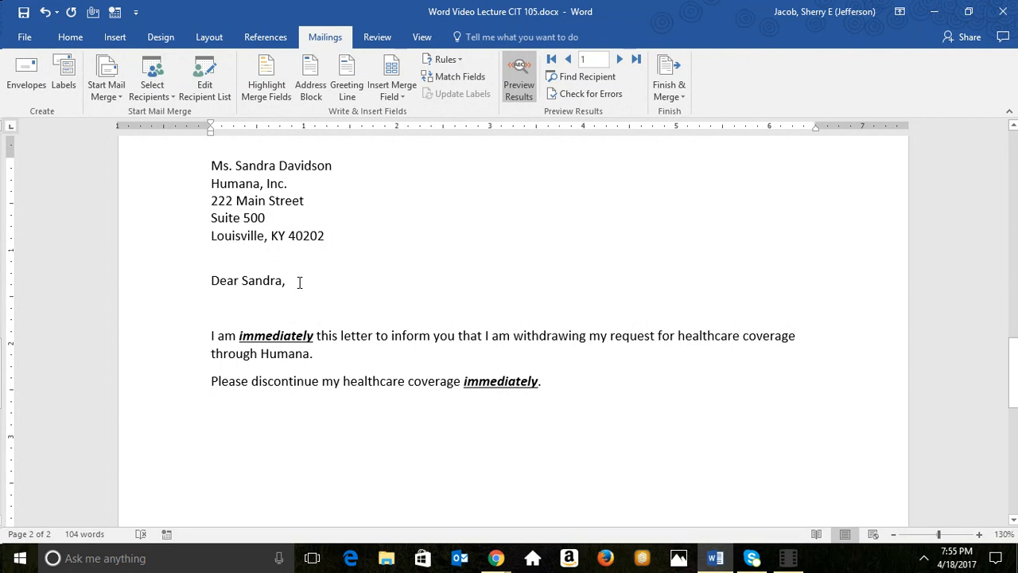
left_click(521, 94)
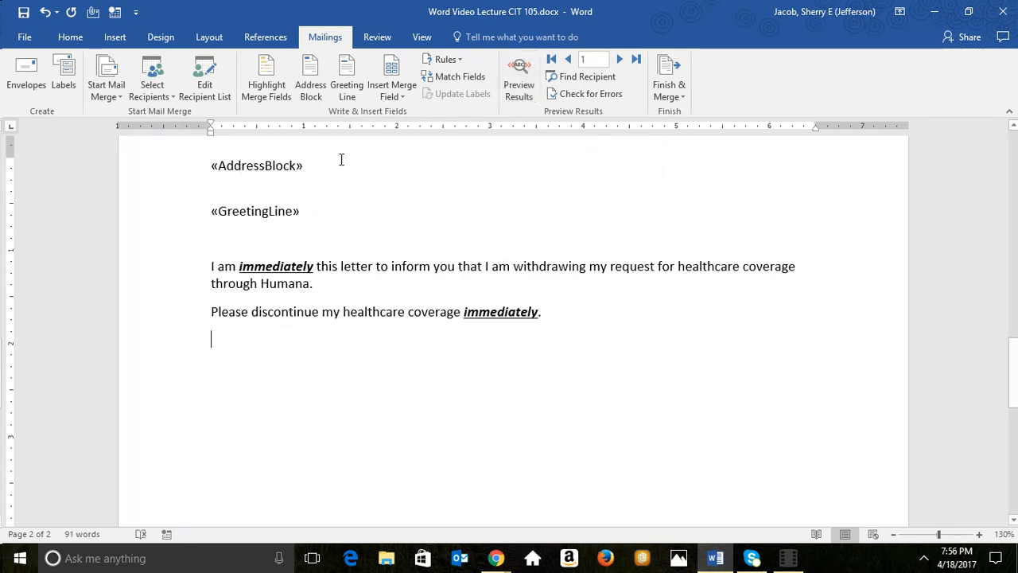
left_click(519, 71)
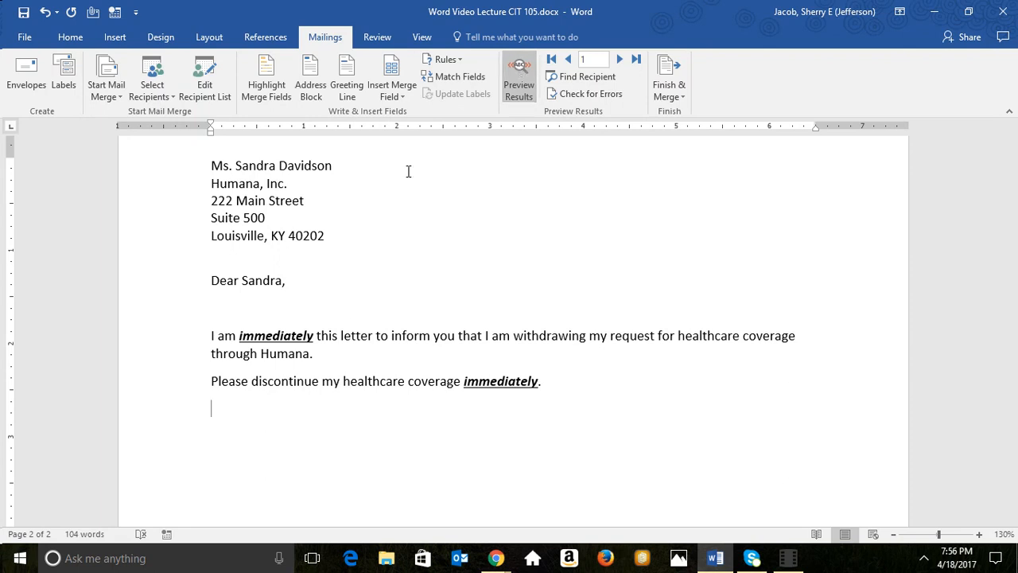
left_click(516, 93)
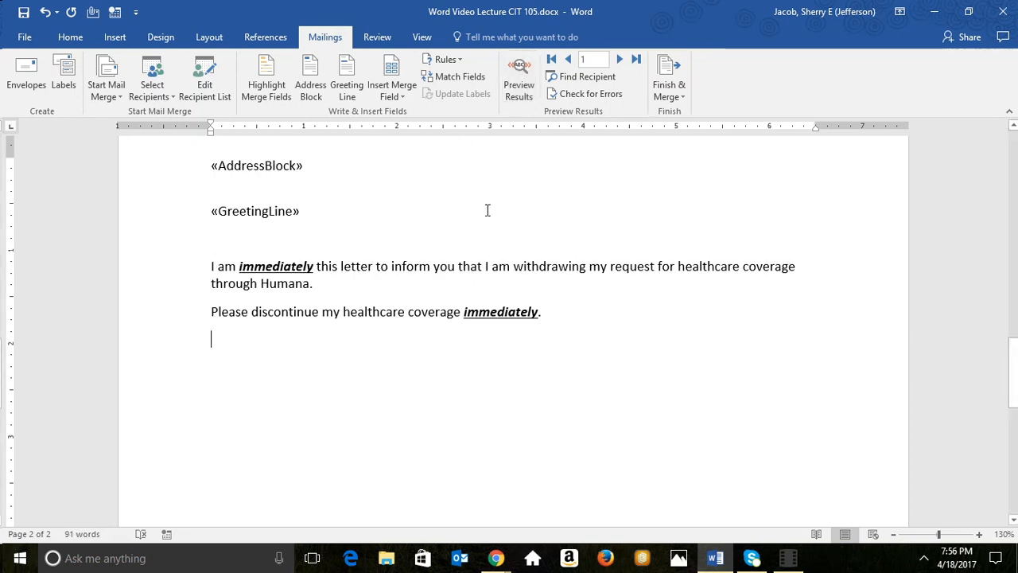
Open the greeting line settings for the GreetingLine field, review the salutation, name format and punctuation choices, and select the comma
left_click(275, 212)
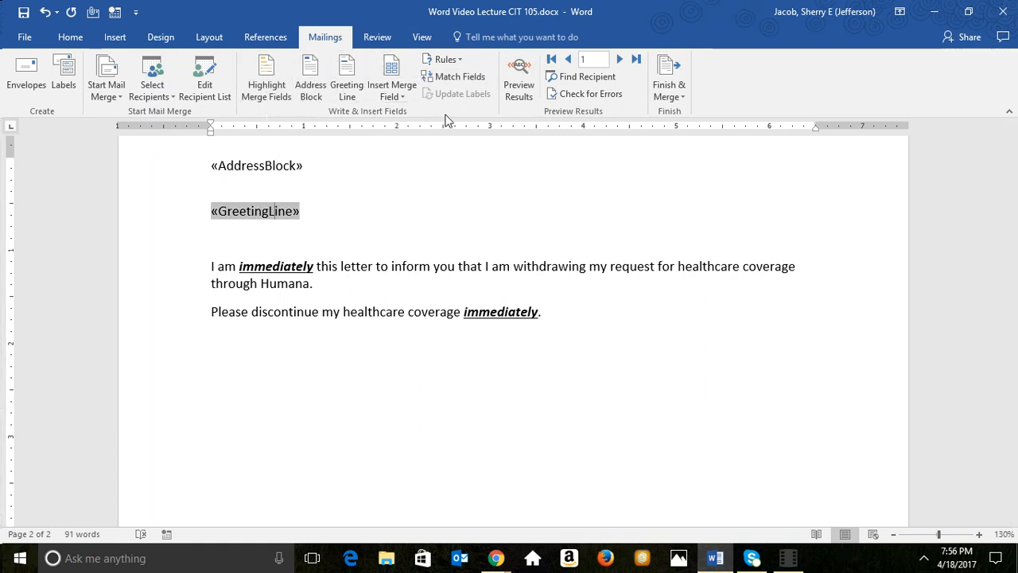
left_click(350, 97)
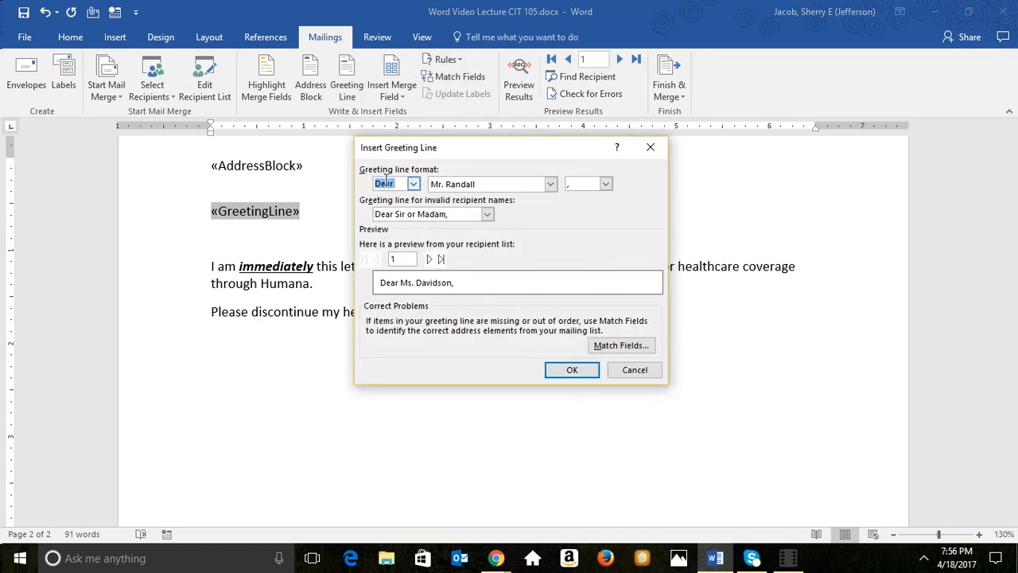
left_click(414, 183)
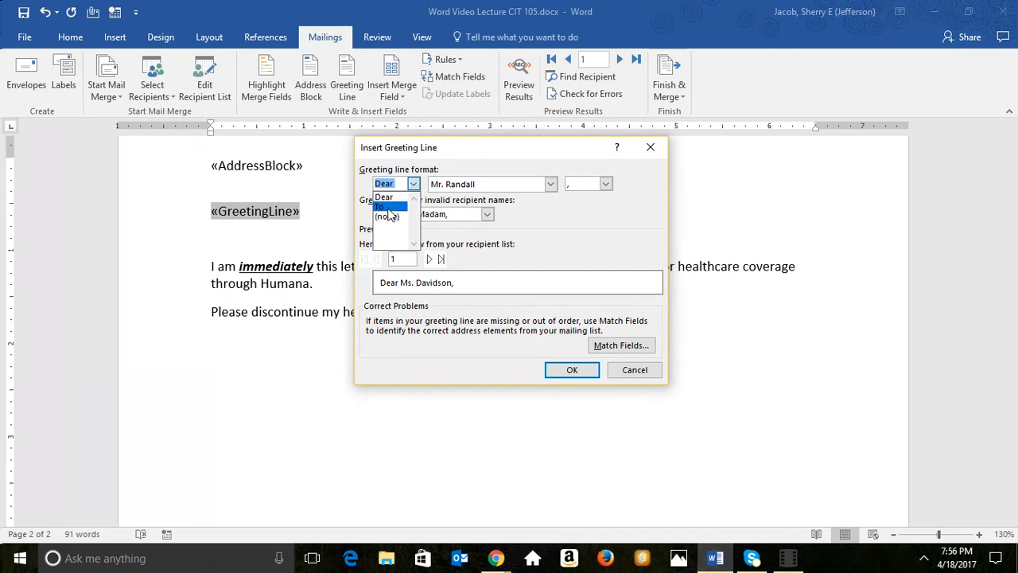
left_click(551, 184)
left_click(551, 184)
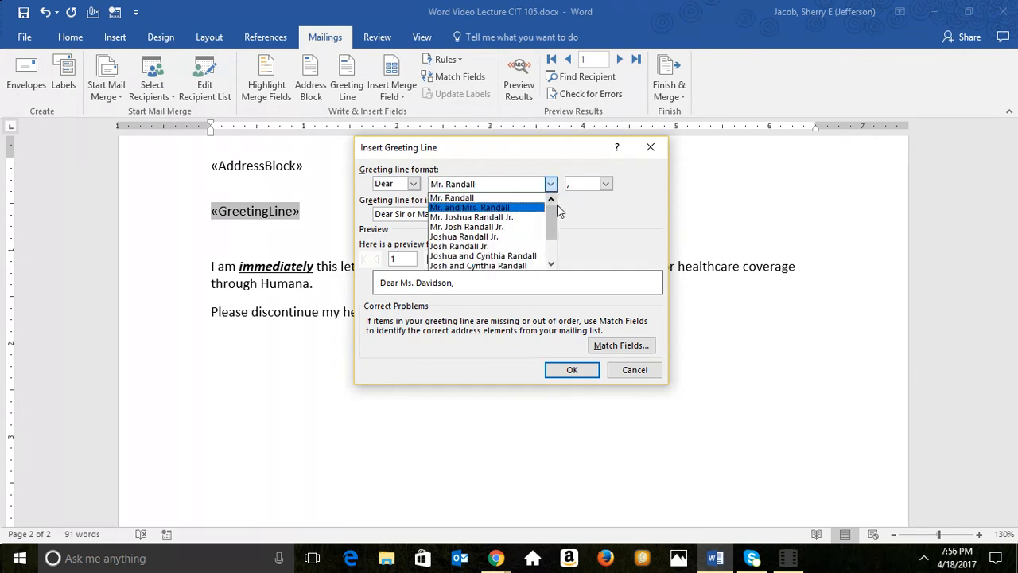
mouse_move(553, 229)
left_mouse_down()
mouse_move(552, 244)
mouse_move(551, 220)
mouse_move(551, 239)
left_mouse_up()
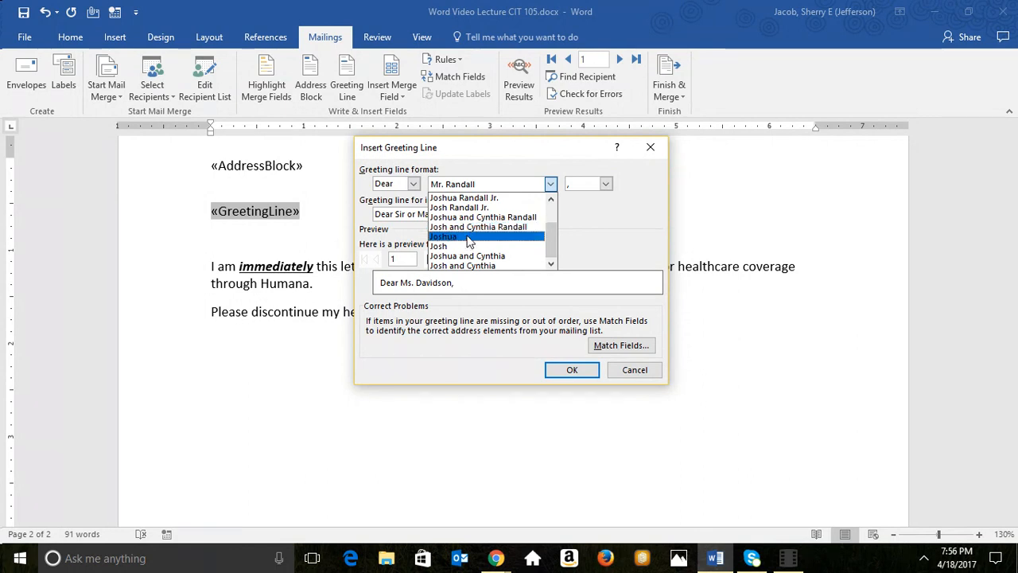
left_click(627, 186)
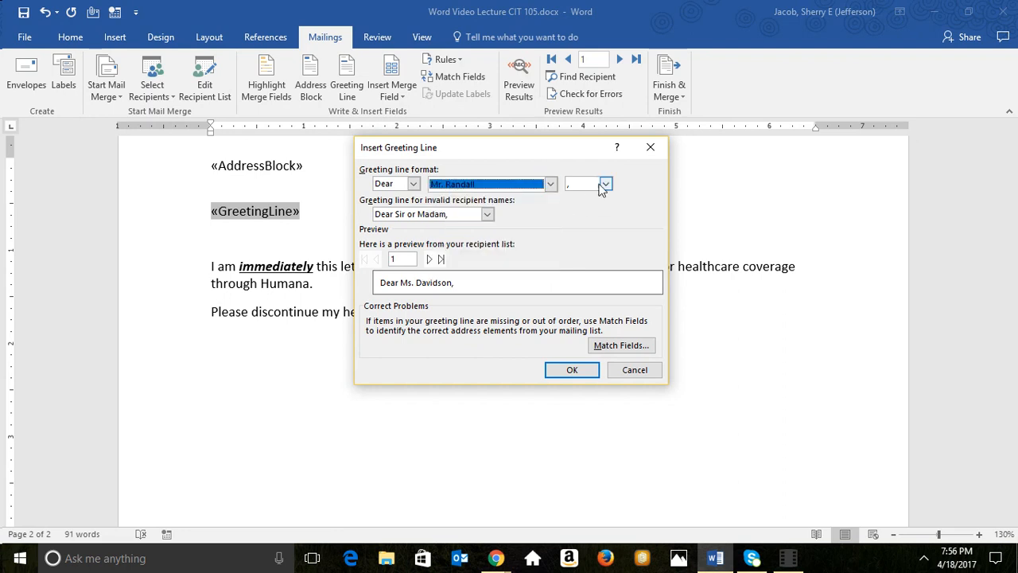
left_click(605, 188)
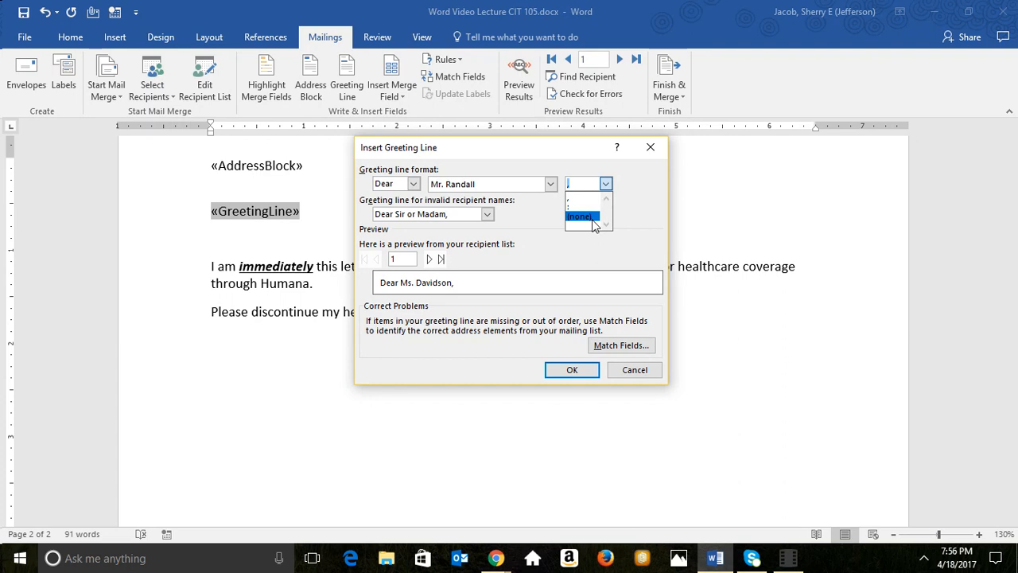
left_click(573, 198)
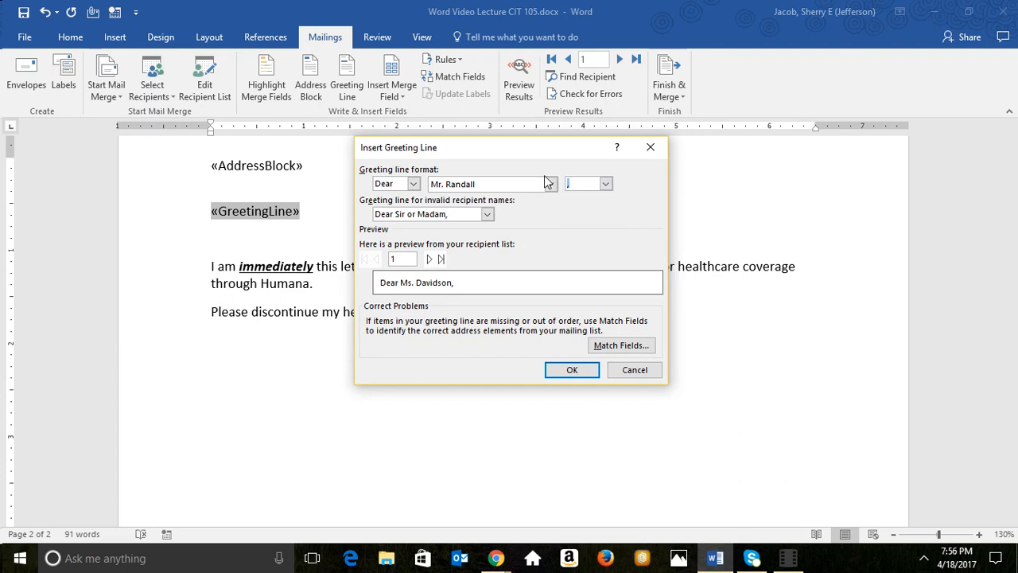
Set the greeting line's name format to first name only and insert the greeting line in the letter
left_click(539, 184)
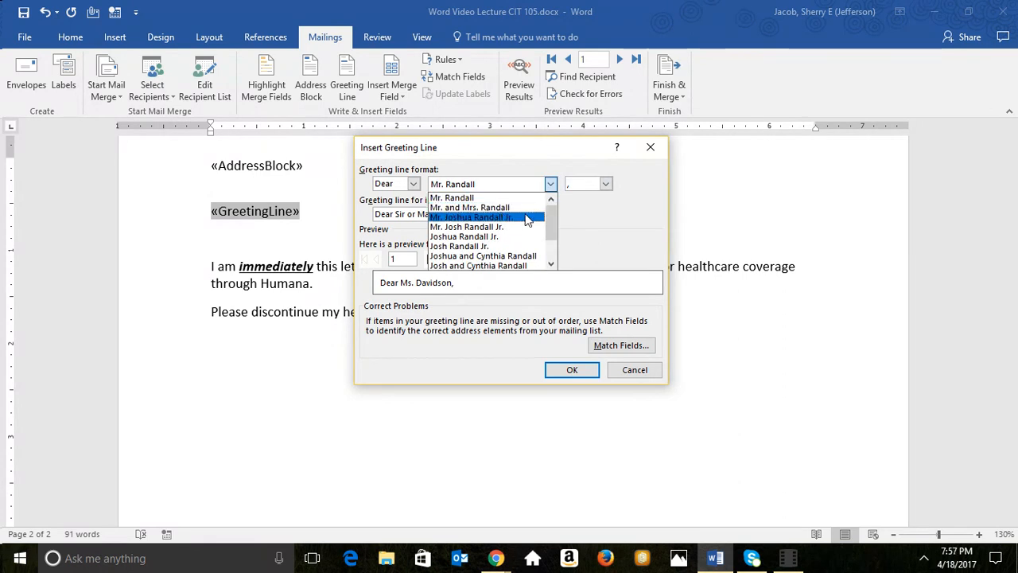
left_click_drag(549, 222, 544, 237)
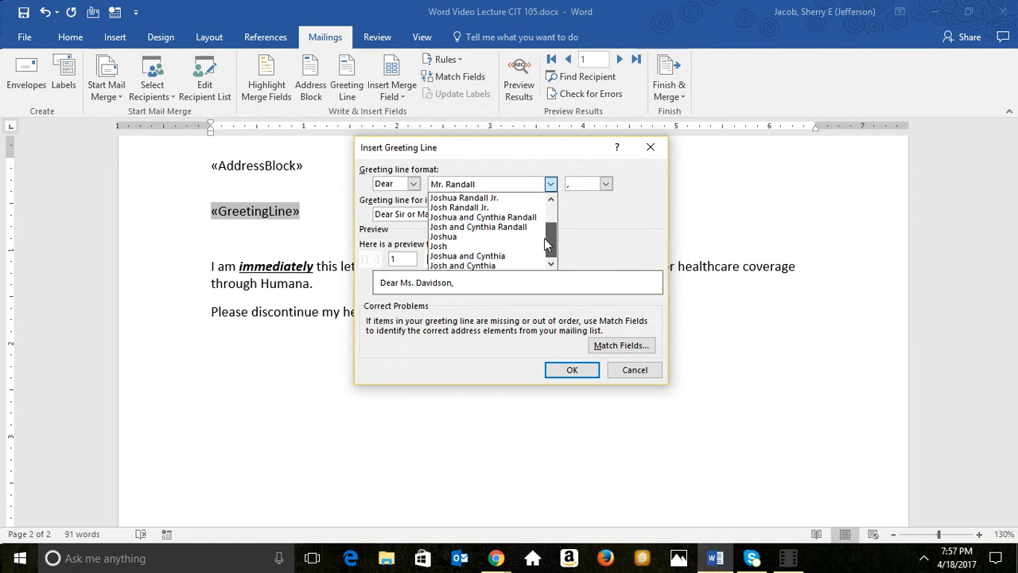
left_click(461, 237)
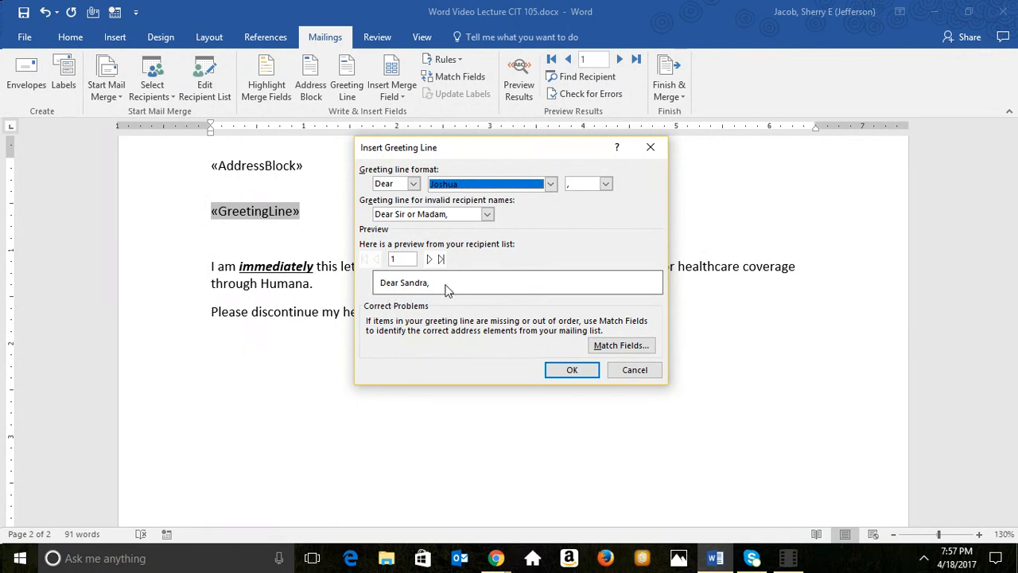
left_click(570, 370)
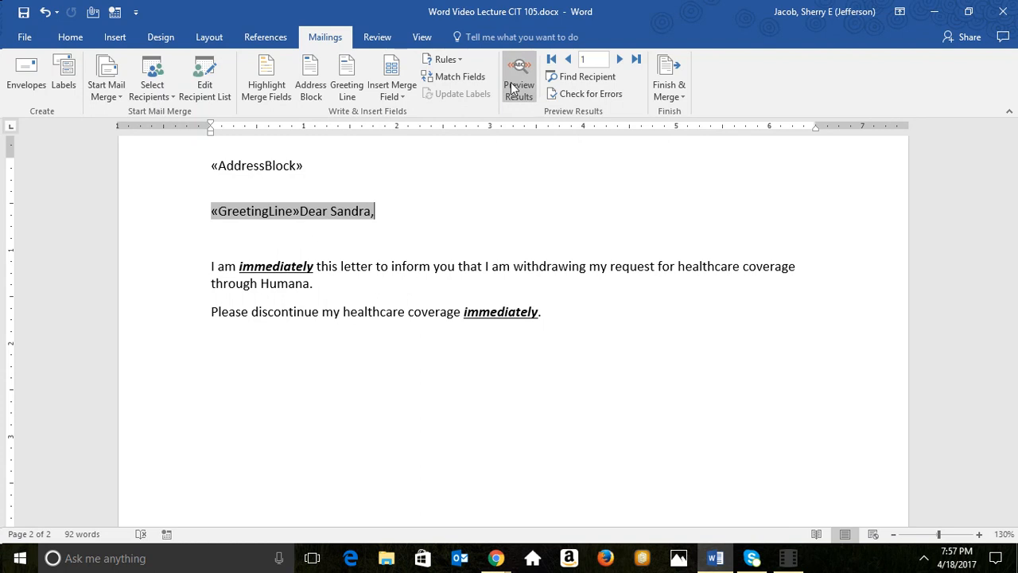
Preview the merged letter with its greeting line for the second recipient, and return to the first recipient
left_click(512, 88)
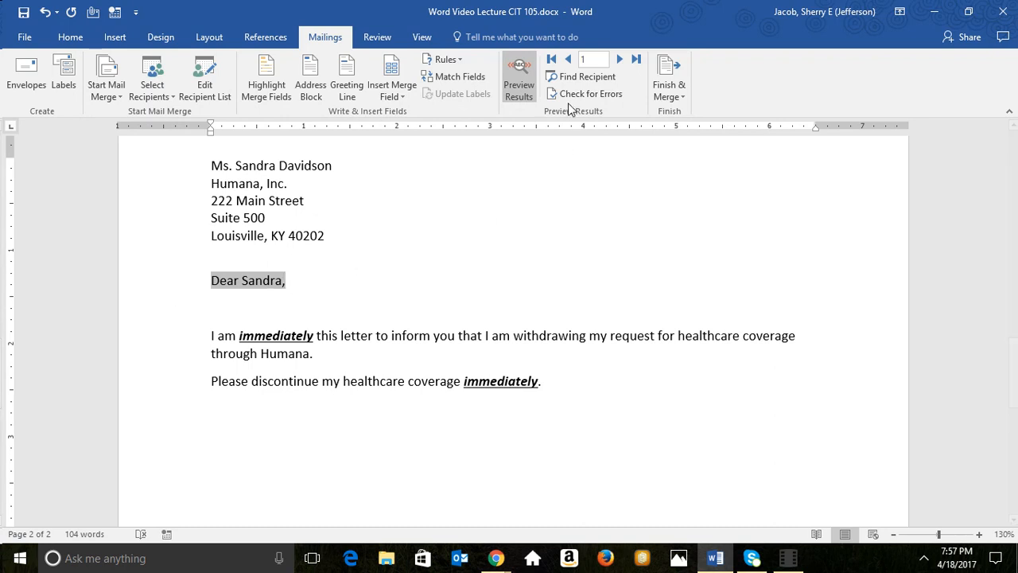
left_click(619, 60)
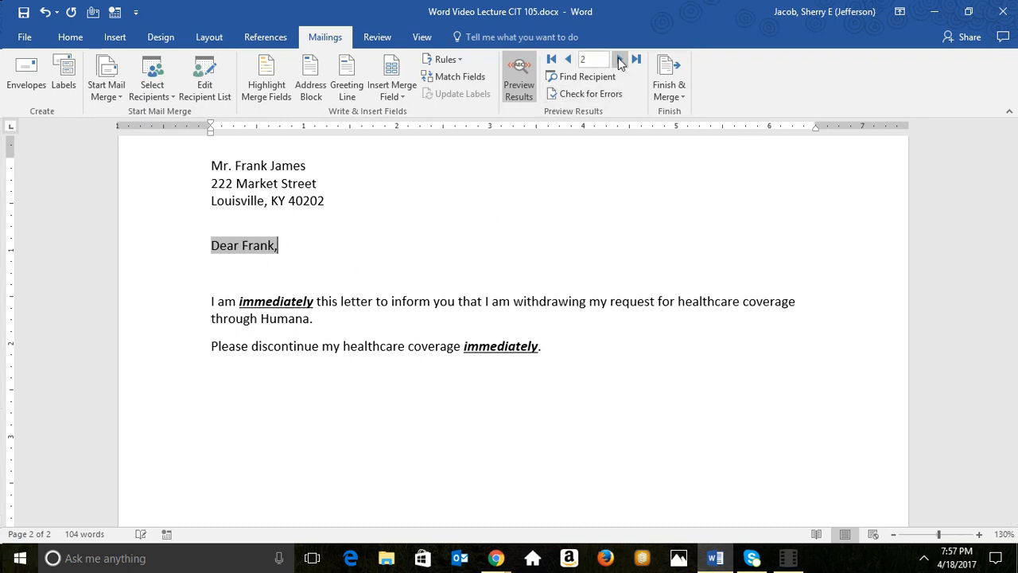
left_click(567, 61)
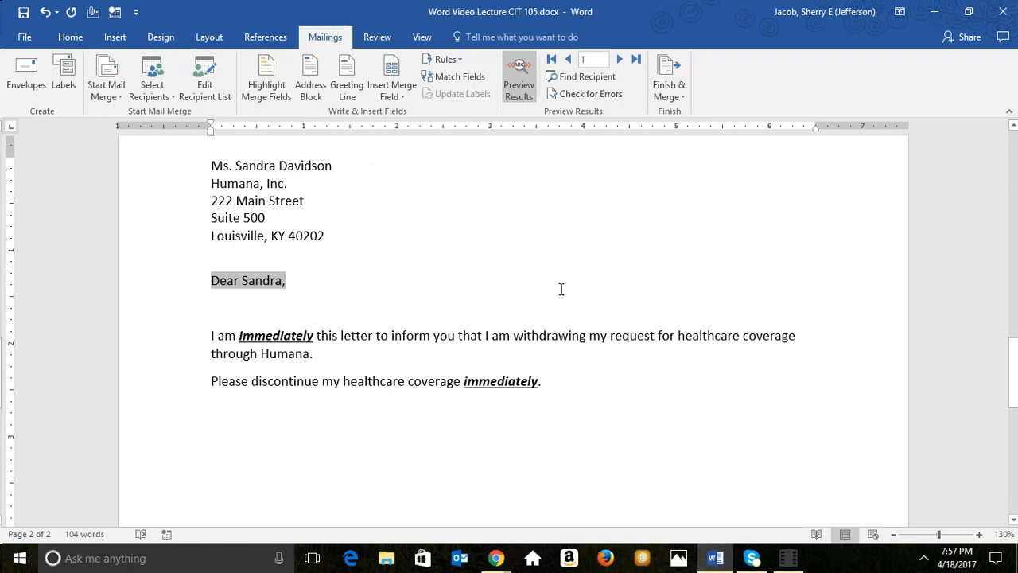
Return to the topic list at the start of the document and display the font formatting commands
key("ctrl+Home")
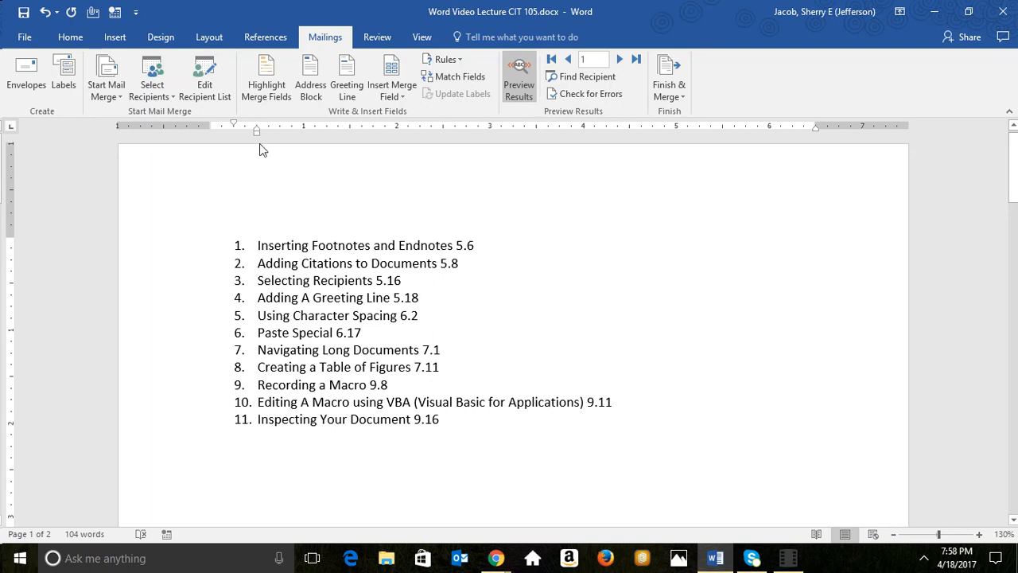
left_click(110, 38)
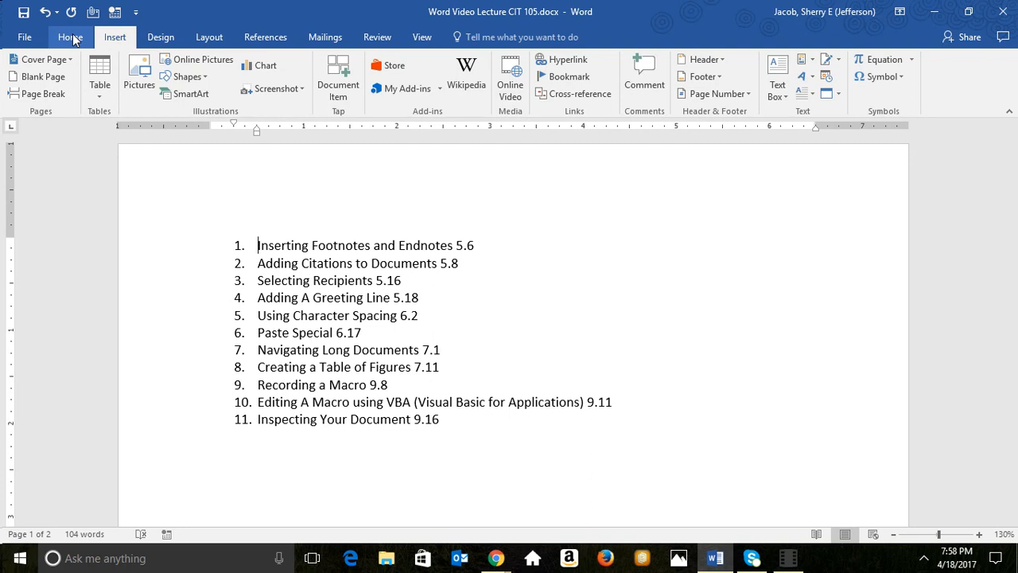
left_click(73, 40)
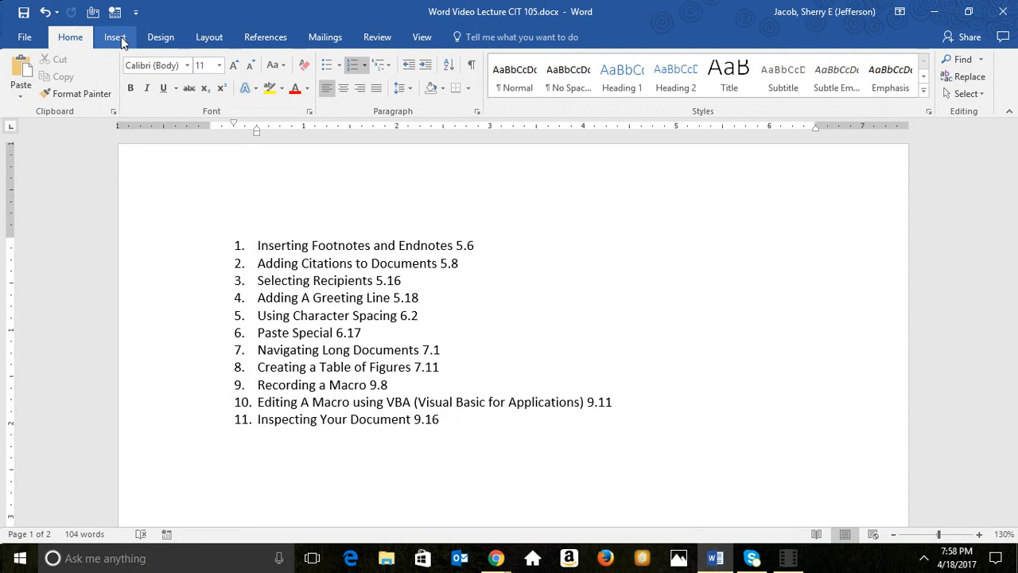
Examine the character spacing options in the advanced font settings, trying expanded spacing and returning it to Normal
left_click(309, 114)
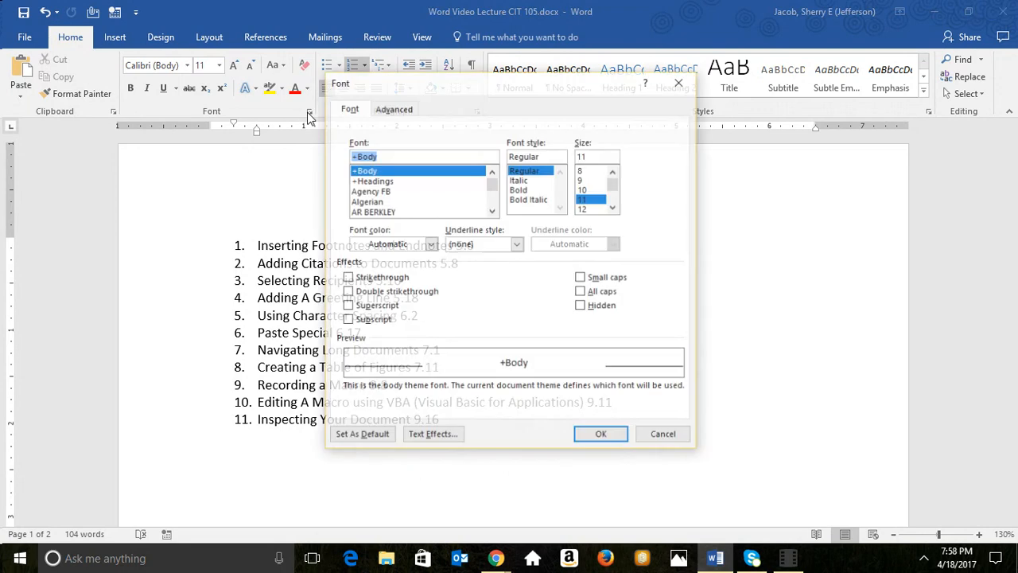
left_click(403, 108)
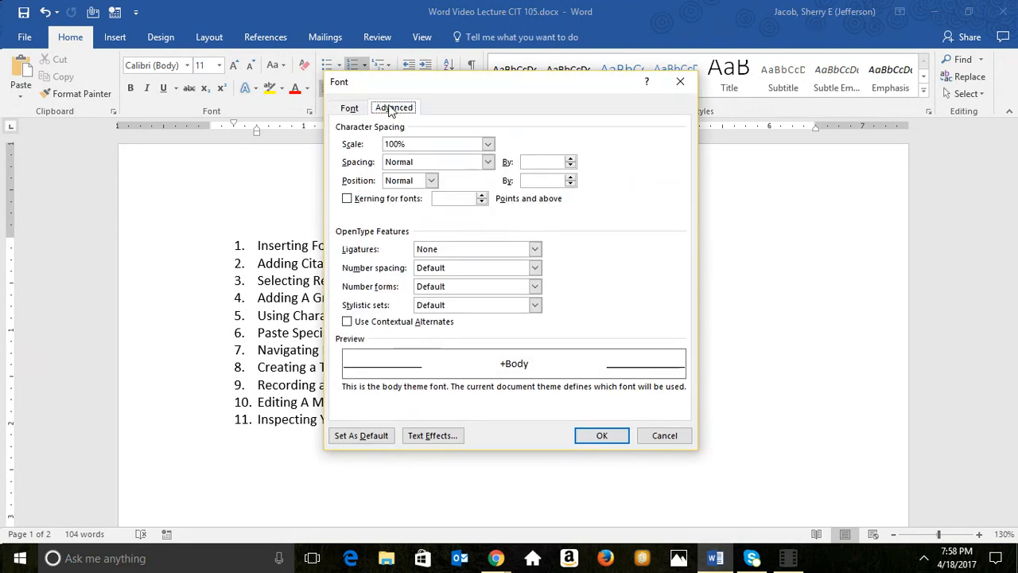
left_click(442, 163)
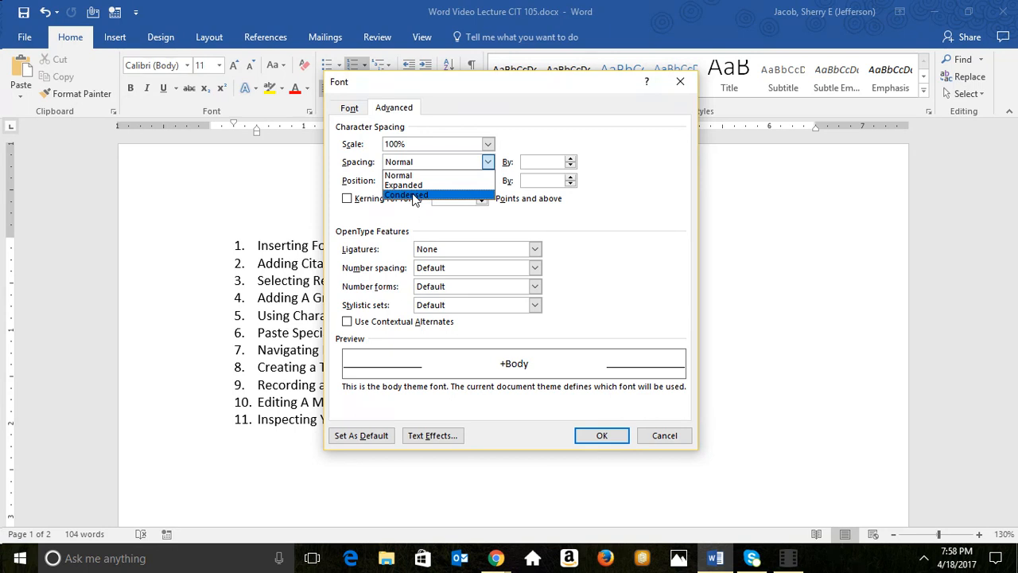
left_click(569, 159)
left_click(569, 159)
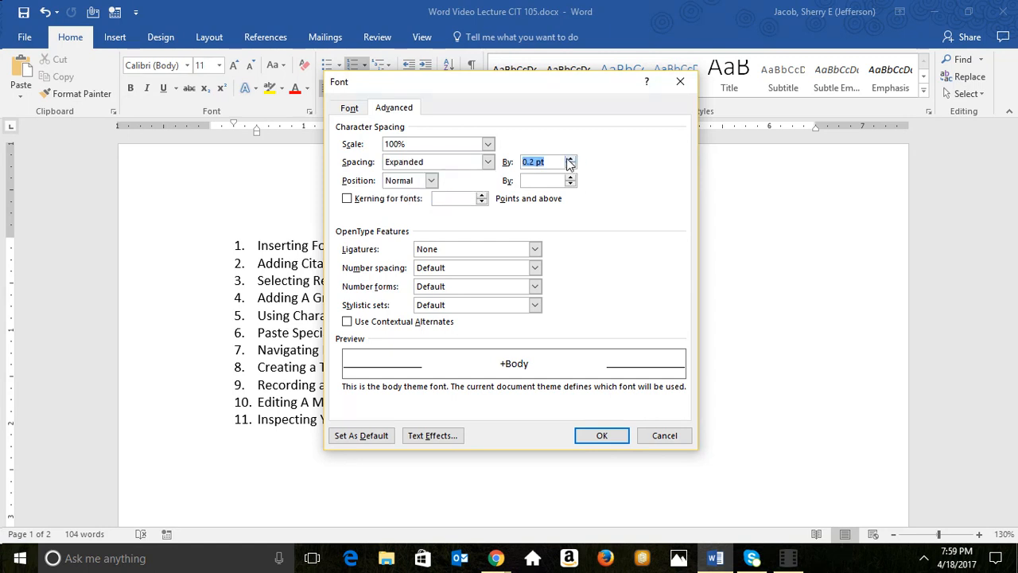
left_click(569, 159)
left_click(570, 166)
left_click(571, 165)
left_click(569, 166)
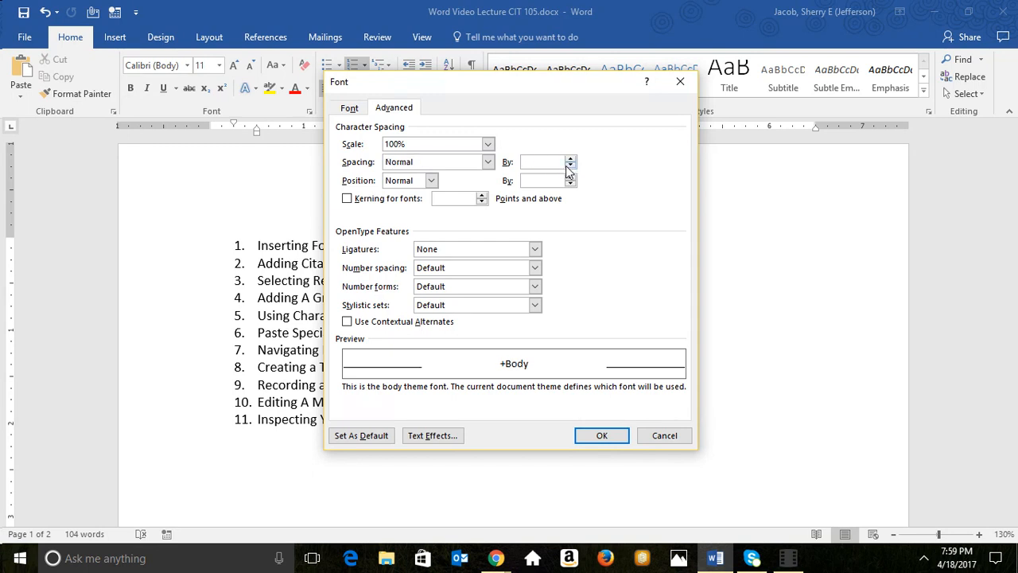
Try to apply expanded character spacing to the topic list without selecting any text
left_click(569, 160)
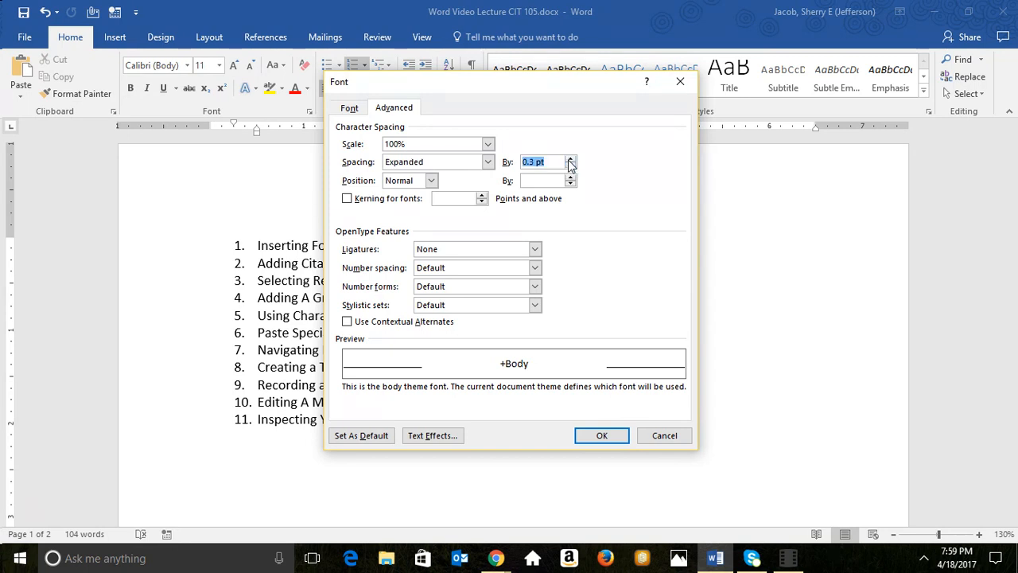
left_click(569, 160)
left_click(569, 160)
left_click(569, 160)
left_click(570, 160)
left_click(601, 437)
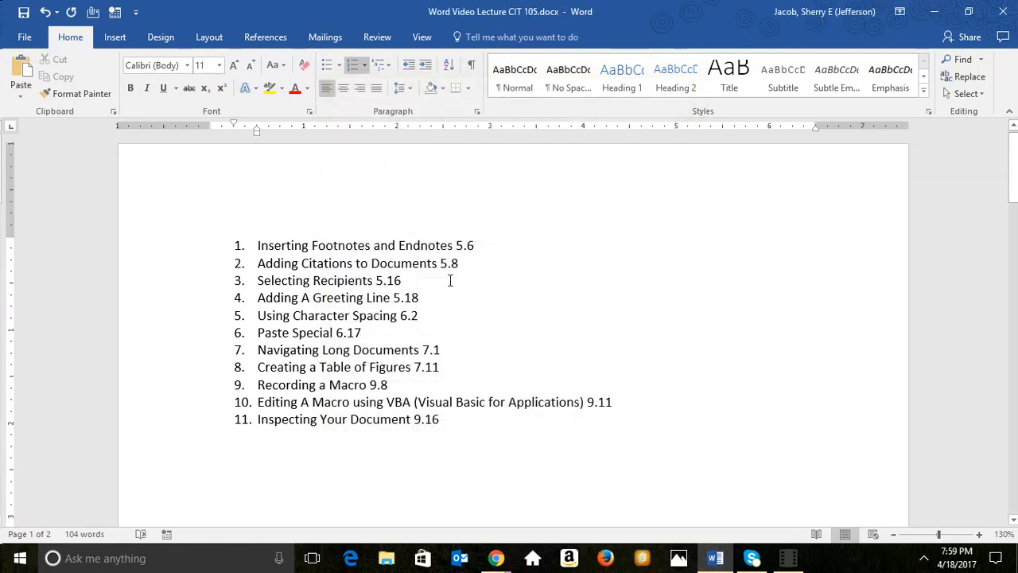
Apply expanded character spacing to the first list item, "Inserting Footnotes and Endnotes 5.6"
left_click(172, 247)
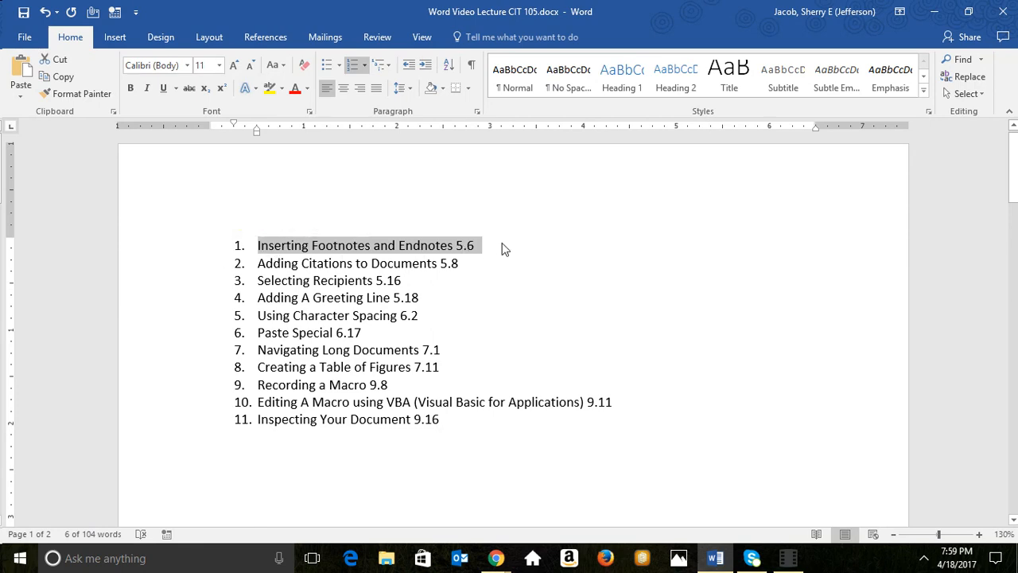
left_click(311, 115)
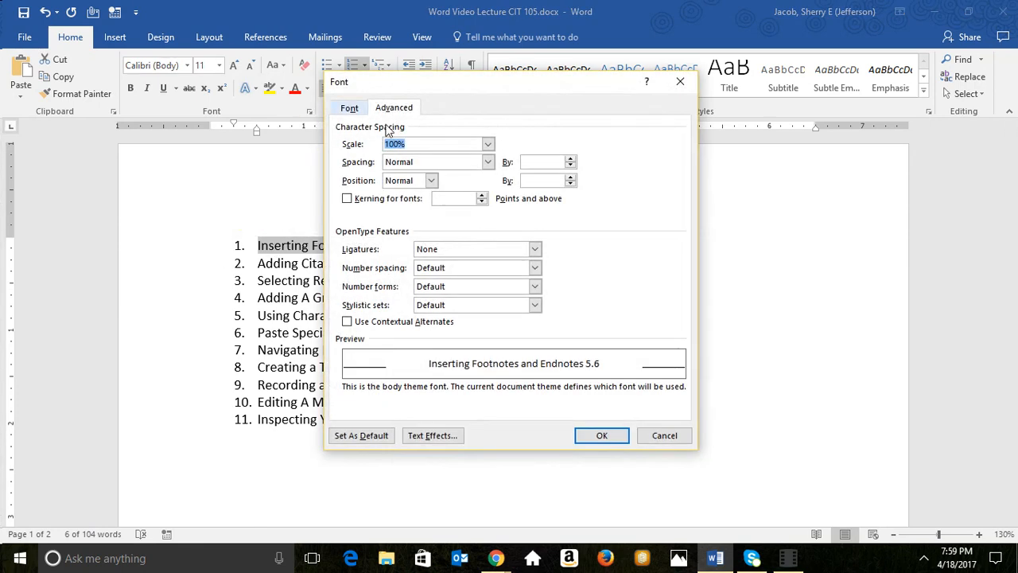
left_click(570, 158)
left_click(571, 158)
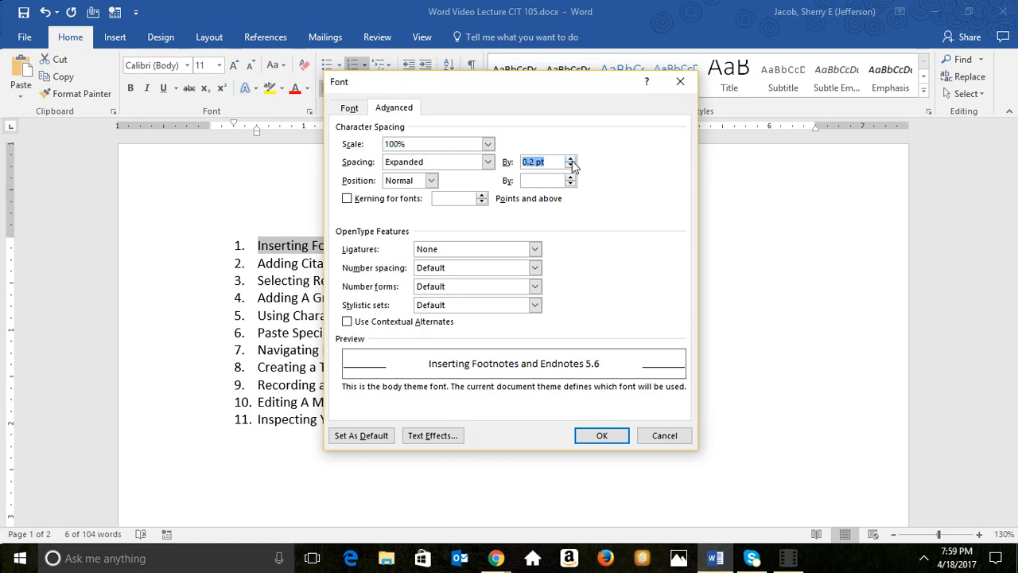
left_click(570, 158)
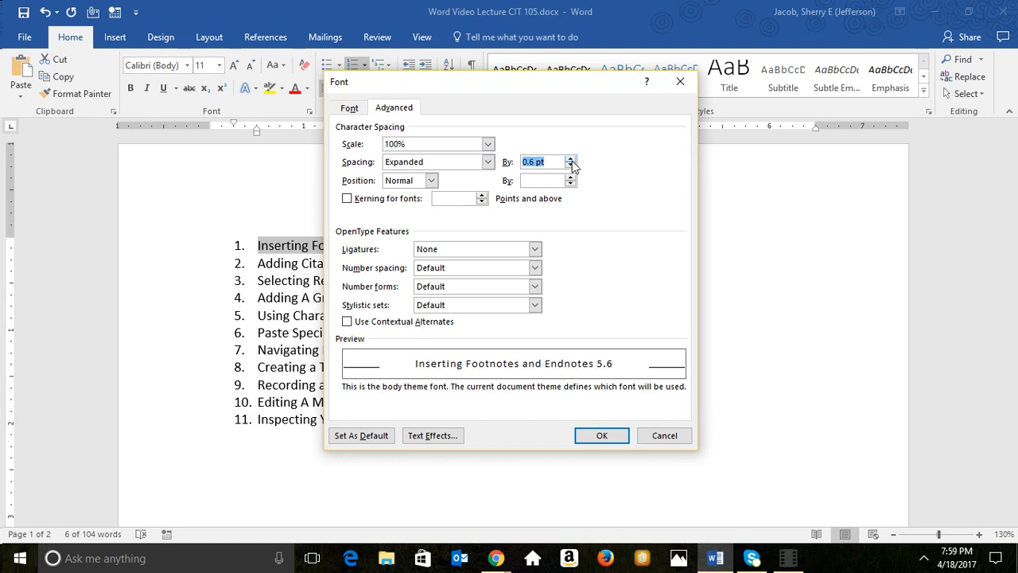
left_click(570, 164)
left_click(599, 440)
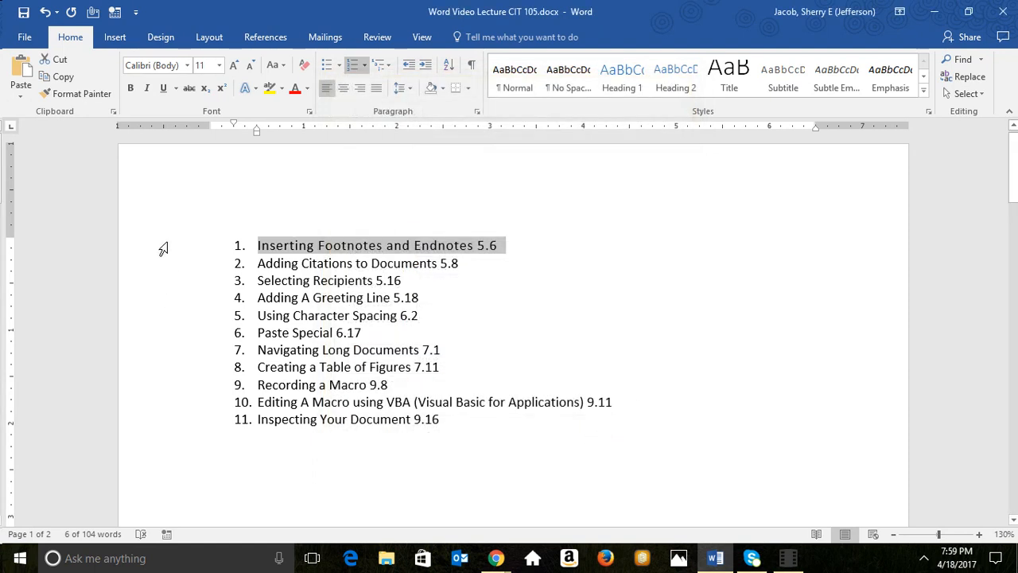
Copy the tenth list item, "Editing A Macro using VBA (Visual Basic for Applications) 9.11"
left_click(183, 264)
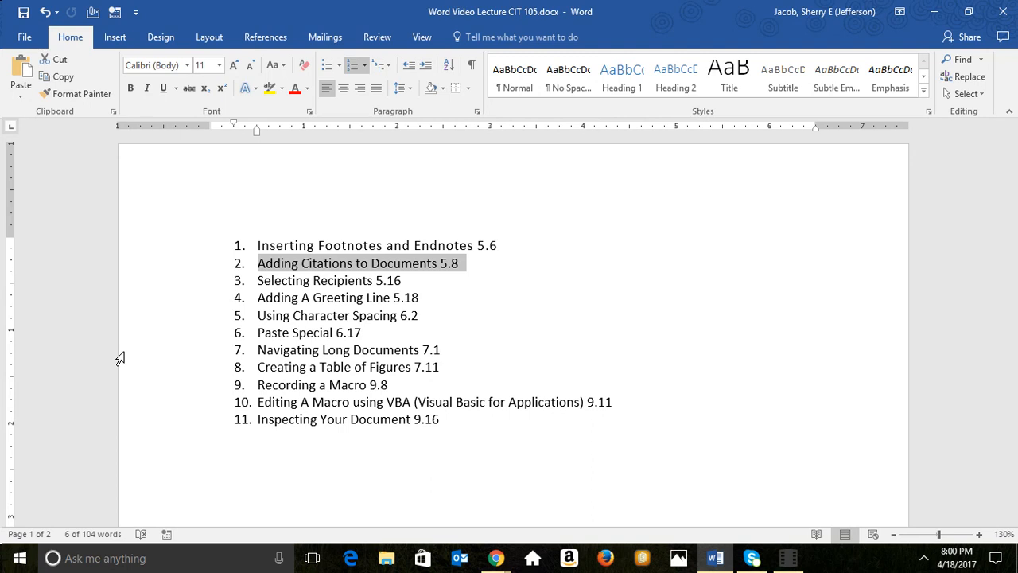
left_click(166, 407)
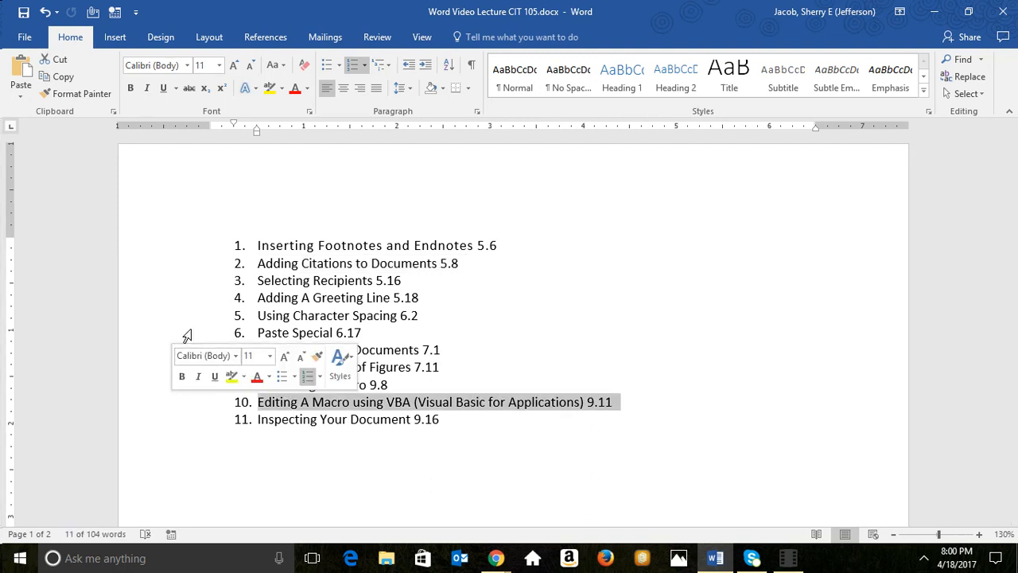
left_click(53, 91)
left_click(58, 77)
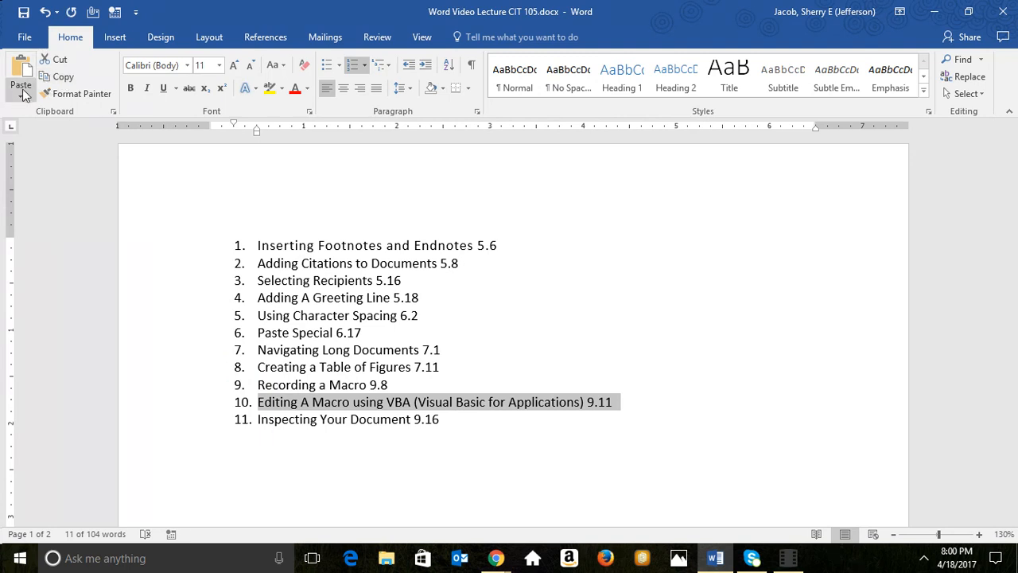
Review the Paste Special formats, including Picture (Enhanced Metafile) and HTML Format, and leave without pasting
left_click(22, 94)
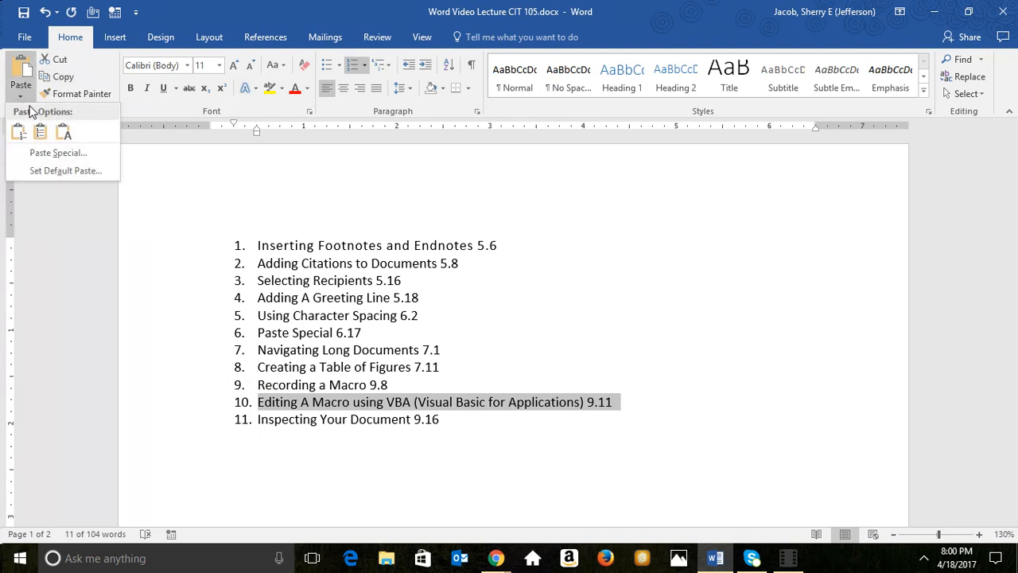
left_click(73, 157)
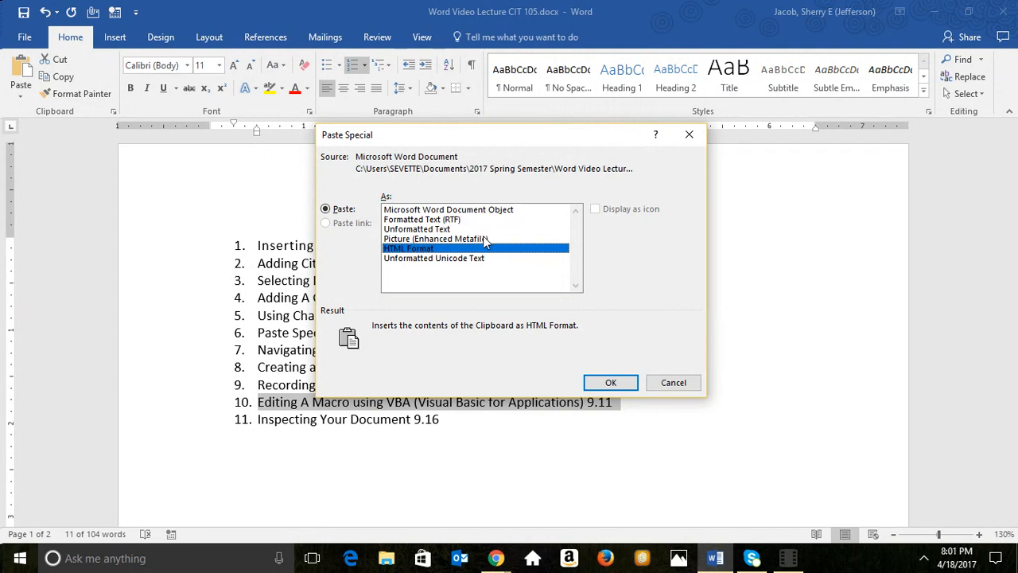
left_click(484, 240)
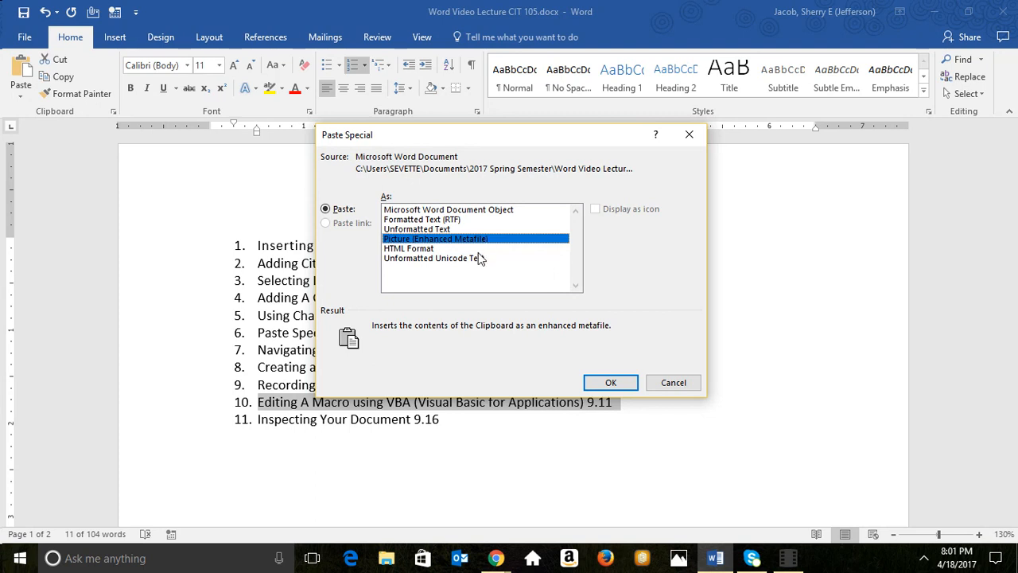
left_click(479, 251)
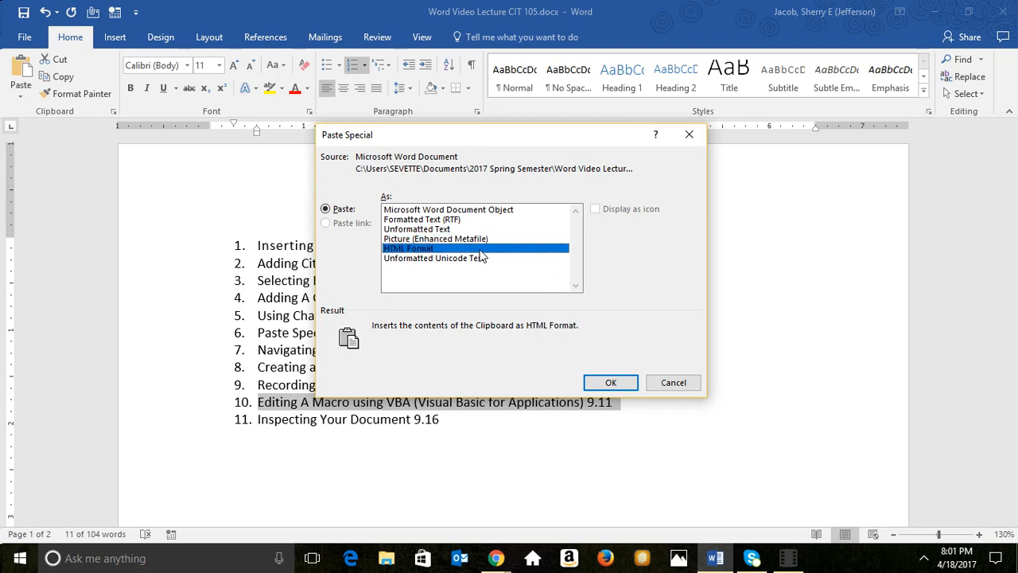
left_click(672, 384)
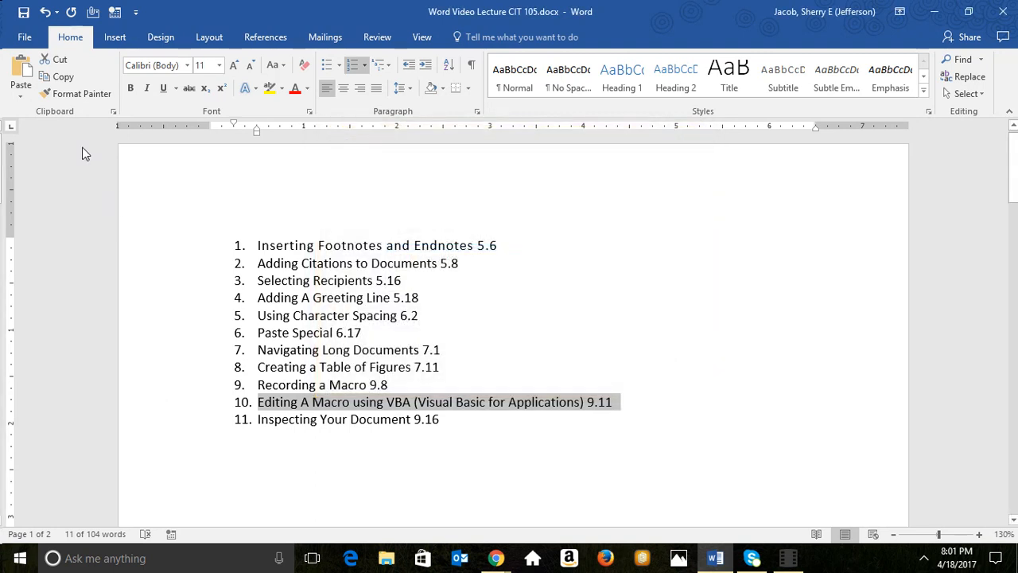
Format list item 10 as bold, underlined, struck through and superscript in the Century Gothic font
left_click(131, 88)
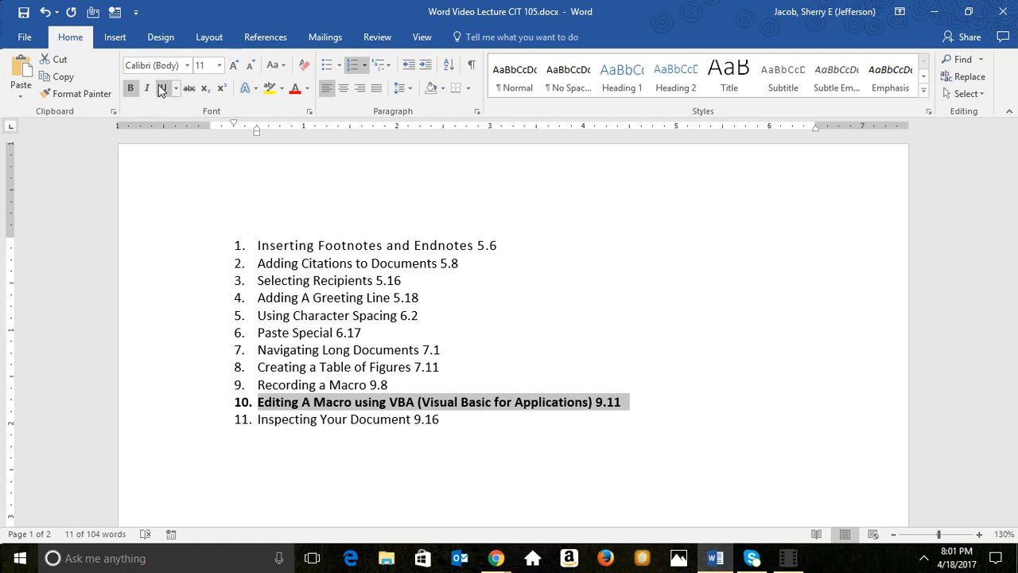
left_click(162, 88)
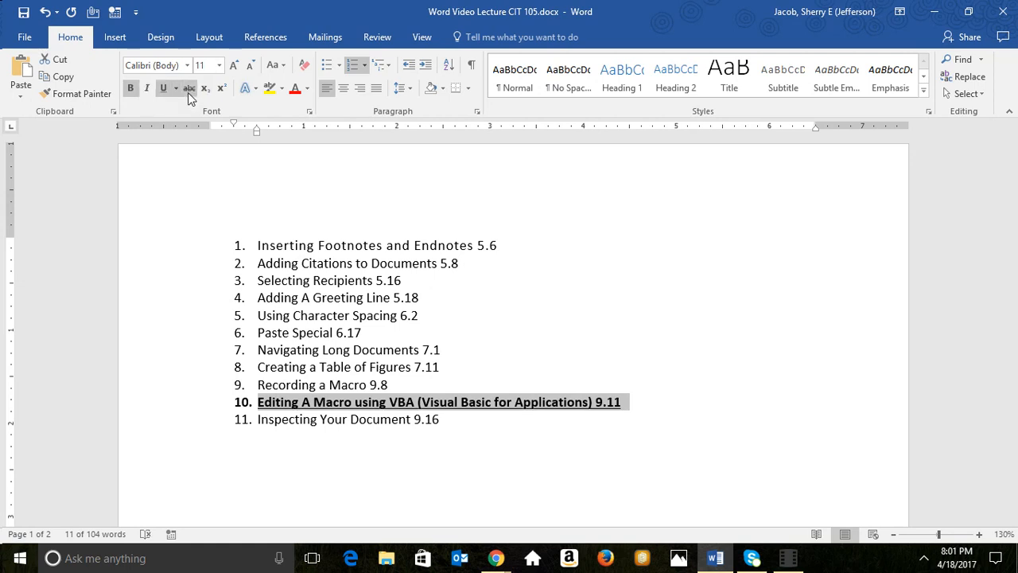
left_click(189, 89)
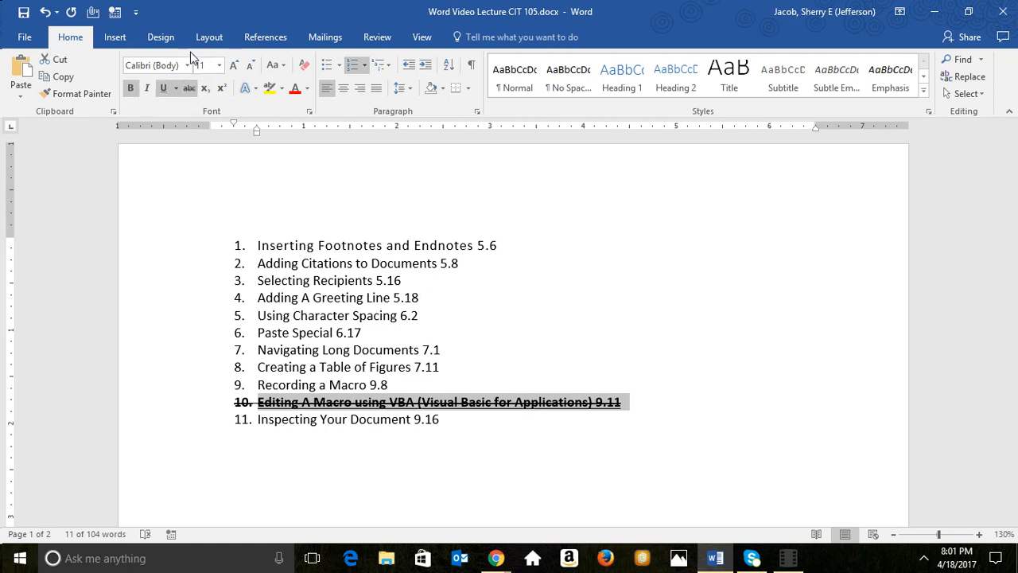
left_click(187, 65)
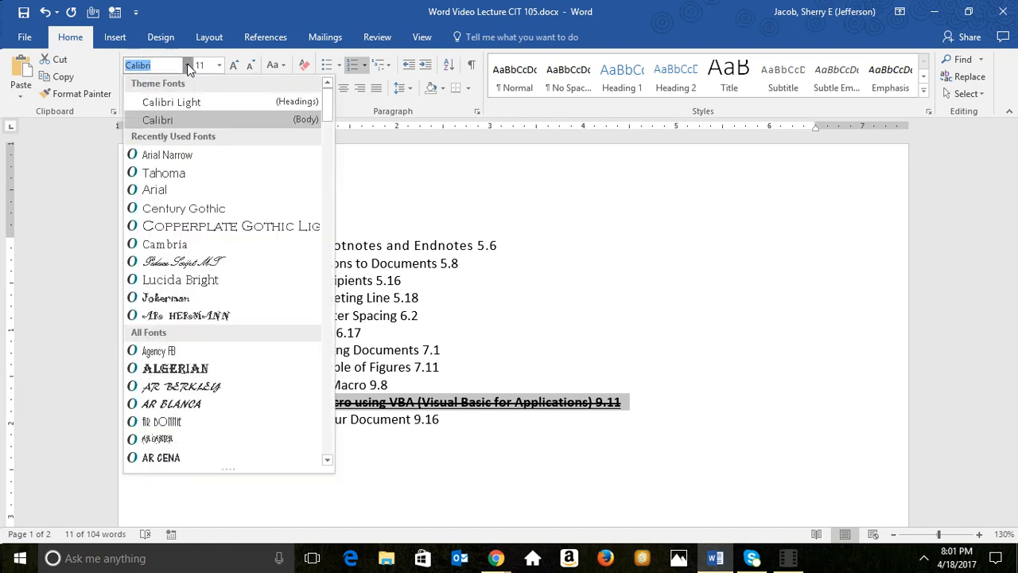
left_click(184, 208)
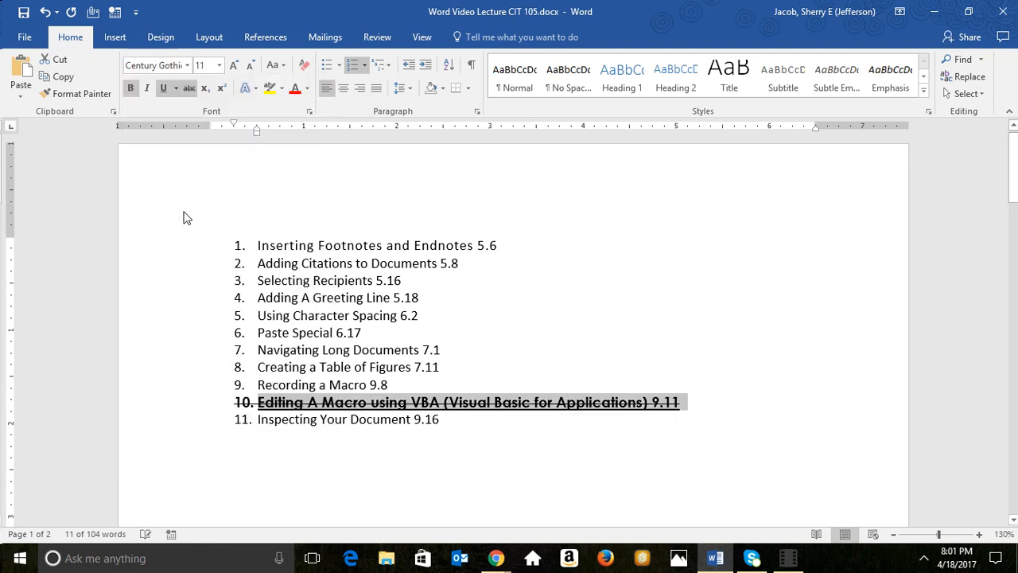
left_click(221, 89)
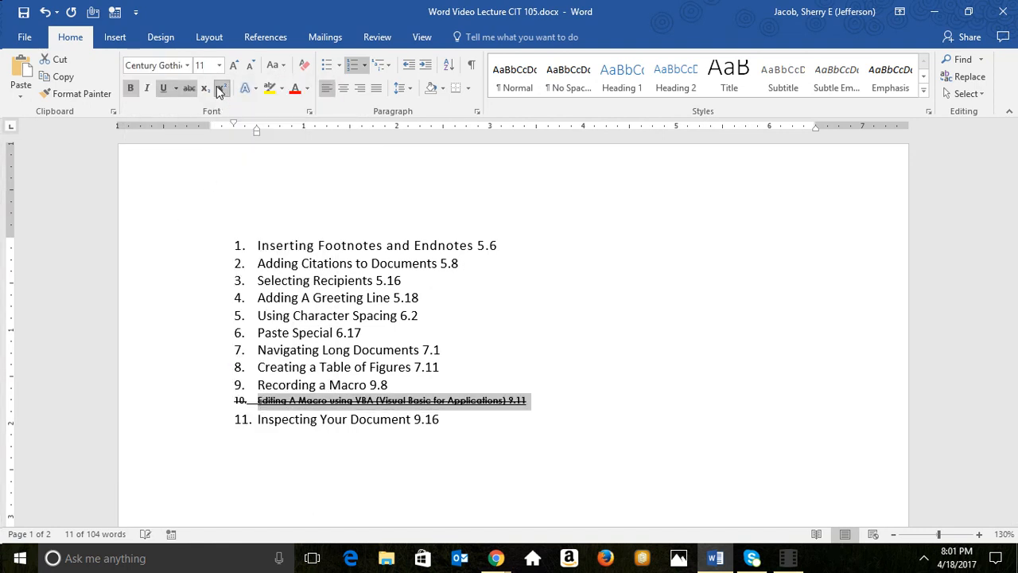
Try pasting the copied text over list item 10 with Paste Special in HTML Format, and undo the paste
left_click(17, 93)
left_click(36, 151)
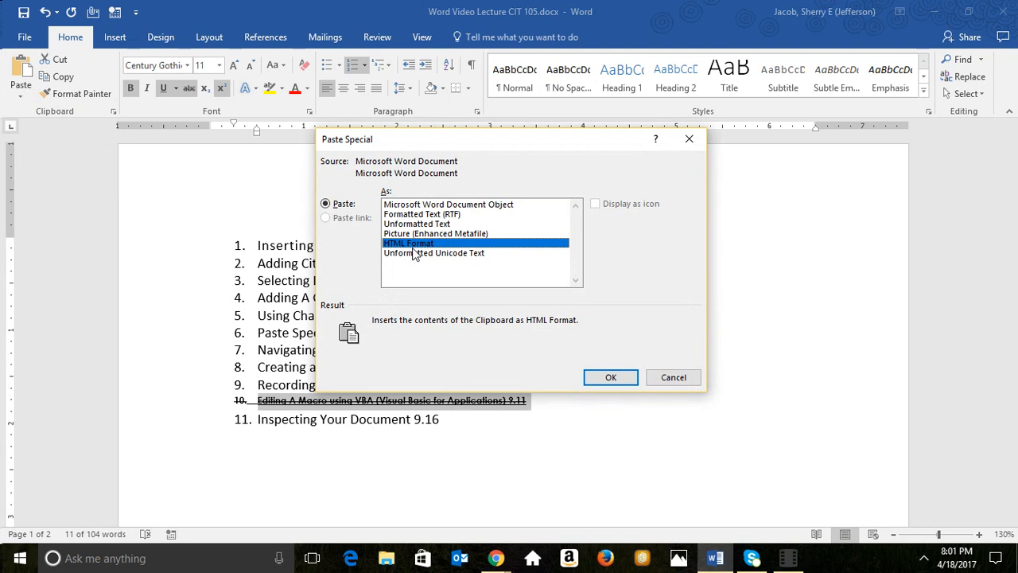
left_click(609, 378)
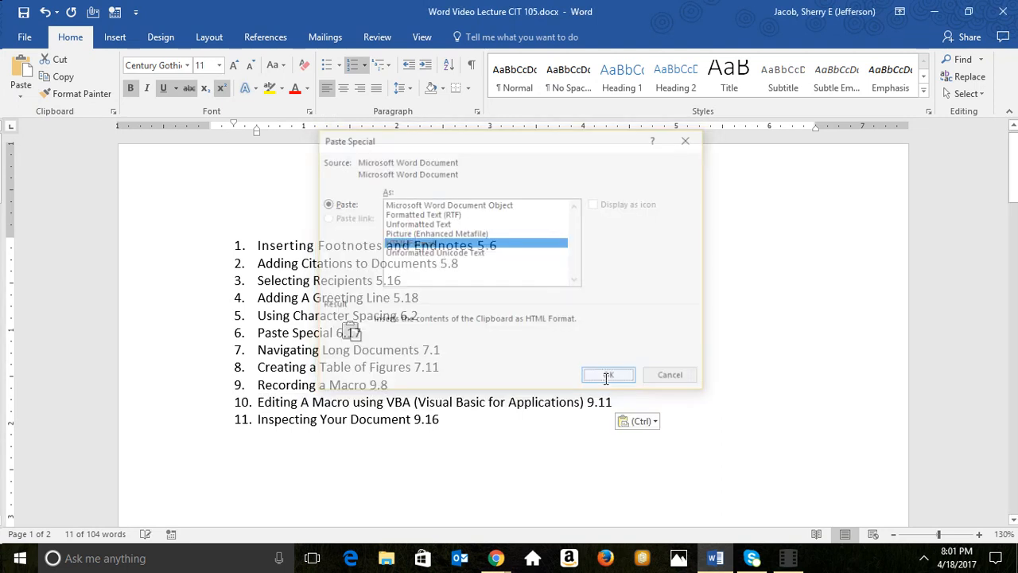
left_click(127, 352)
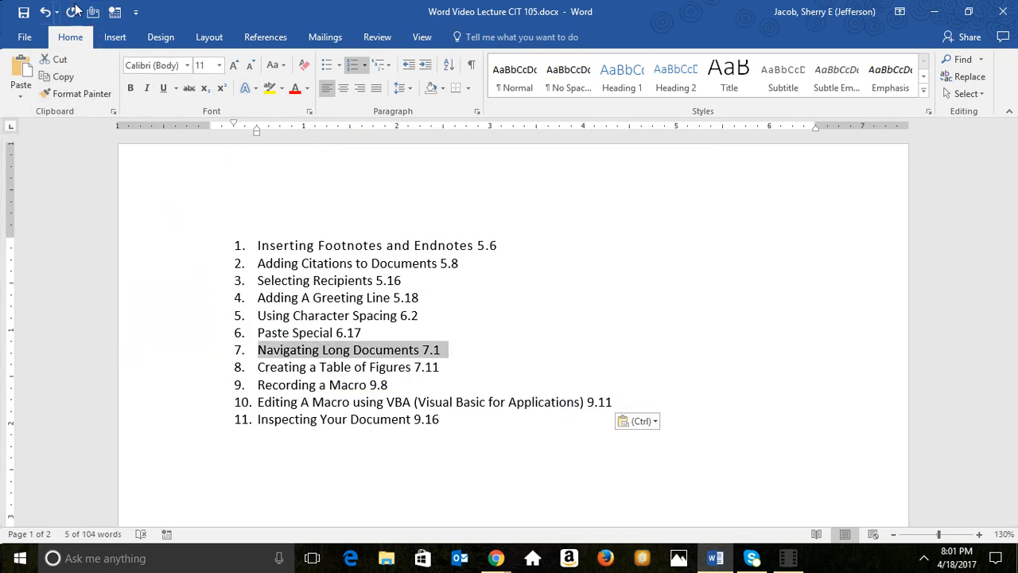
left_click(42, 12)
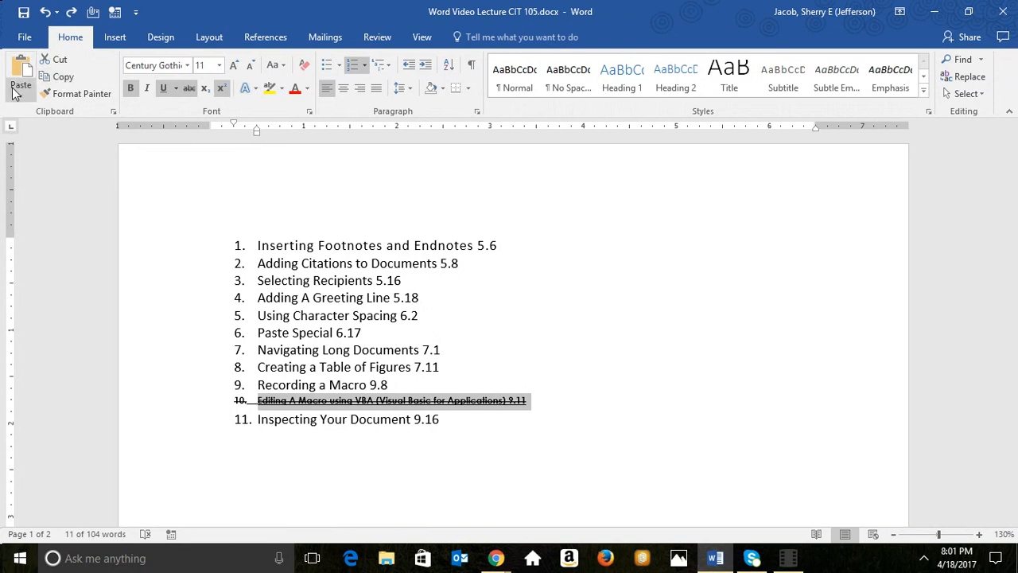
Replace list item 7, "Navigating Long Documents 7.1", with the formatted text of item 10 using Paste Special in HTML Format
left_click(175, 354)
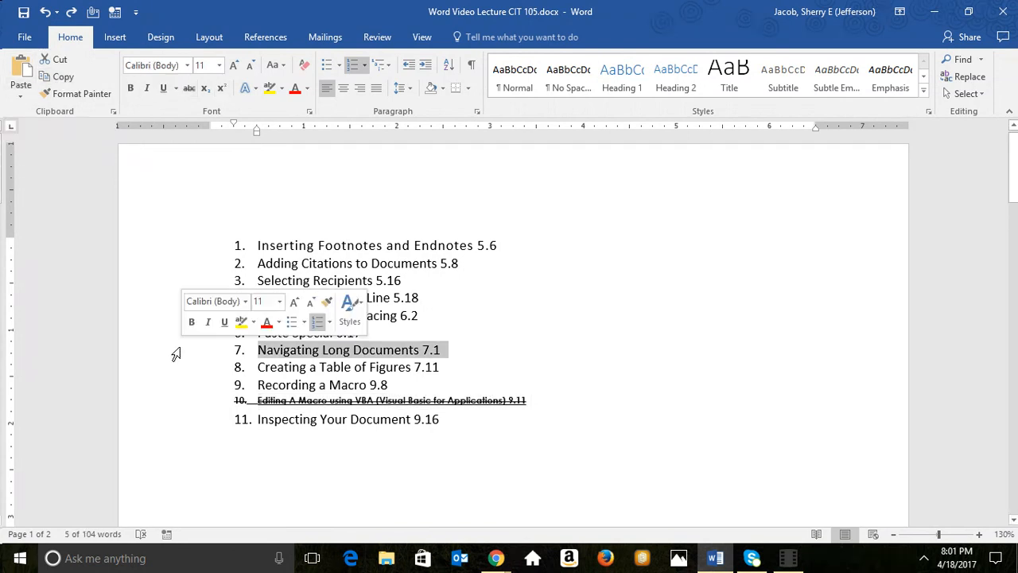
left_click(20, 91)
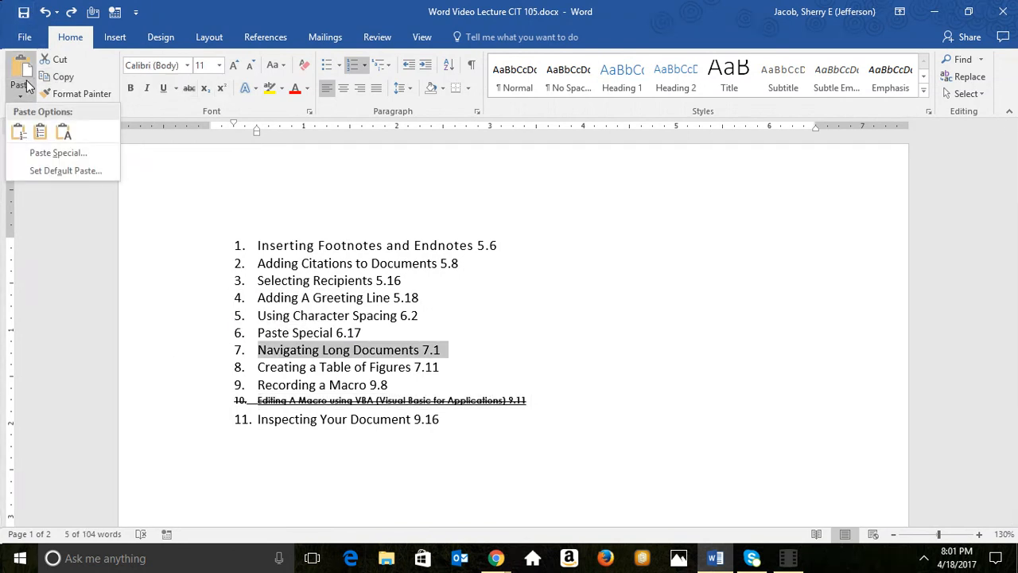
left_click(51, 154)
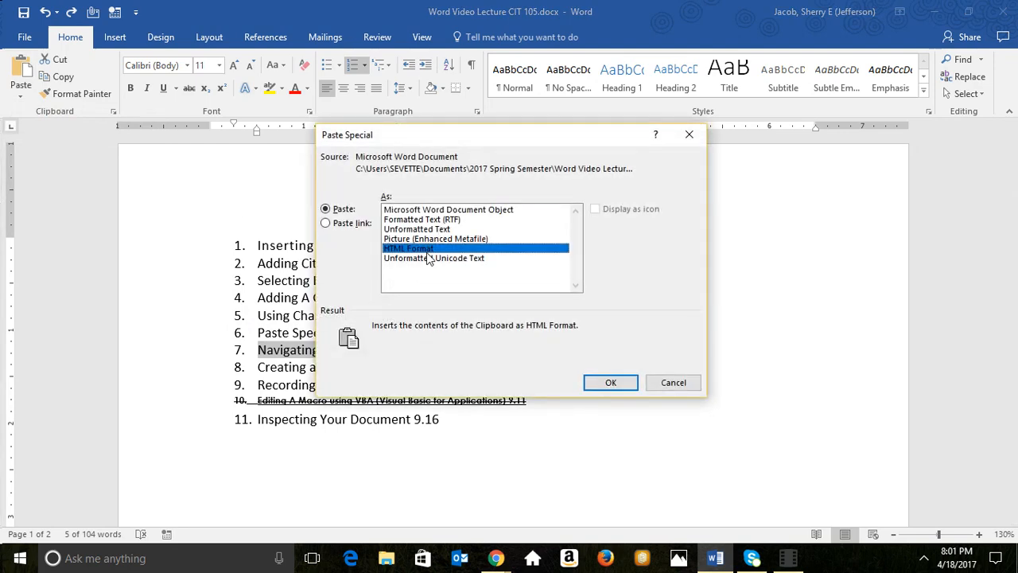
left_click(609, 383)
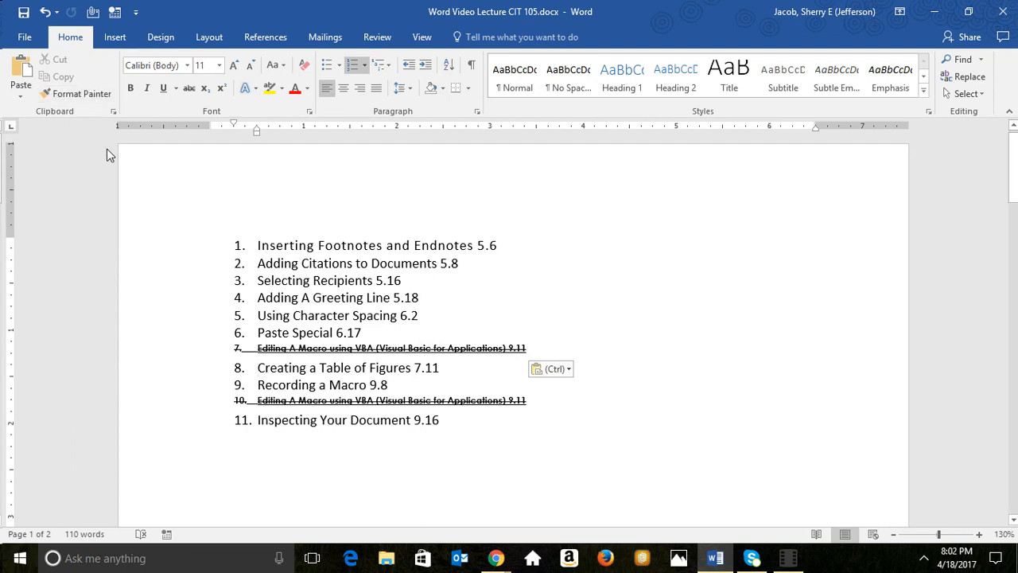
Compare the Paste Special result descriptions, from Microsoft Word Document Object to Unformatted Unicode Text, and leave without pasting
left_click(21, 95)
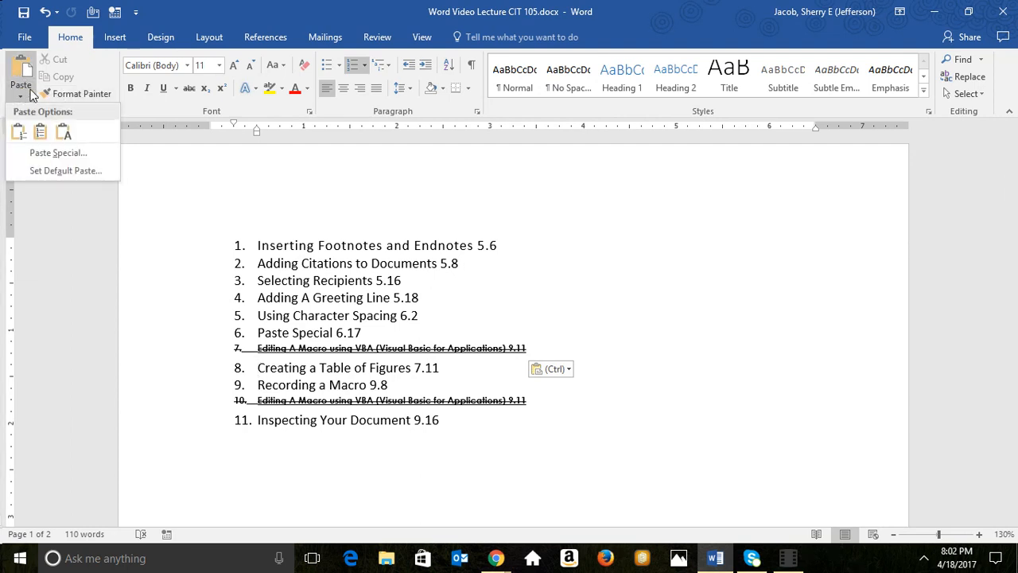
left_click(43, 164)
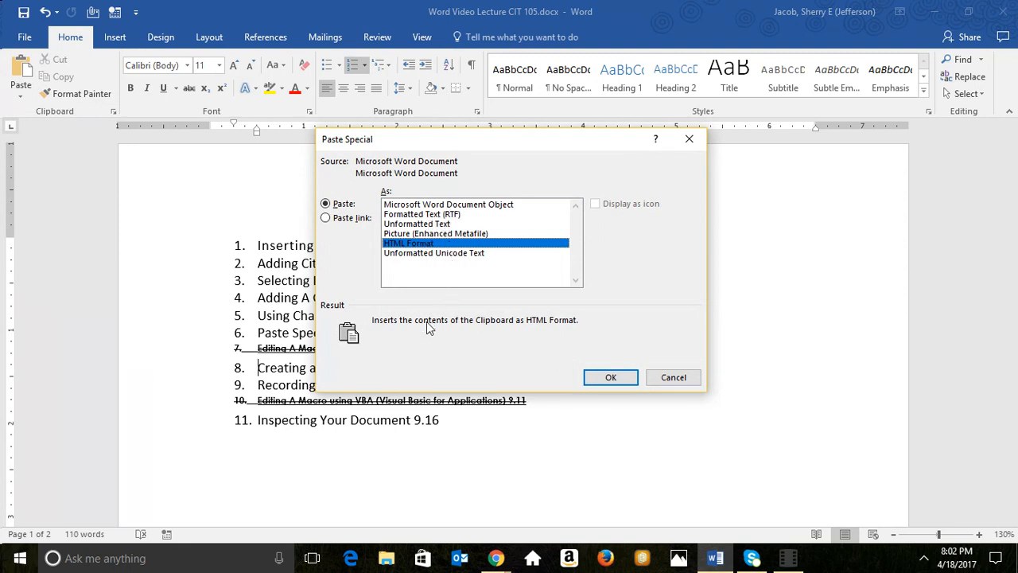
left_click(400, 254)
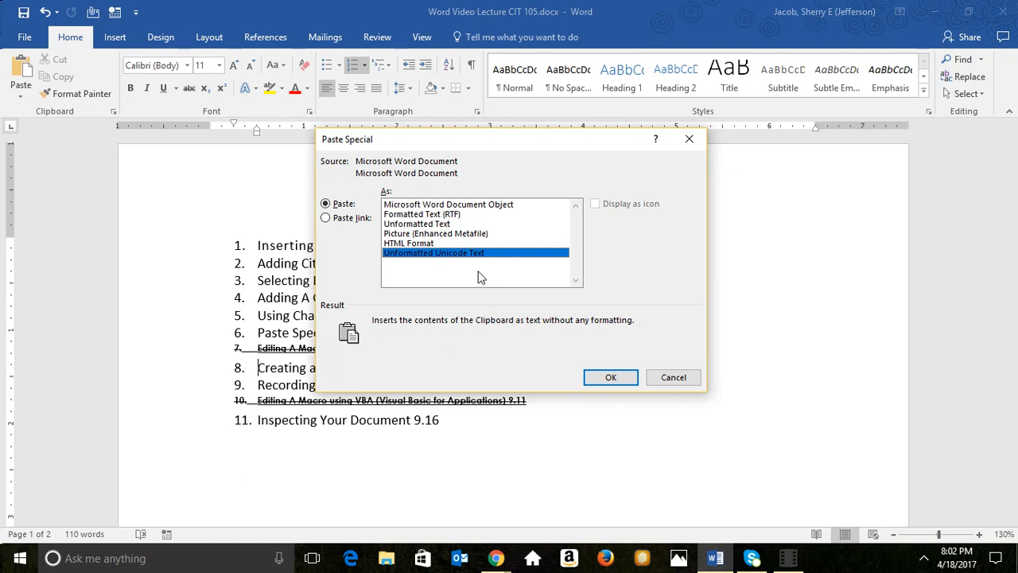
left_click(474, 205)
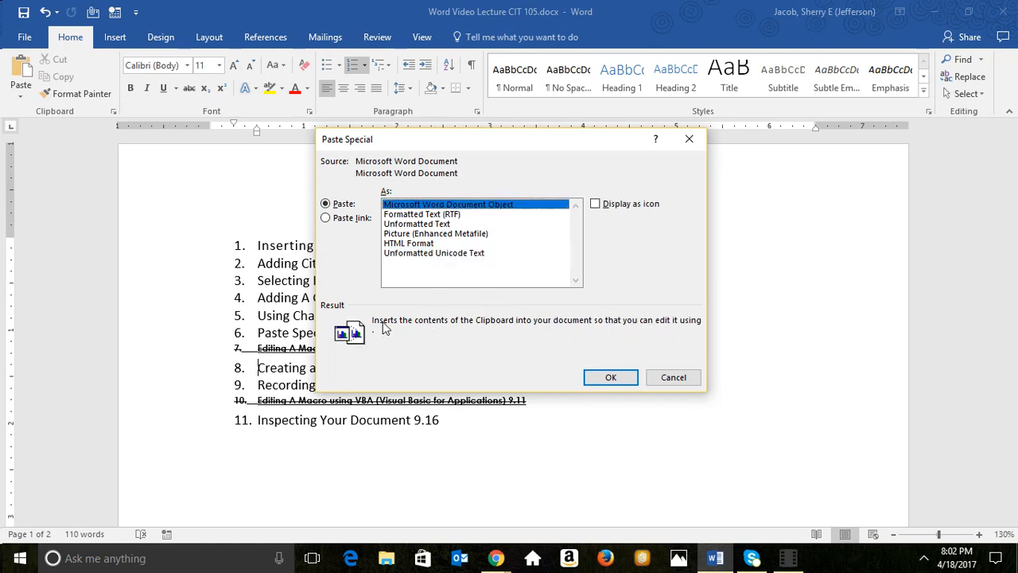
left_click(387, 224)
left_click(387, 214)
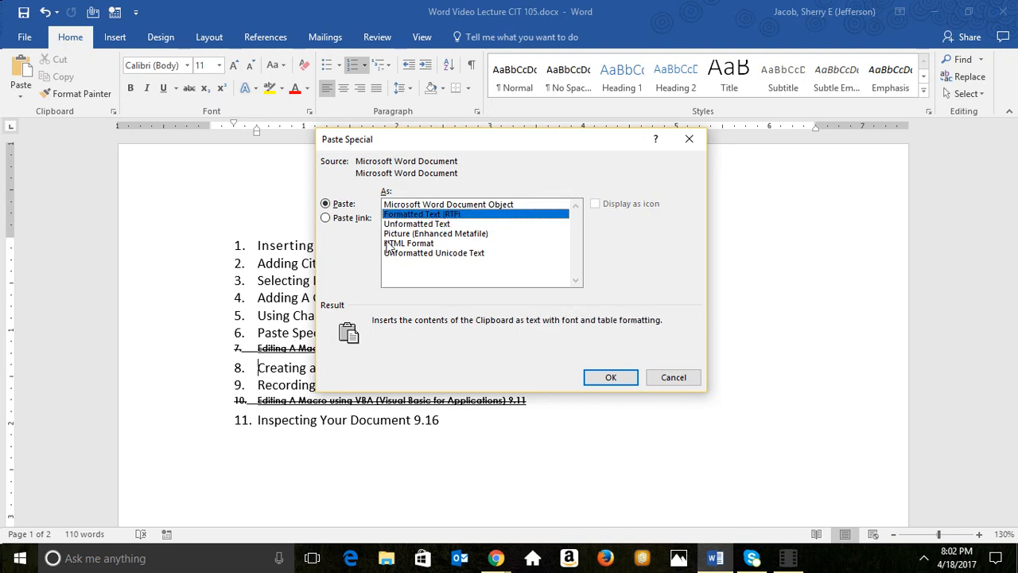
left_click(395, 224)
left_click(397, 234)
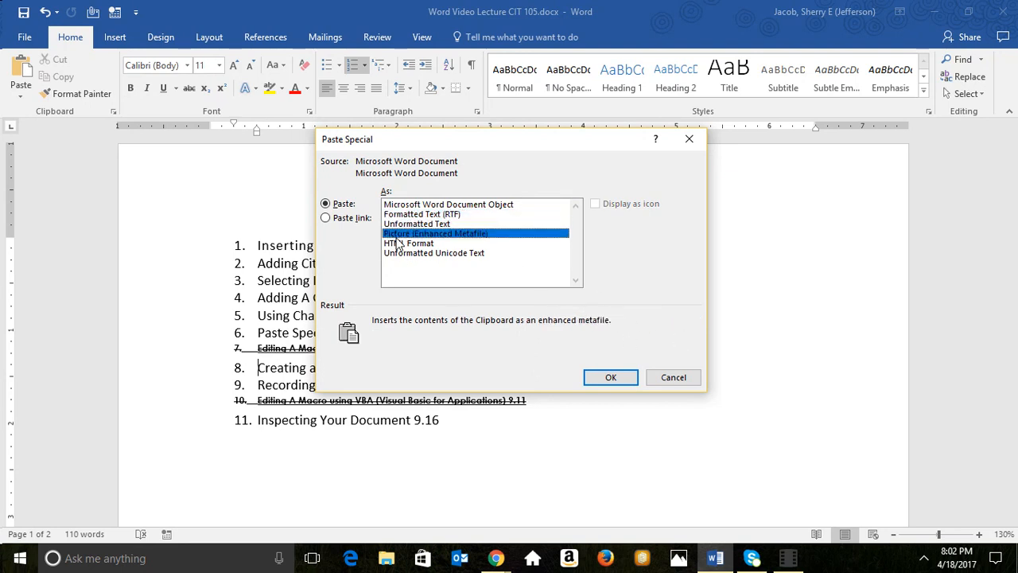
left_click(400, 254)
left_click(398, 244)
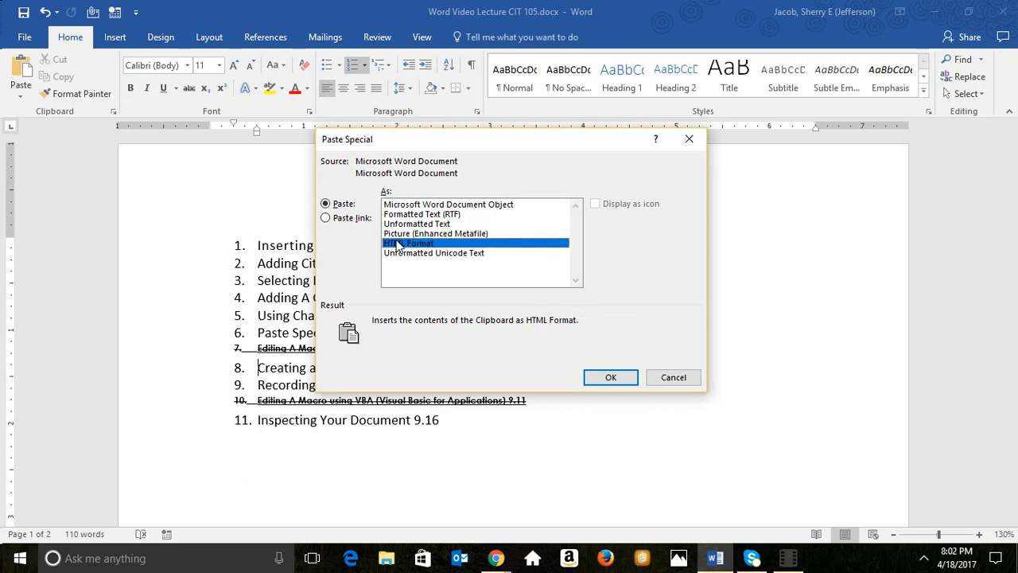
left_click(656, 381)
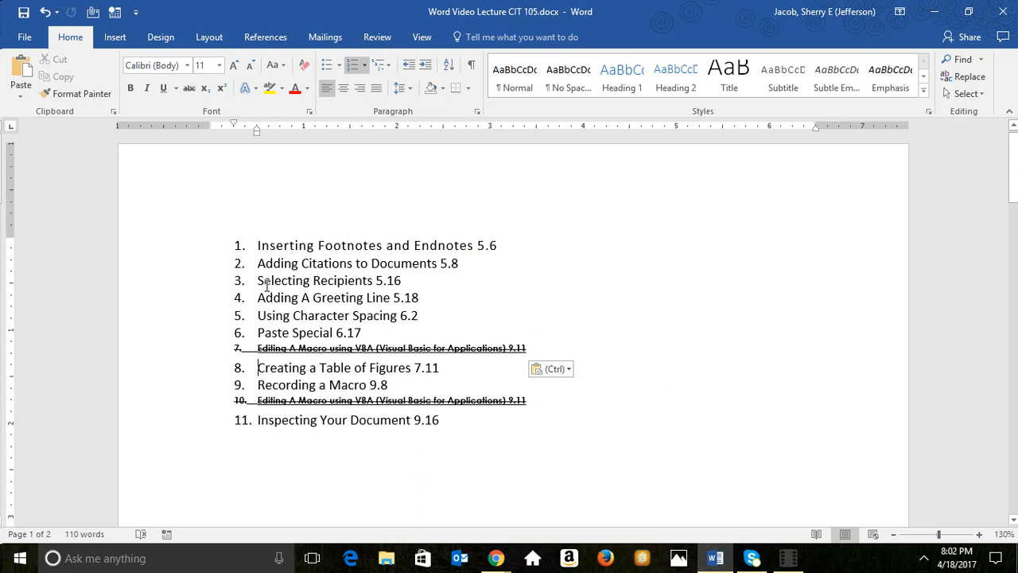
Undo the paste over list item 7 and all the font formatting applied to list item 10
left_click(45, 12)
left_click(44, 12)
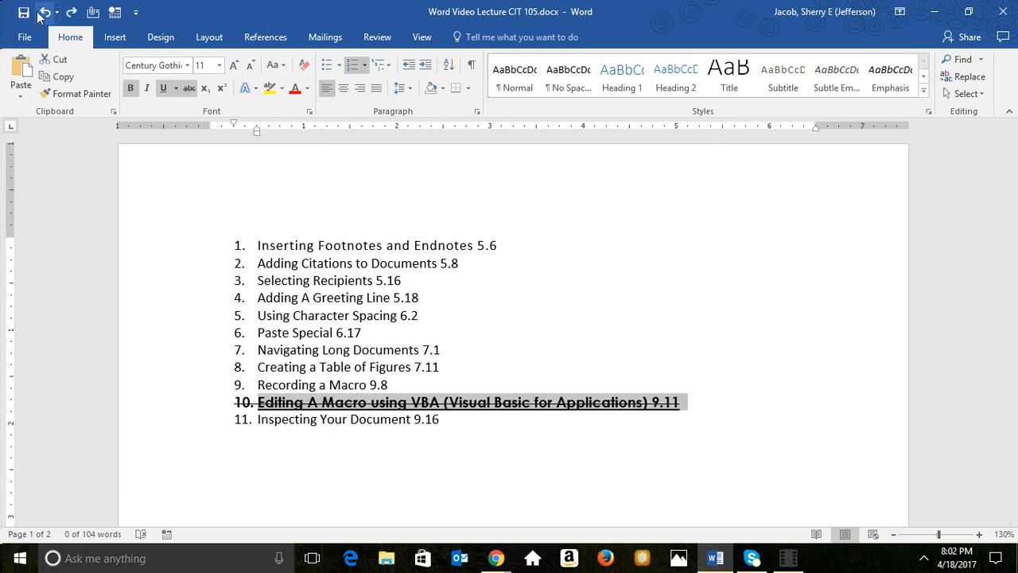
left_click(45, 12)
left_click(44, 12)
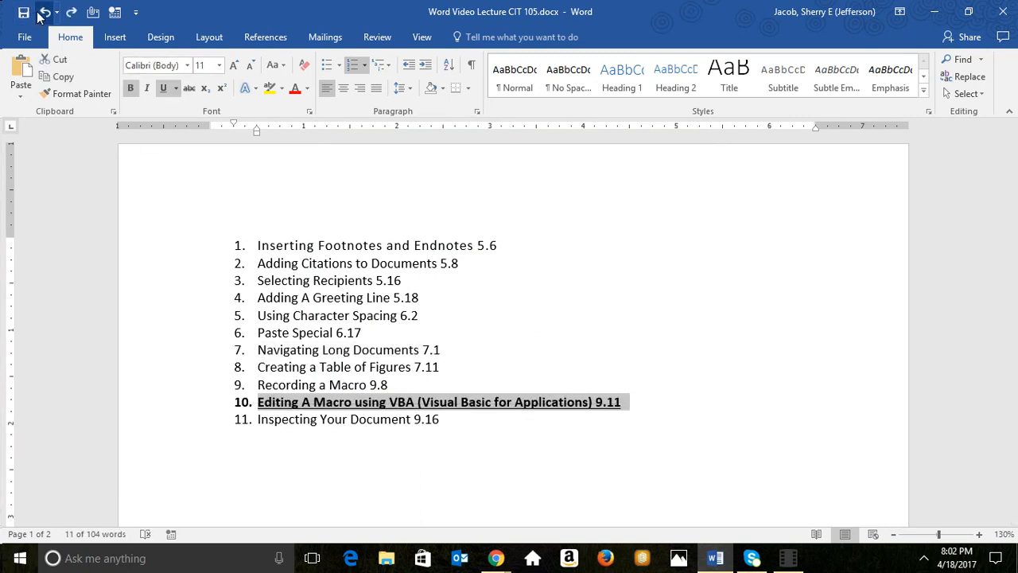
left_click(45, 12)
left_click(45, 12)
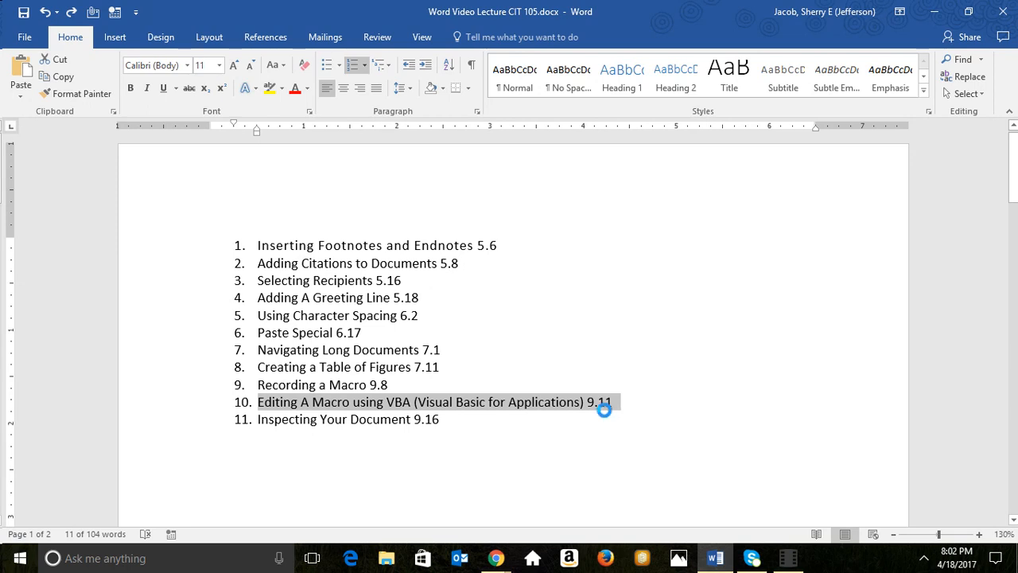
Deselect list item 10, open Go To and examine the Comment and Page navigation targets
left_click(1012, 520)
right_click(1012, 522)
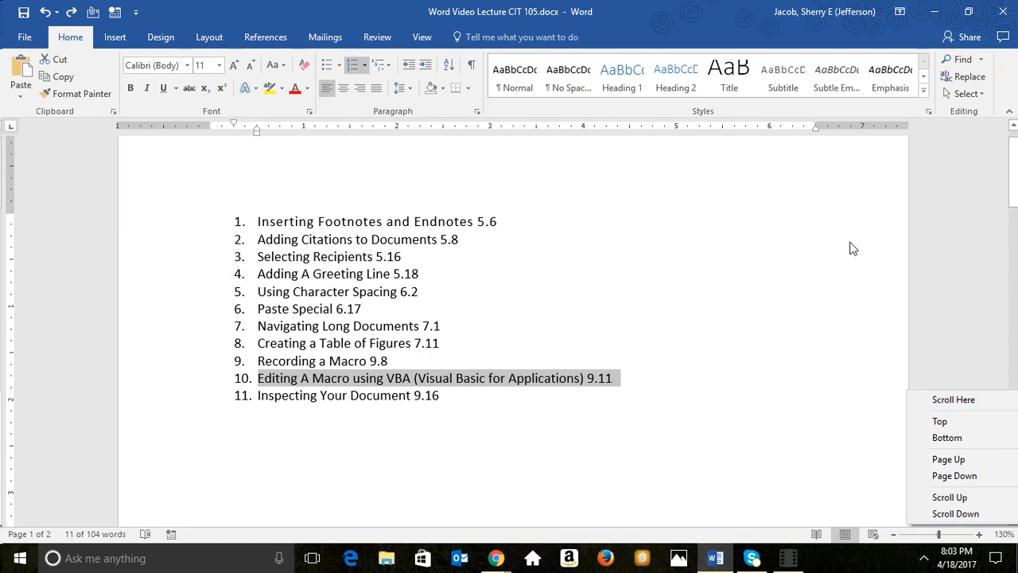
left_click(863, 189)
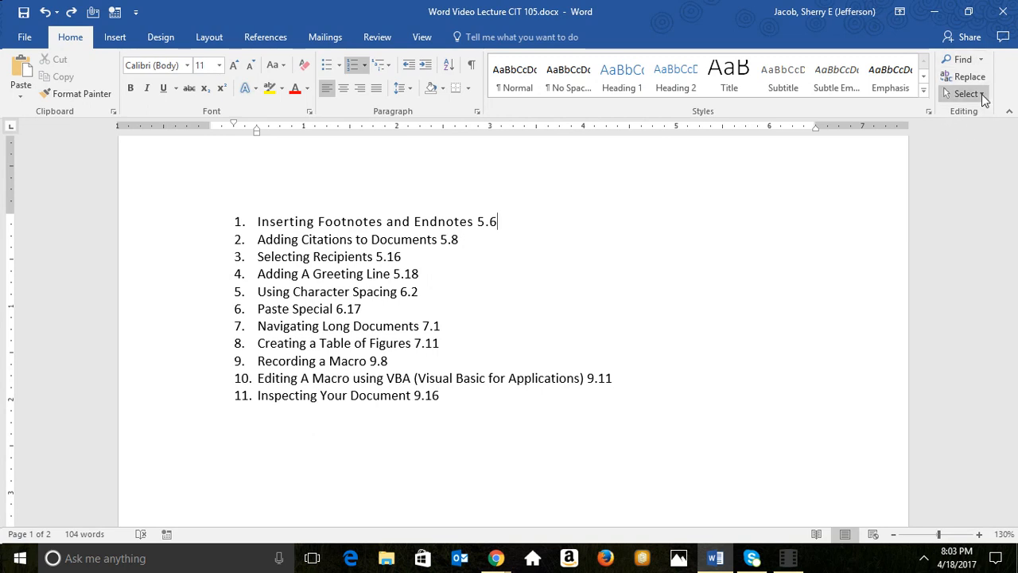
left_click(983, 59)
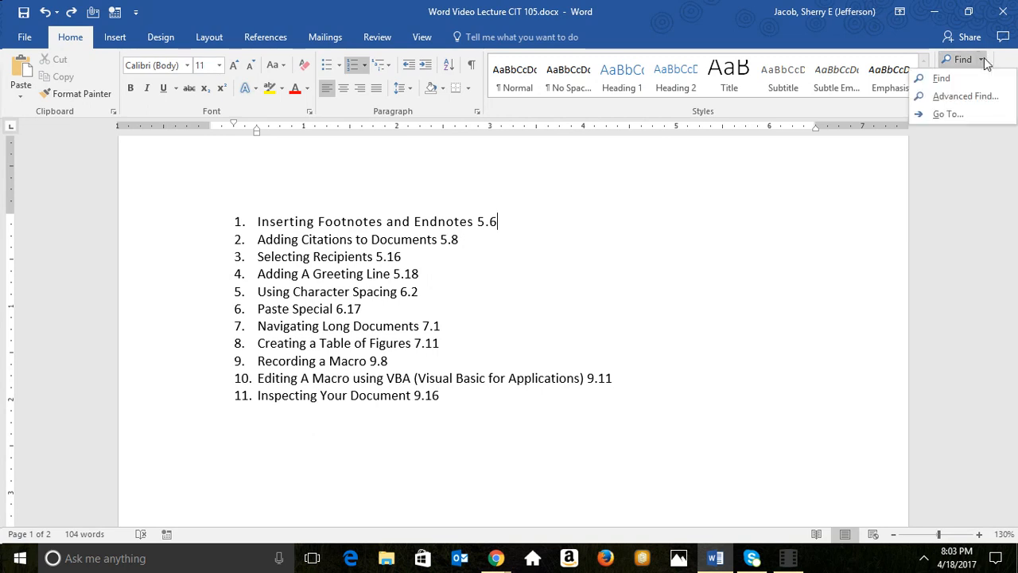
left_click(947, 115)
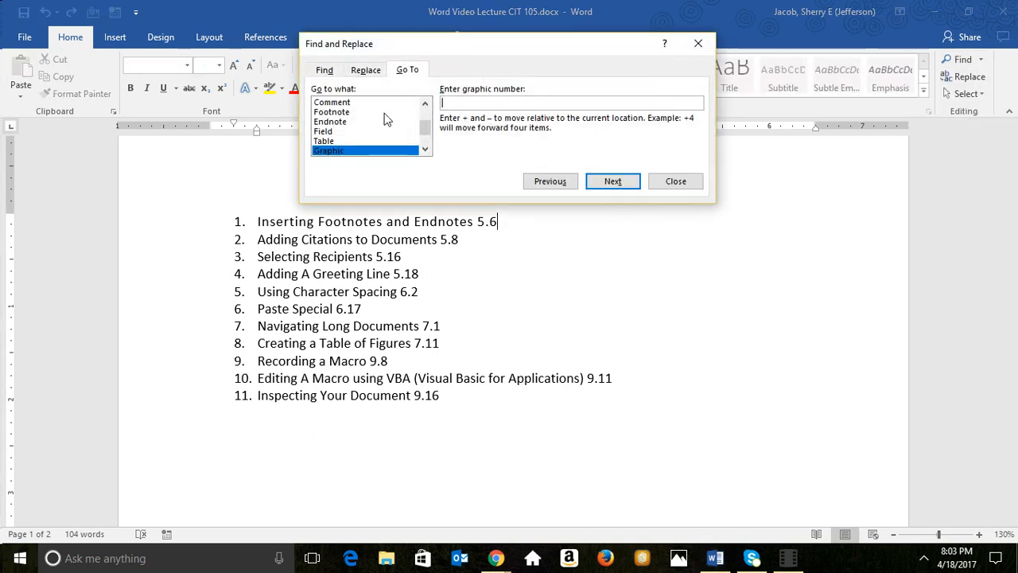
left_click(333, 103)
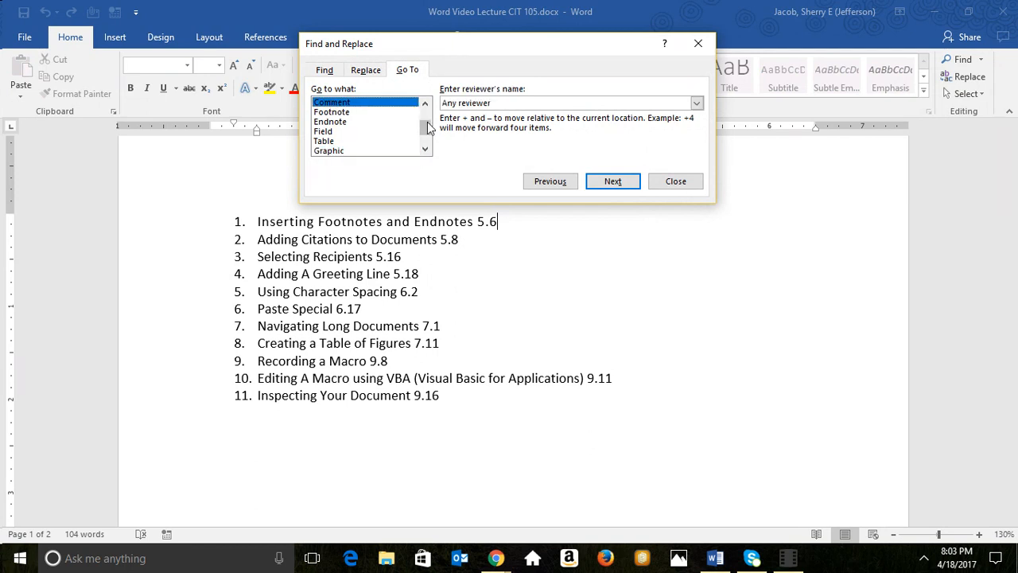
left_click_drag(425, 128, 424, 118)
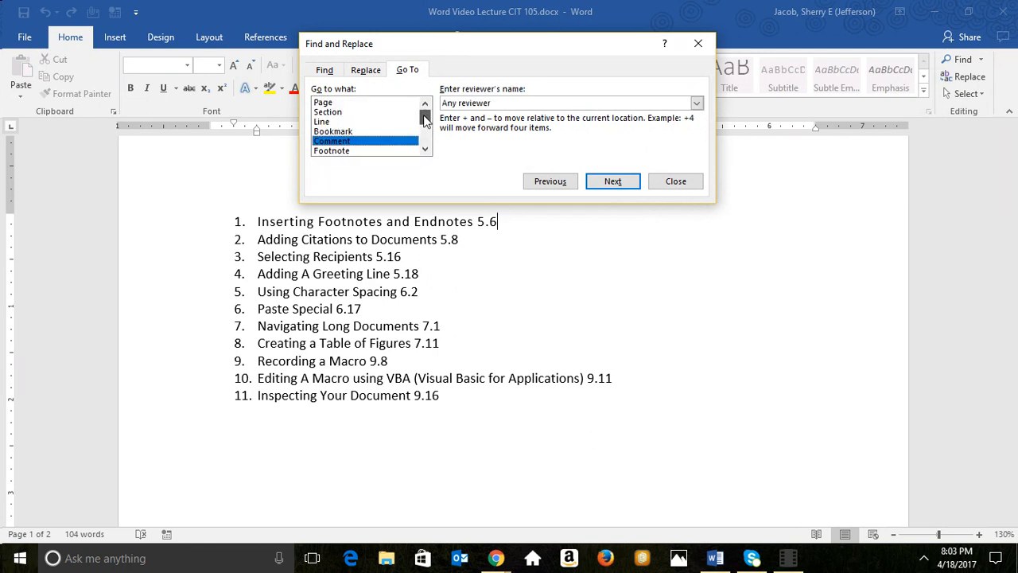
left_click(327, 104)
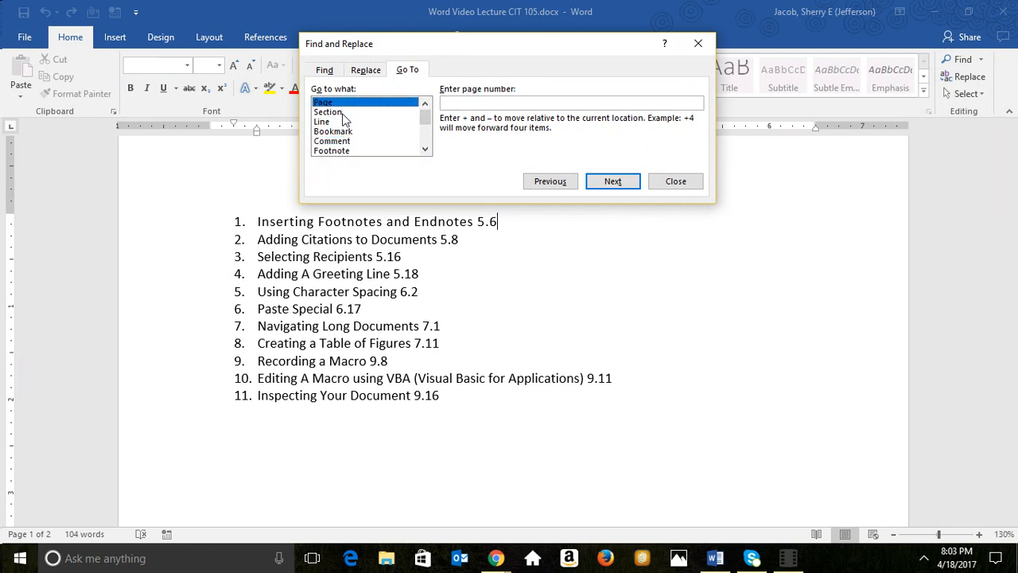
left_click(457, 106)
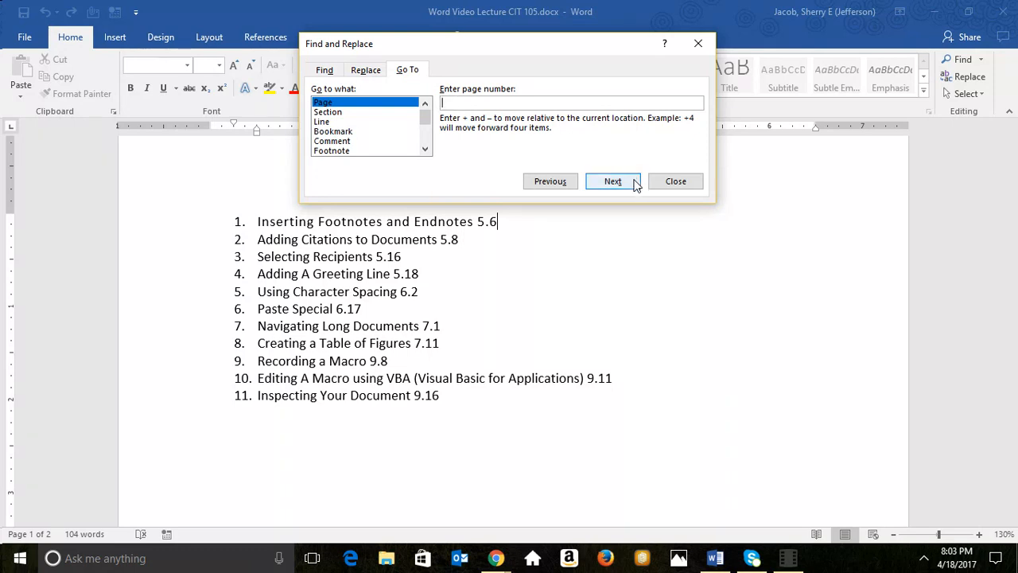
Examine the remaining Go To targets, including Table and Graphic, and leave Go To without jumping anywhere
left_click(425, 151)
left_click(426, 150)
left_click(425, 151)
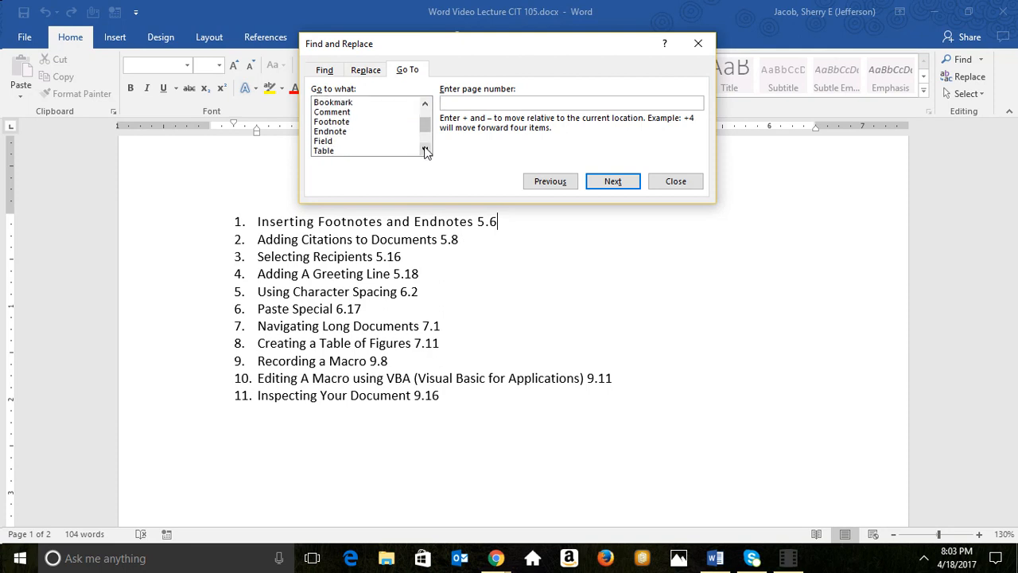
left_click(425, 151)
left_click(426, 150)
left_click(325, 132)
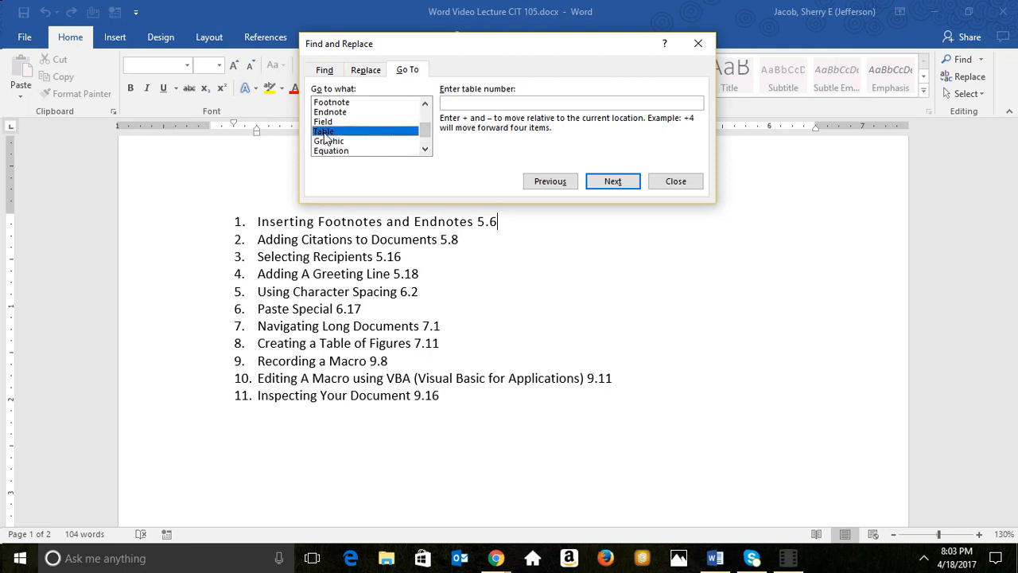
left_click(332, 141)
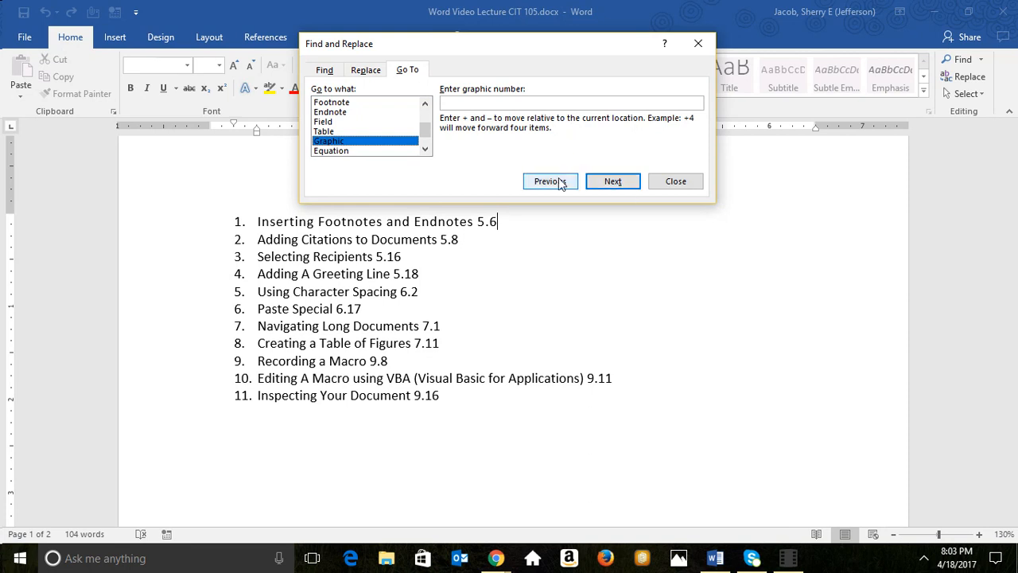
left_click(425, 150)
left_click(425, 150)
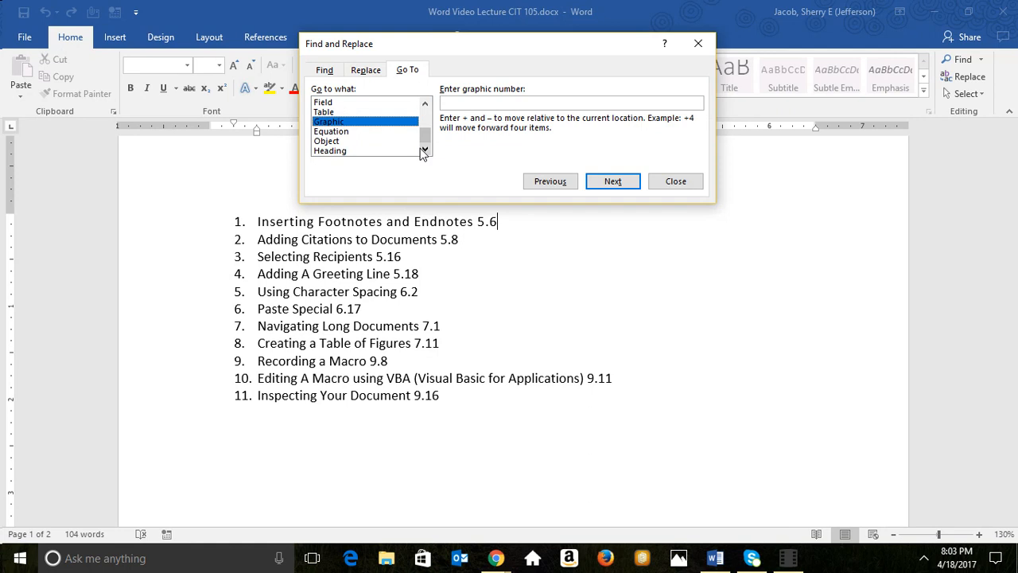
left_click(422, 130)
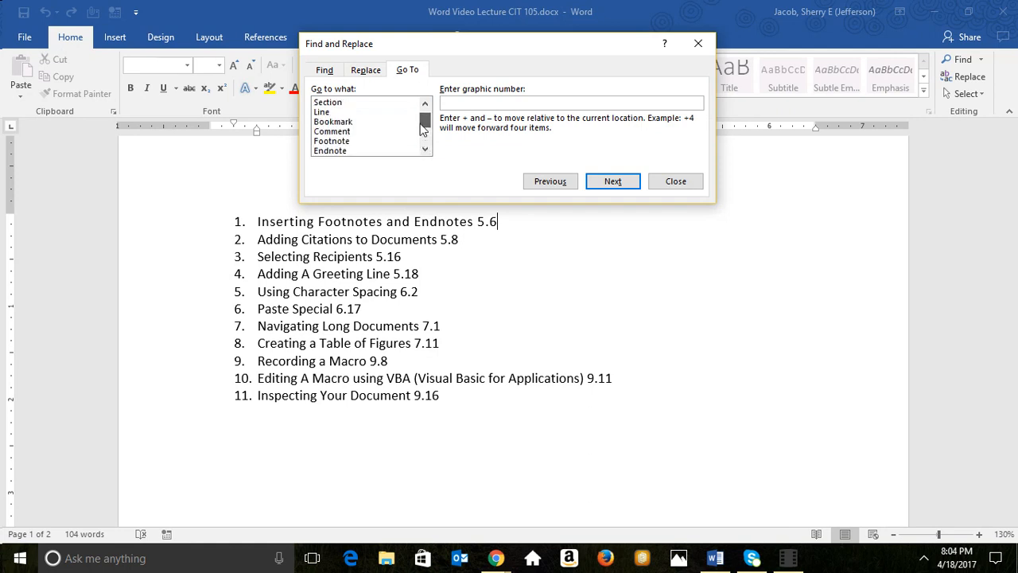
left_click_drag(422, 130, 422, 114)
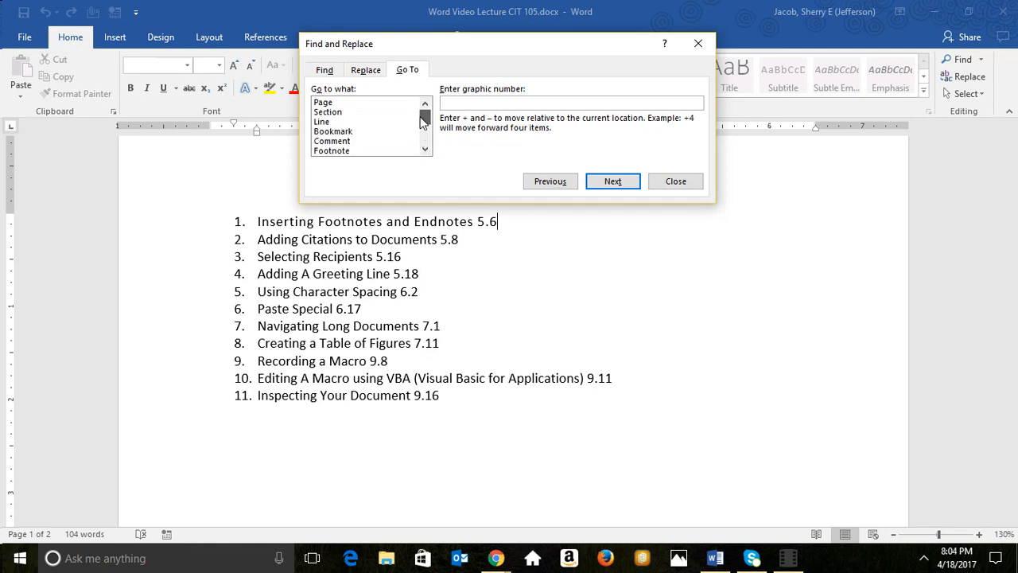
left_click(676, 181)
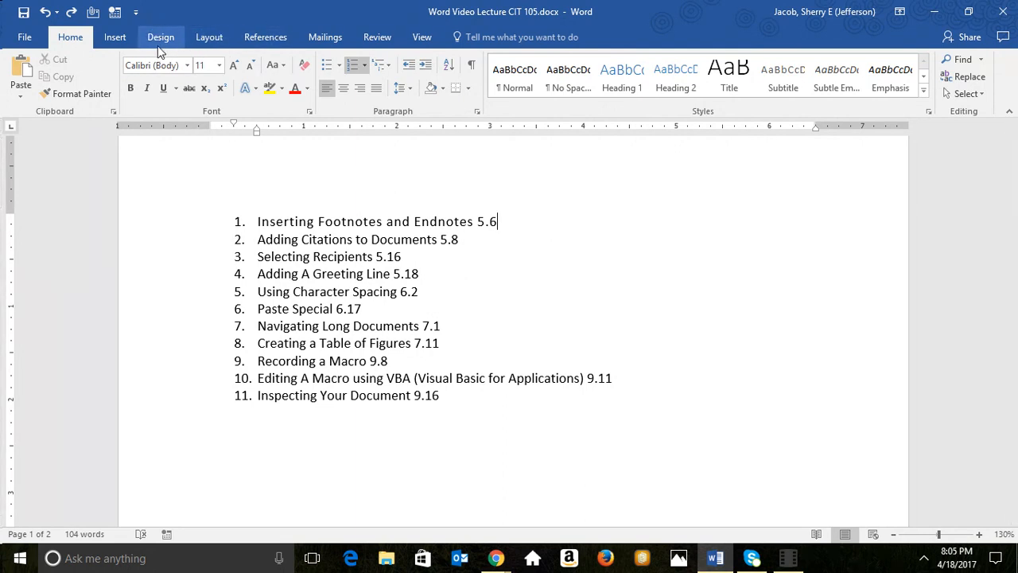
Look through the insert, design and layout commands and display the reference commands for captions and tables of figures
left_click(115, 40)
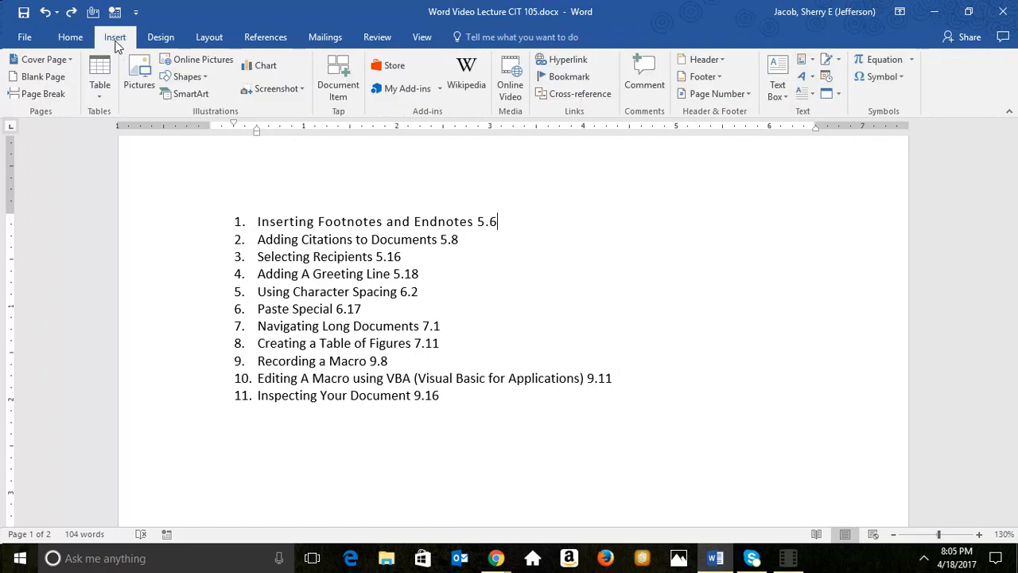
left_click(163, 37)
left_click(209, 37)
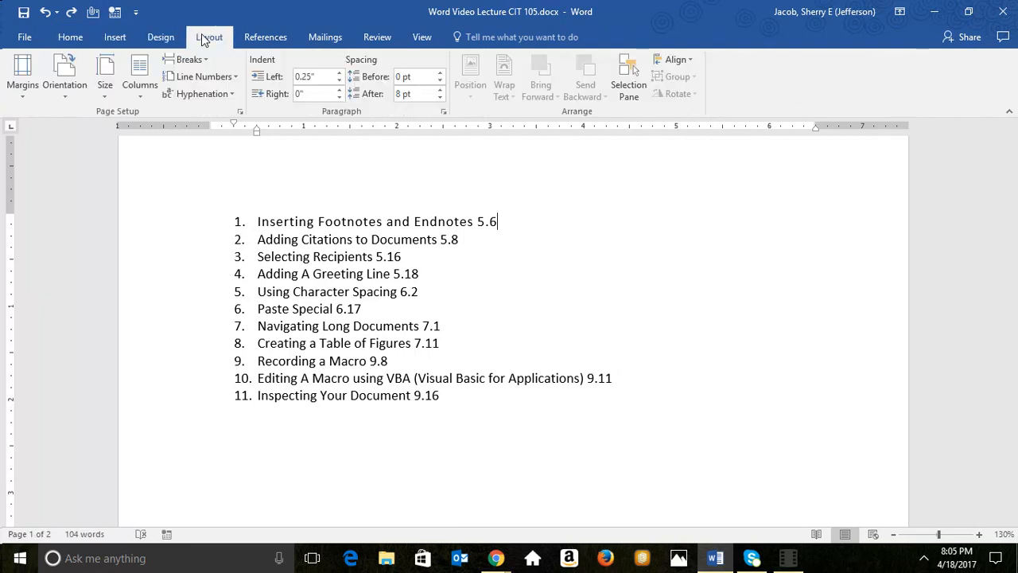
left_click(267, 37)
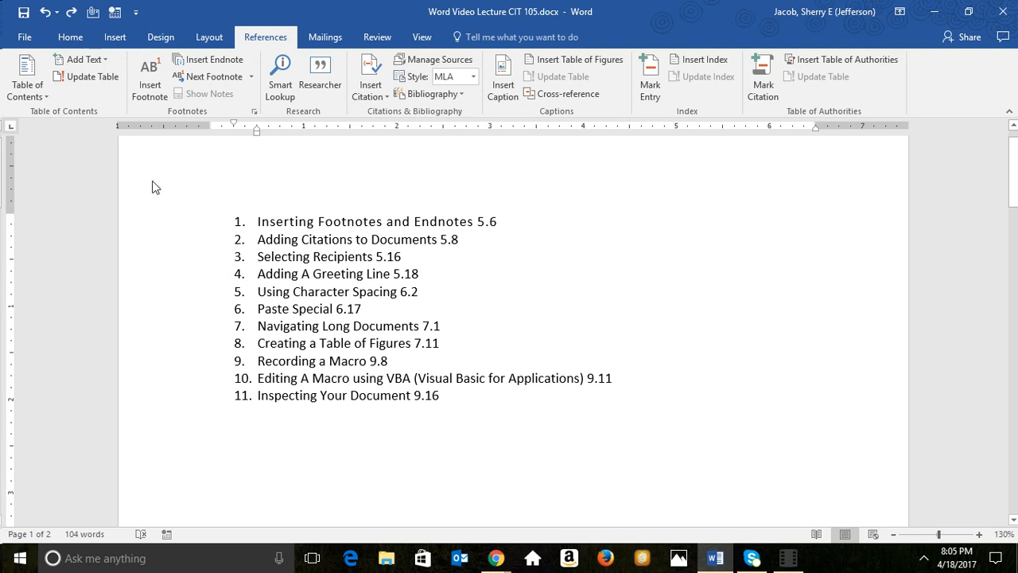
Enable the Developer tab in the Customize Ribbon options and display its macro commands
left_click(135, 14)
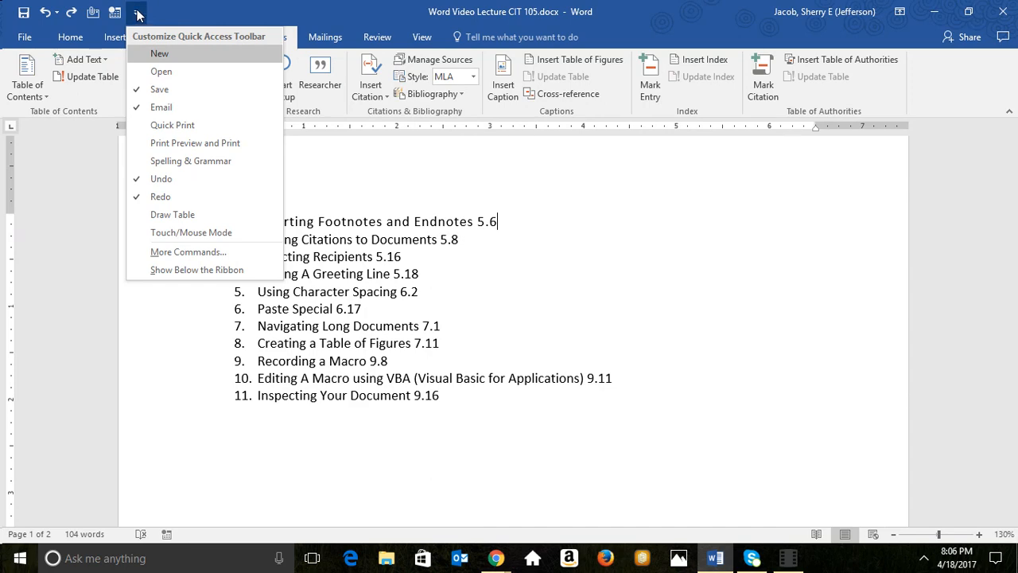
left_click(25, 40)
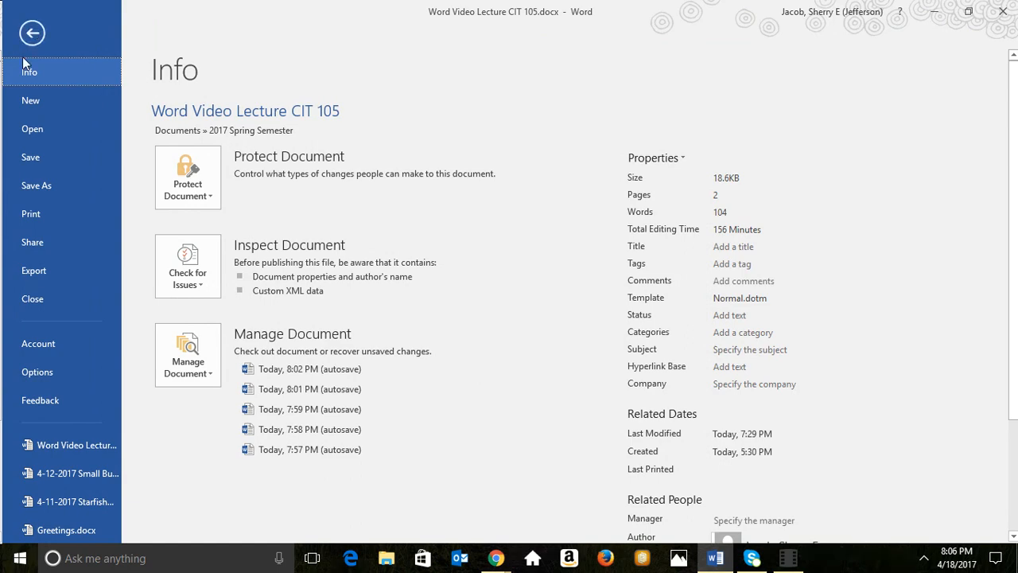
left_click(38, 372)
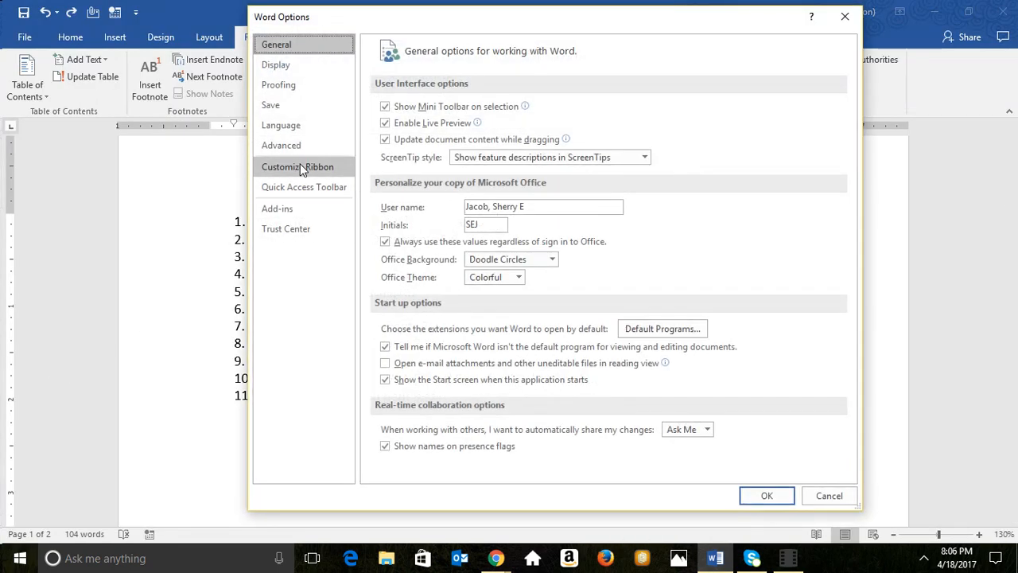
left_click(300, 167)
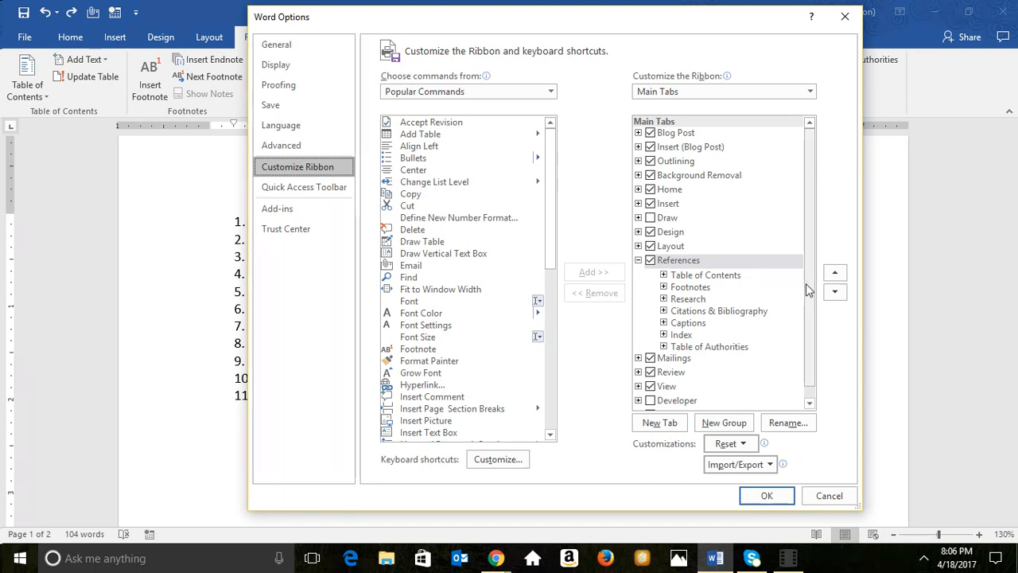
left_click(651, 401)
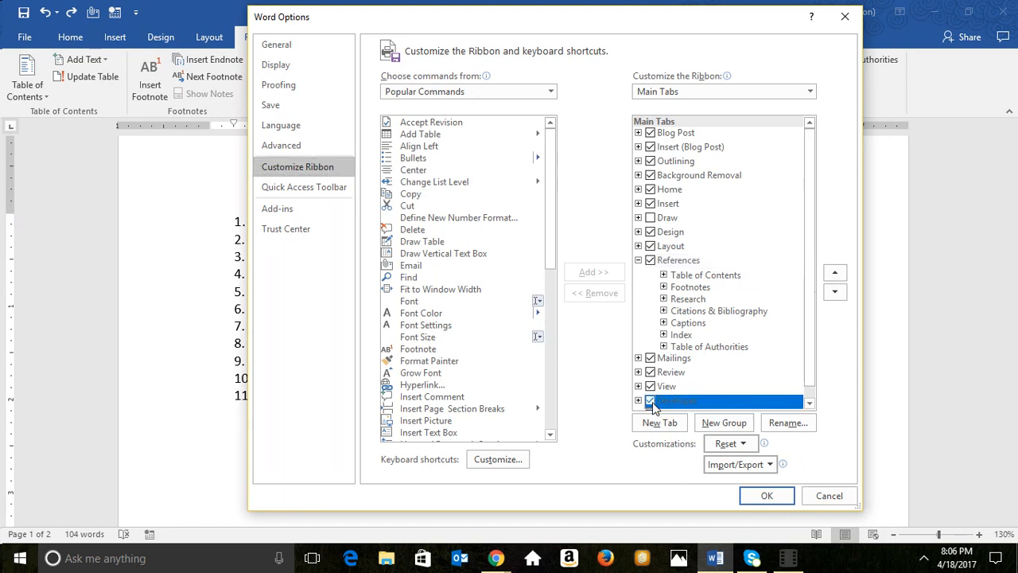
left_click(766, 496)
left_click(478, 38)
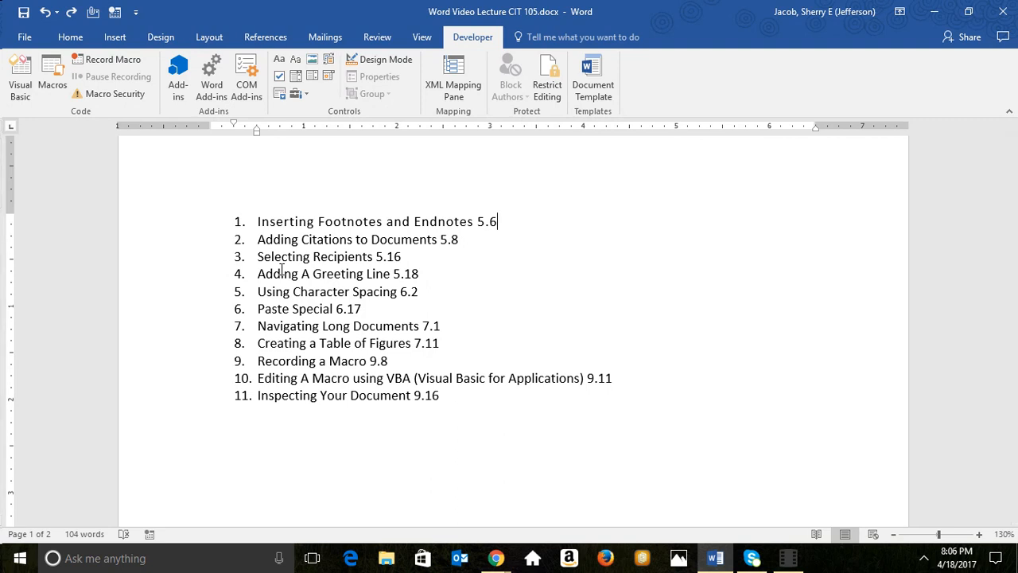
Select list item 10, "Editing A Macro using VBA", and set up a new macro recording named AnyName
left_click(114, 394)
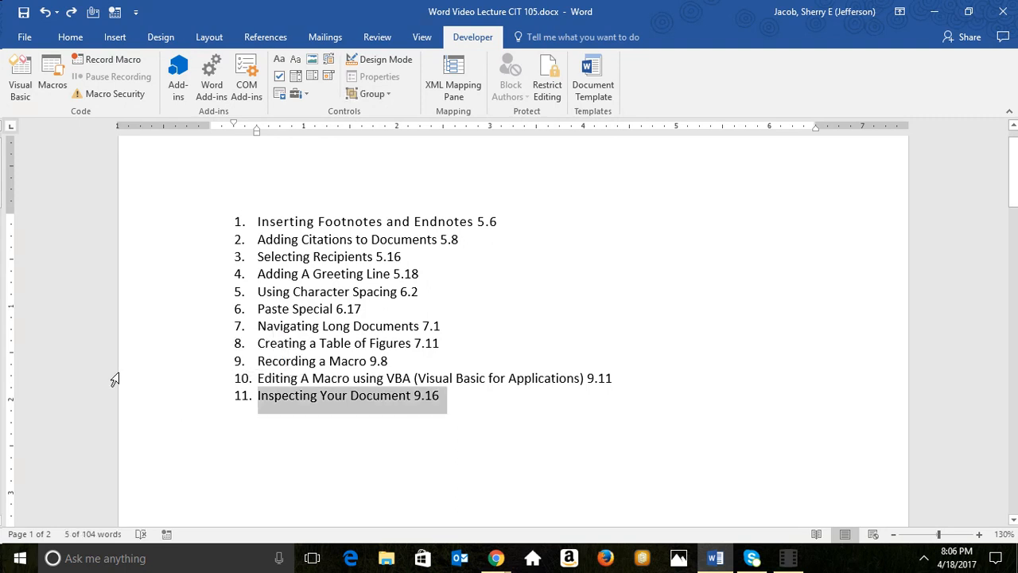
left_click(129, 381)
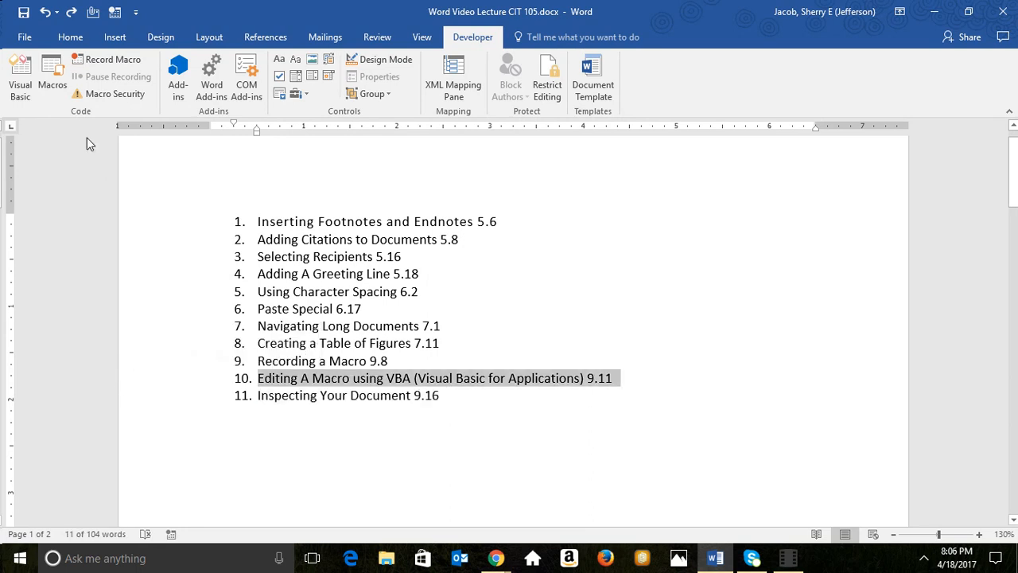
left_click(70, 37)
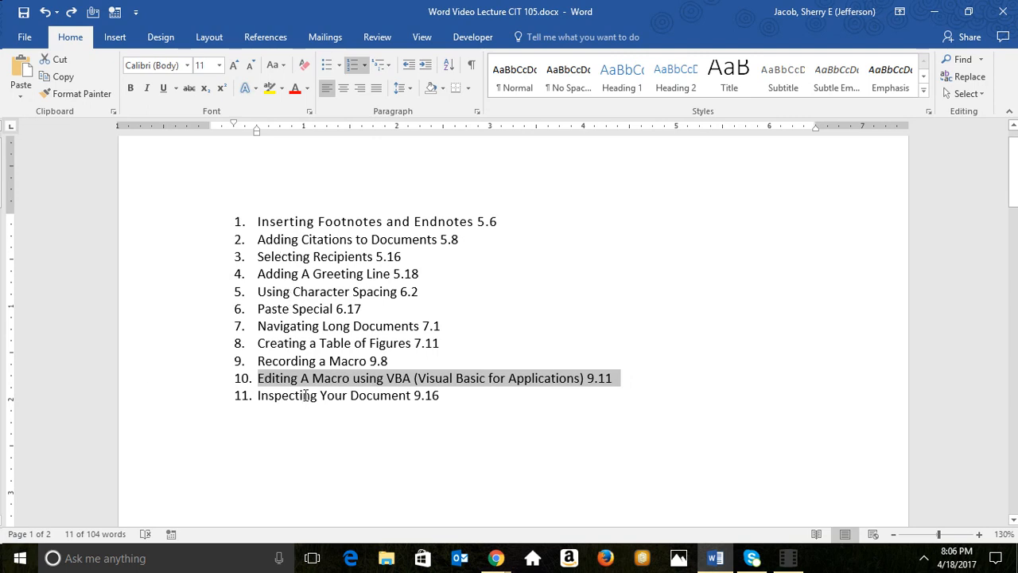
left_click(454, 48)
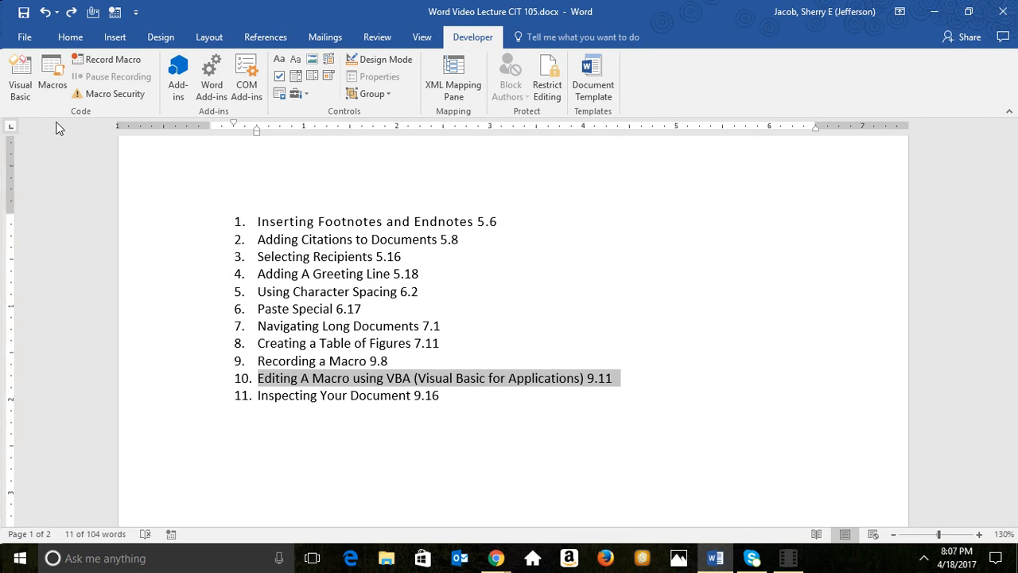
left_click(96, 62)
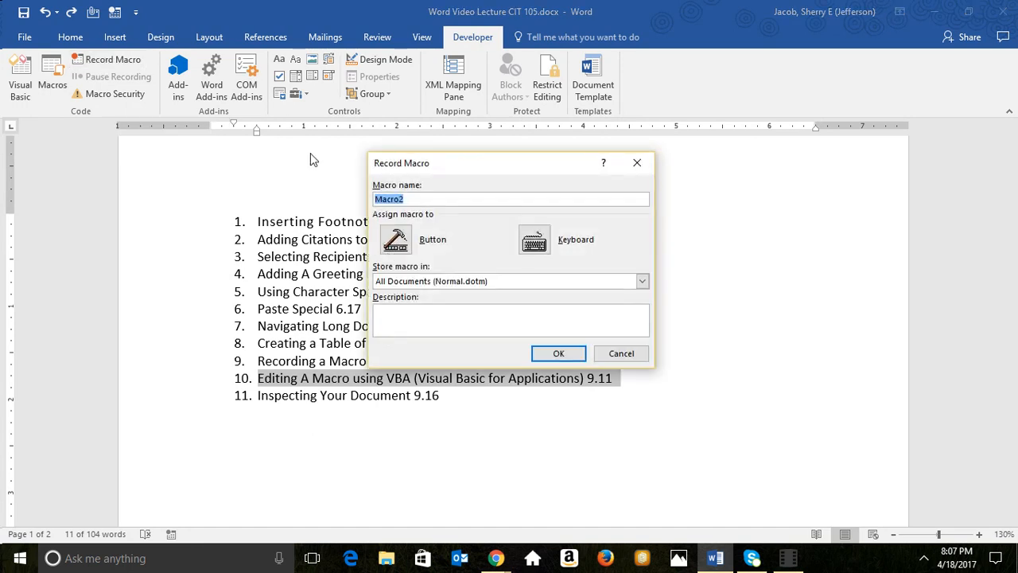
type("AnyName")
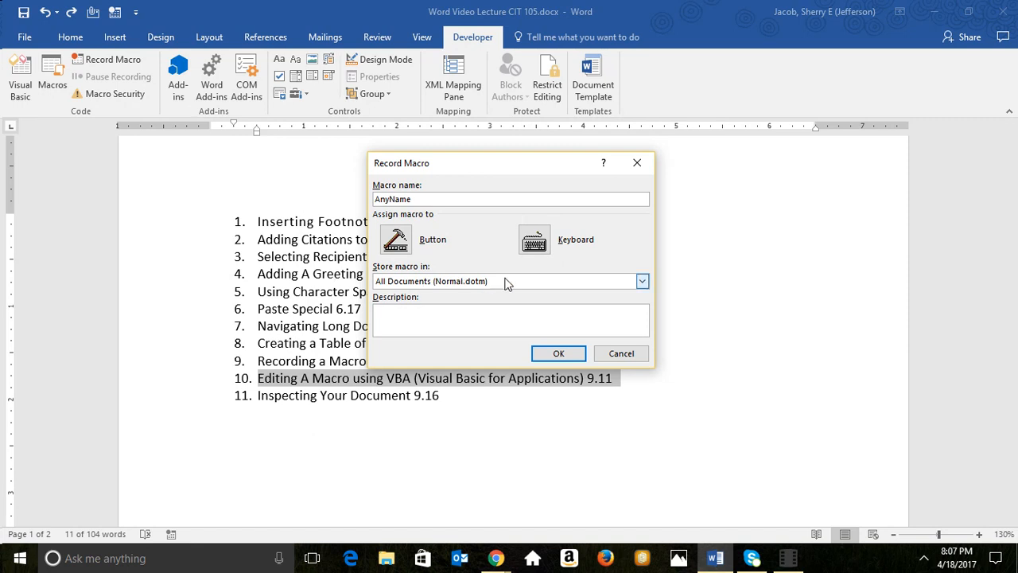
Assign the shortcut Ctrl+/ to the AnyName macro, saved in Word Video Lecture CIT 105.docx, and start recording
left_click(535, 240)
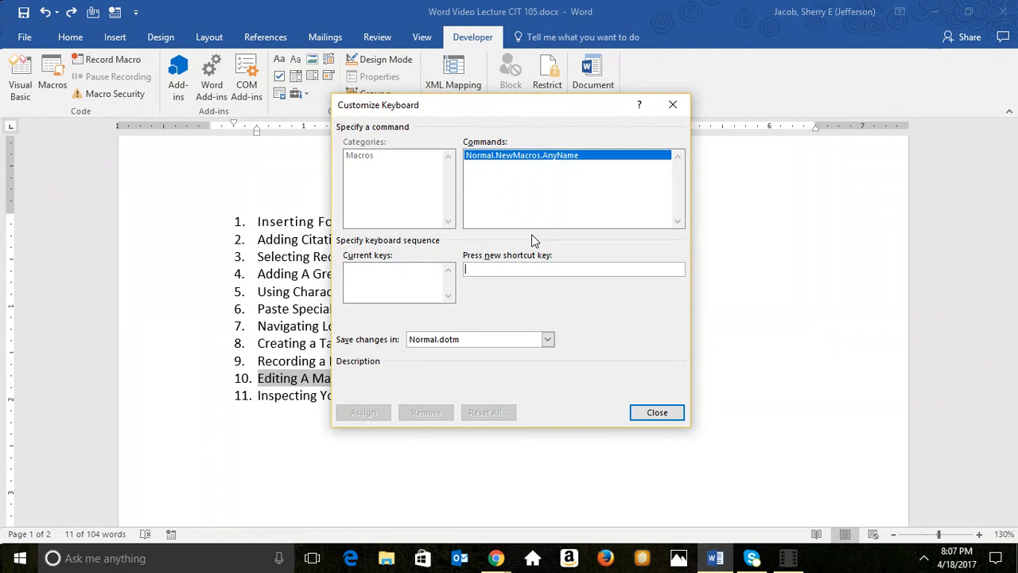
key("ctrl+slash")
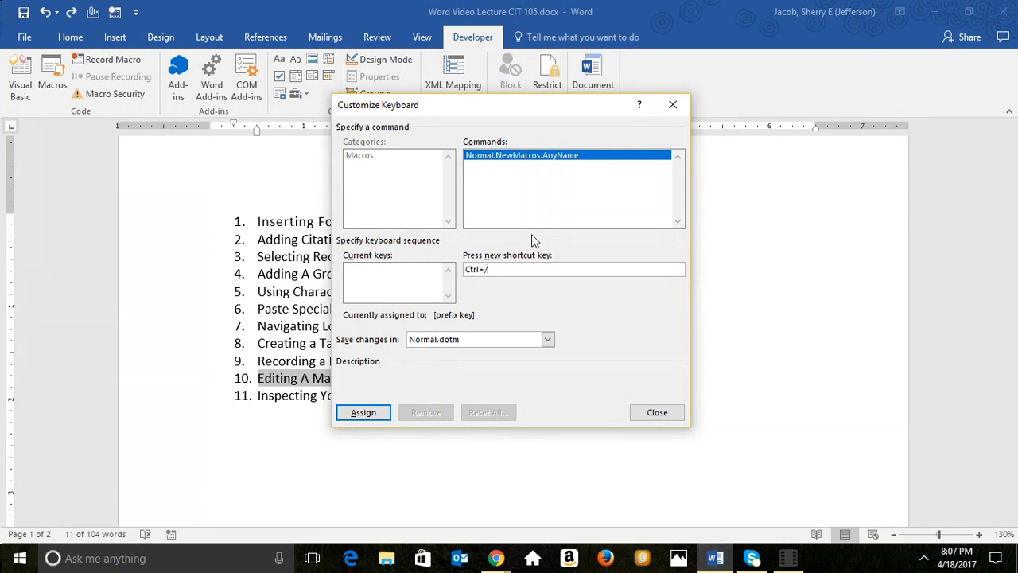
left_click(547, 340)
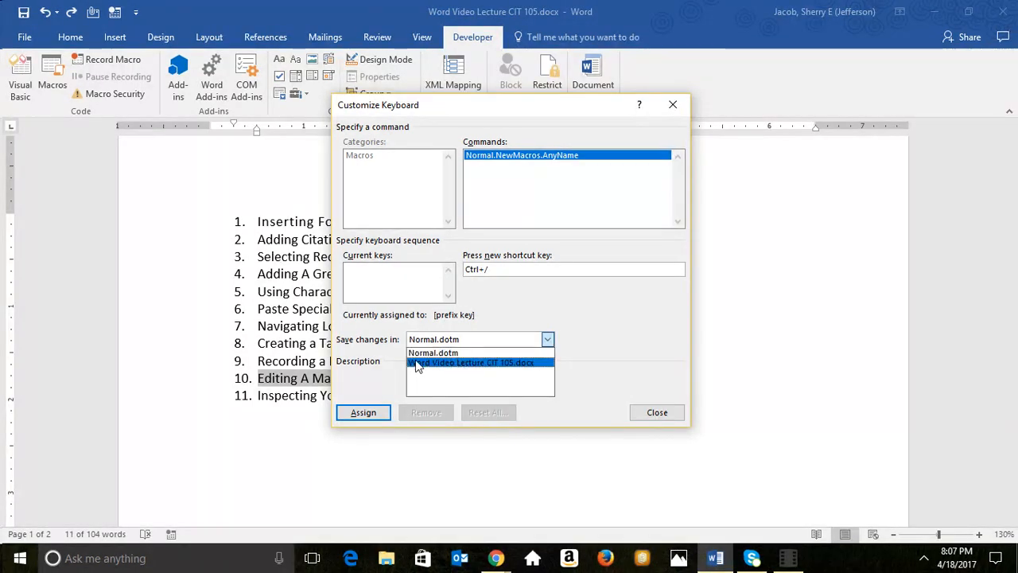
left_click(500, 363)
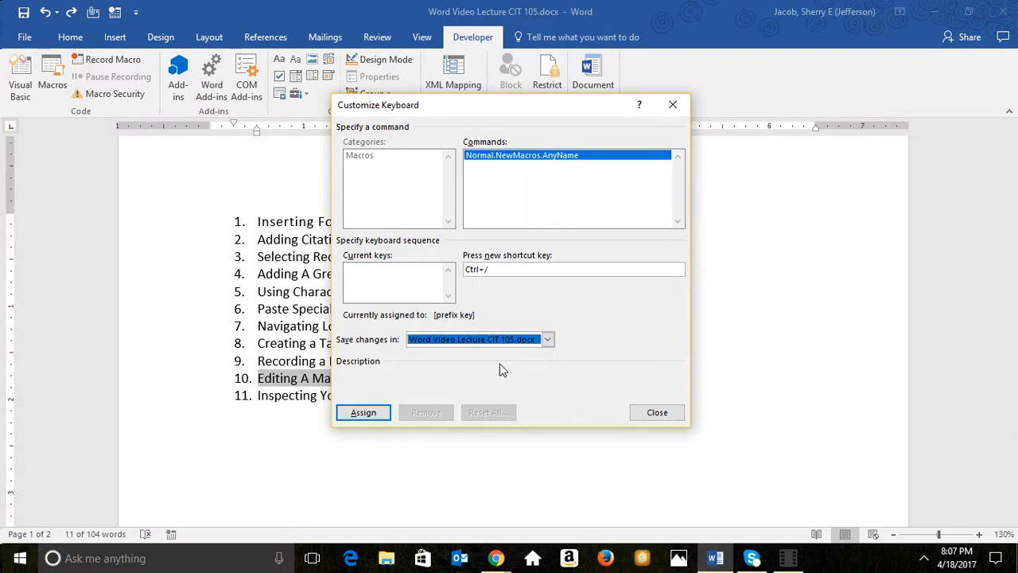
left_click(363, 413)
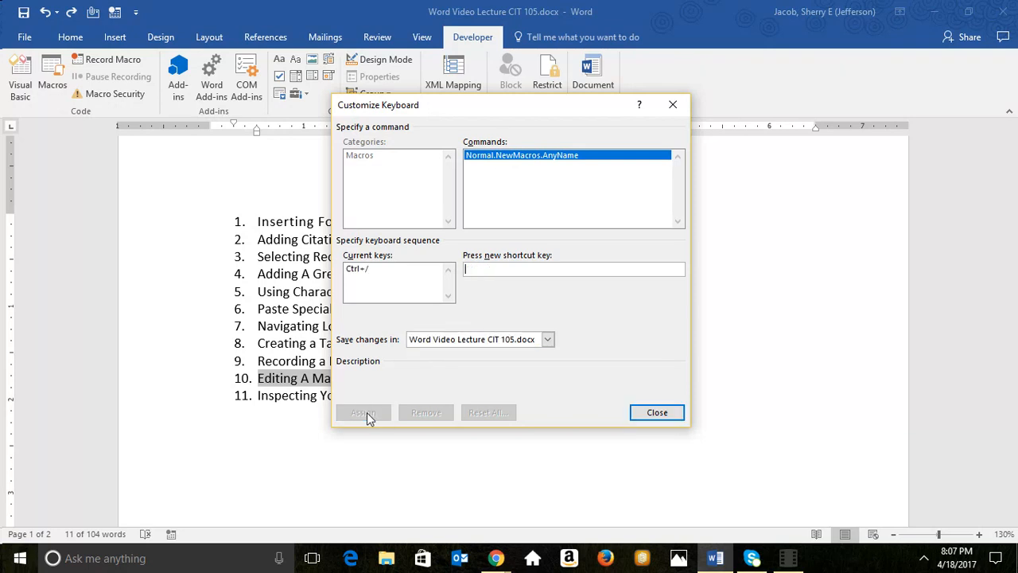
left_click(678, 415)
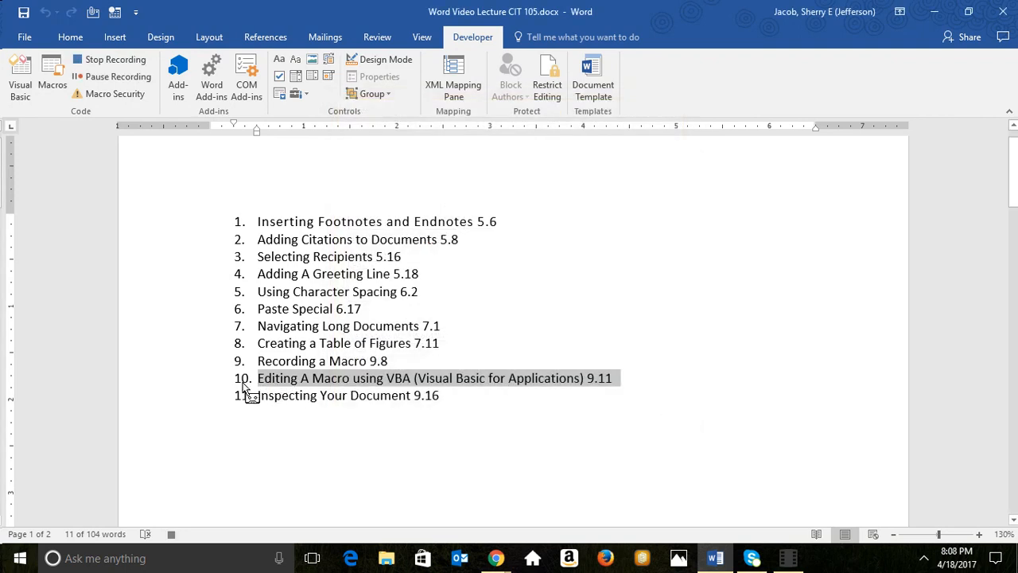
Record removing the numbering from the selected item by setting its number format to None, and stop the macro recording
left_click(70, 37)
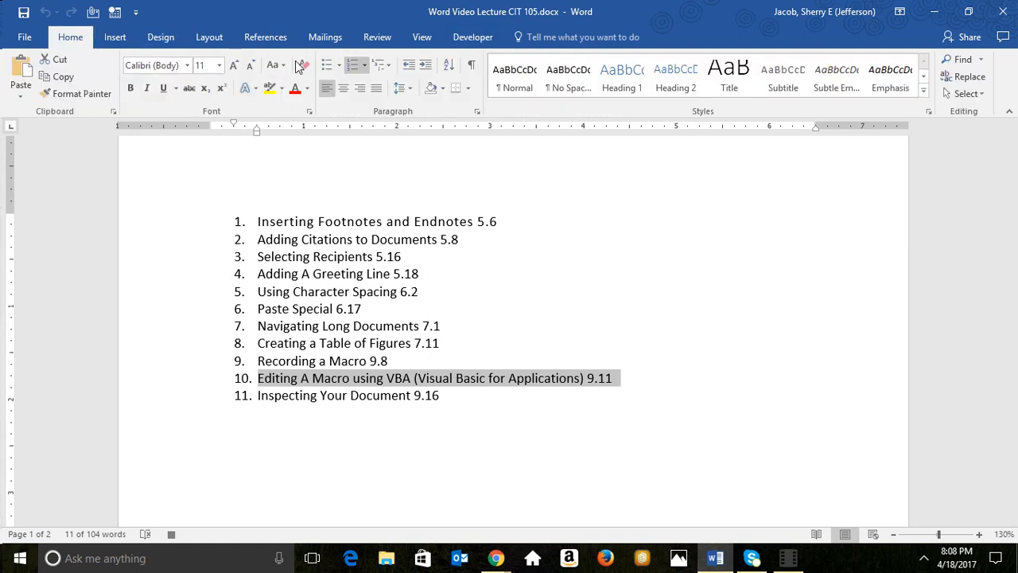
left_click(363, 66)
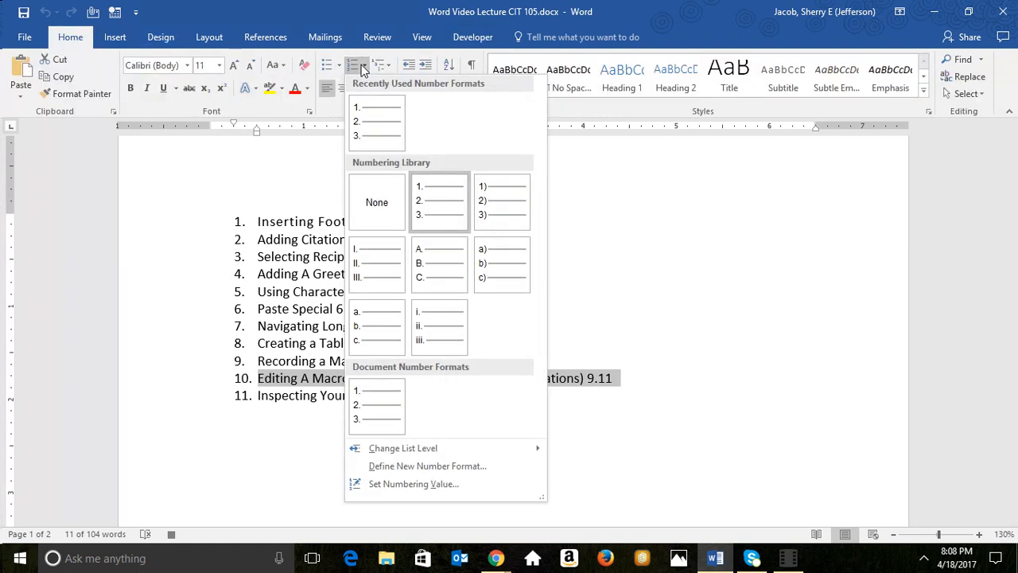
left_click(371, 205)
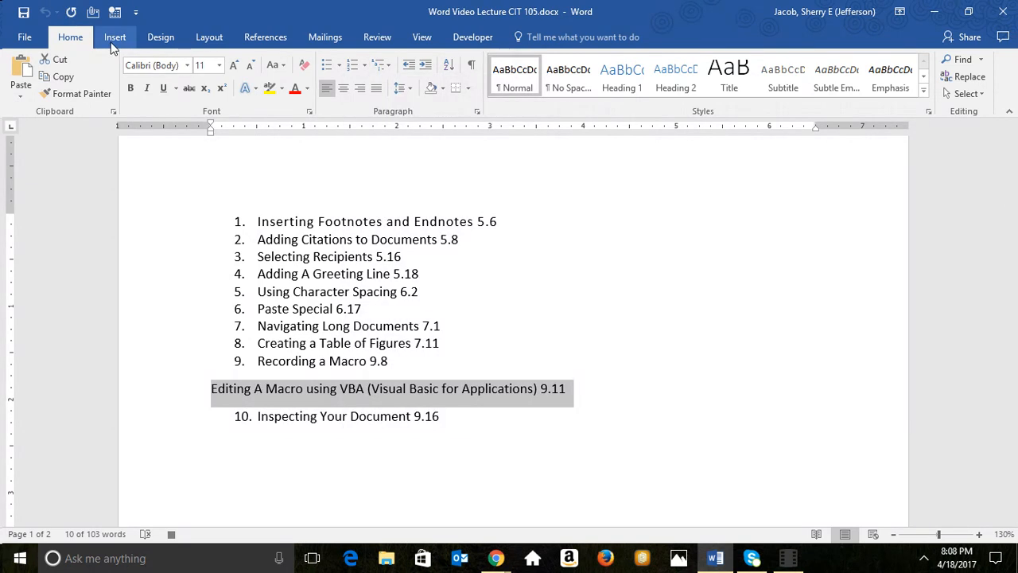
left_click(477, 37)
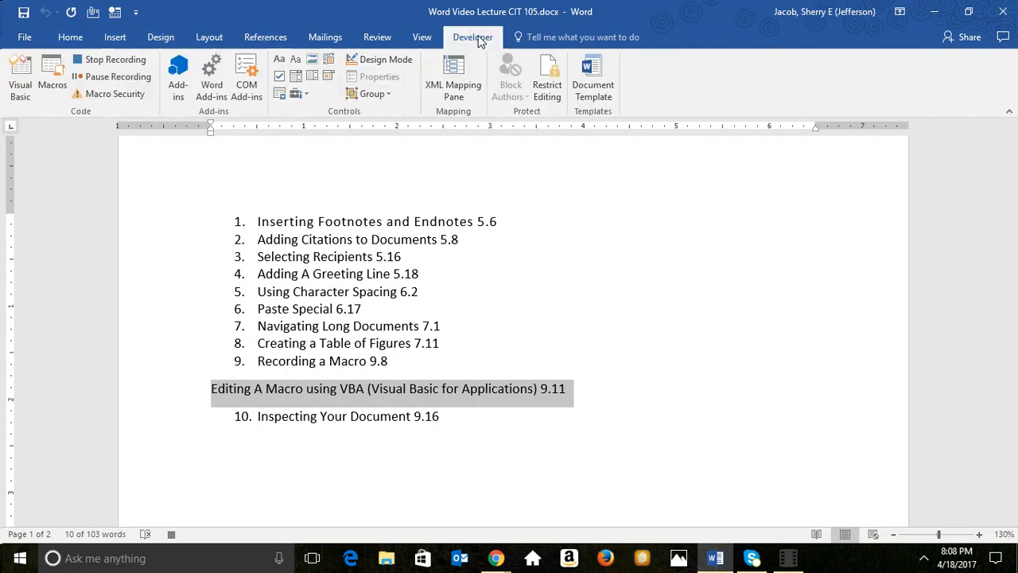
left_click(113, 61)
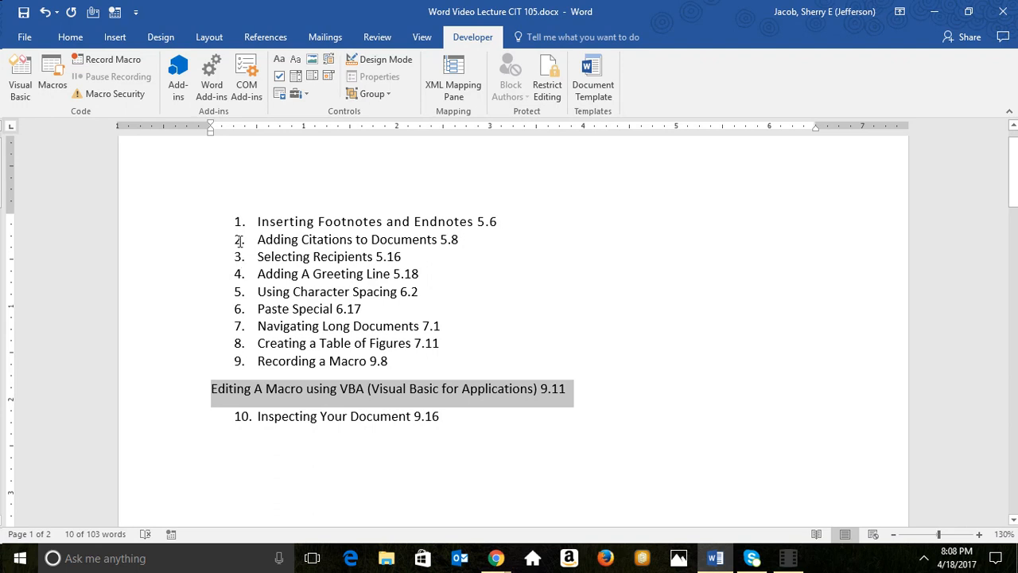
Remove the numbering from the list item "Selecting Recipients 5.16"
left_click(136, 274)
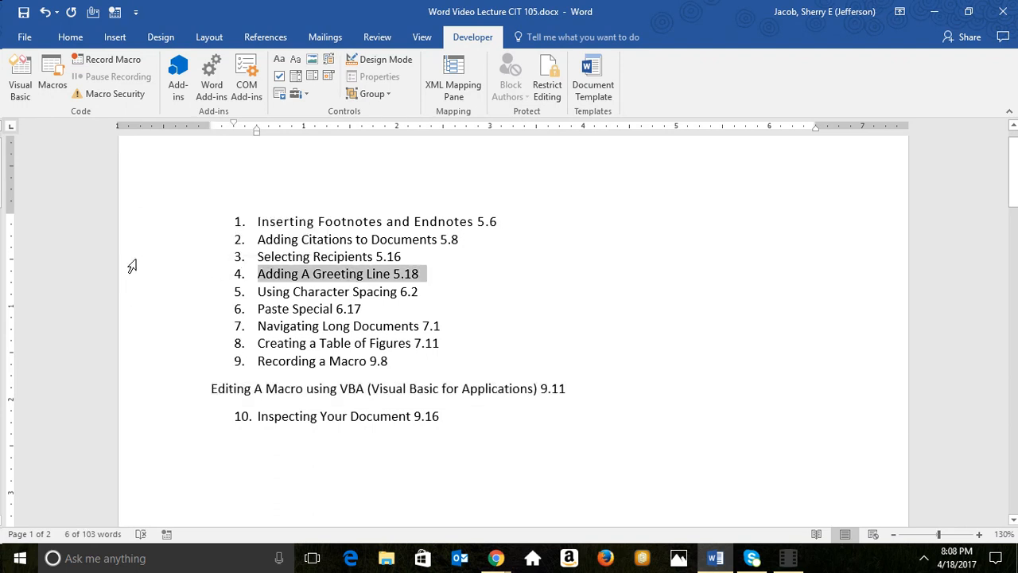
left_click(131, 262)
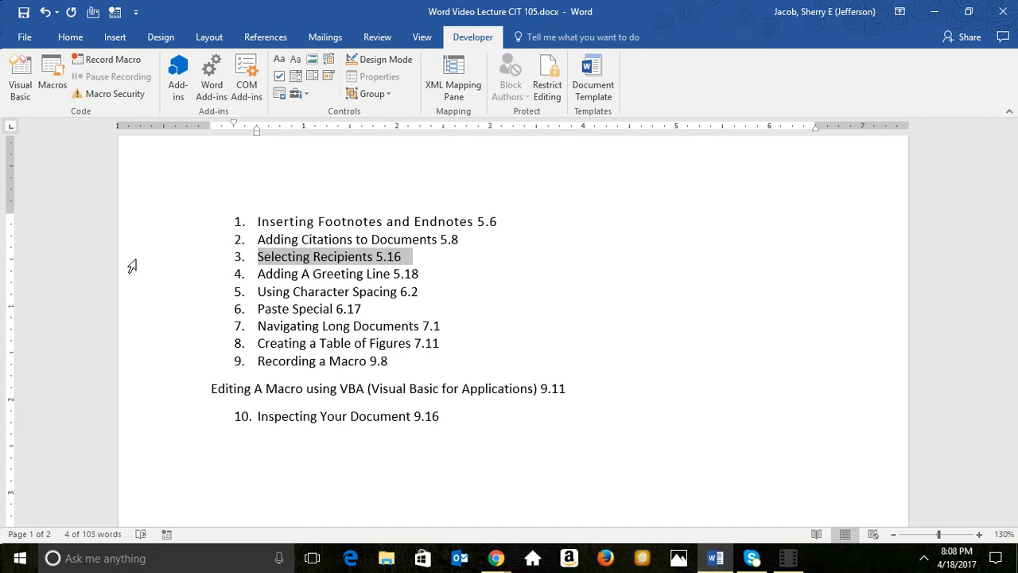
key("ctrl+shift+n")
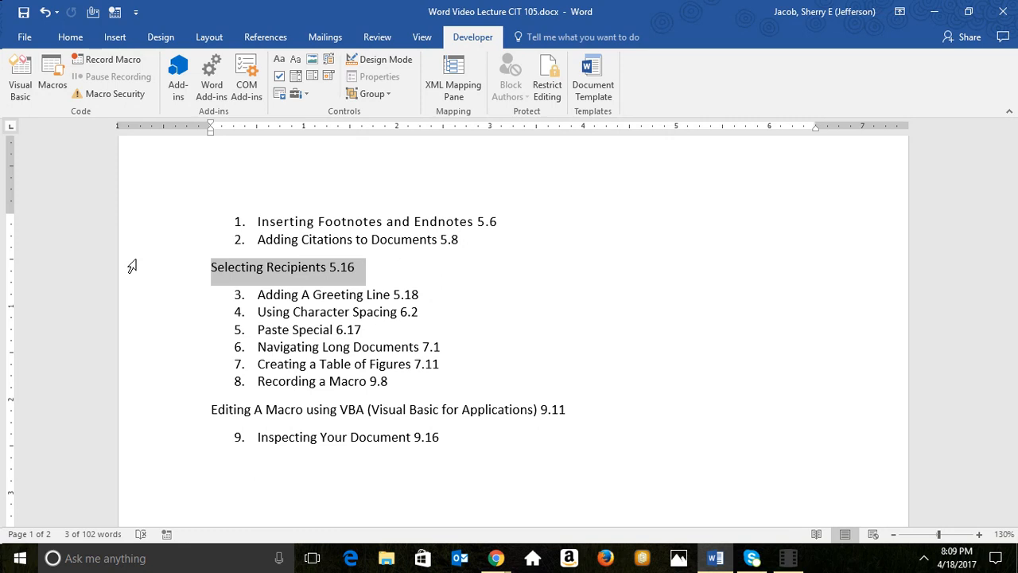
Undo the last two numbering removals and place the cursor in the blank paragraph below list item 11
left_click(45, 12)
left_click(44, 12)
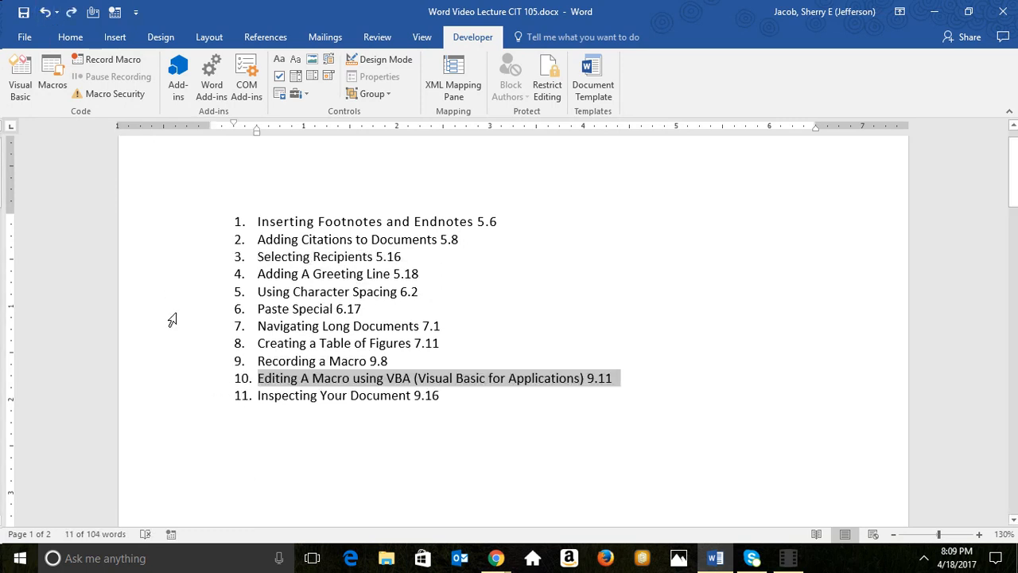
left_click(291, 395)
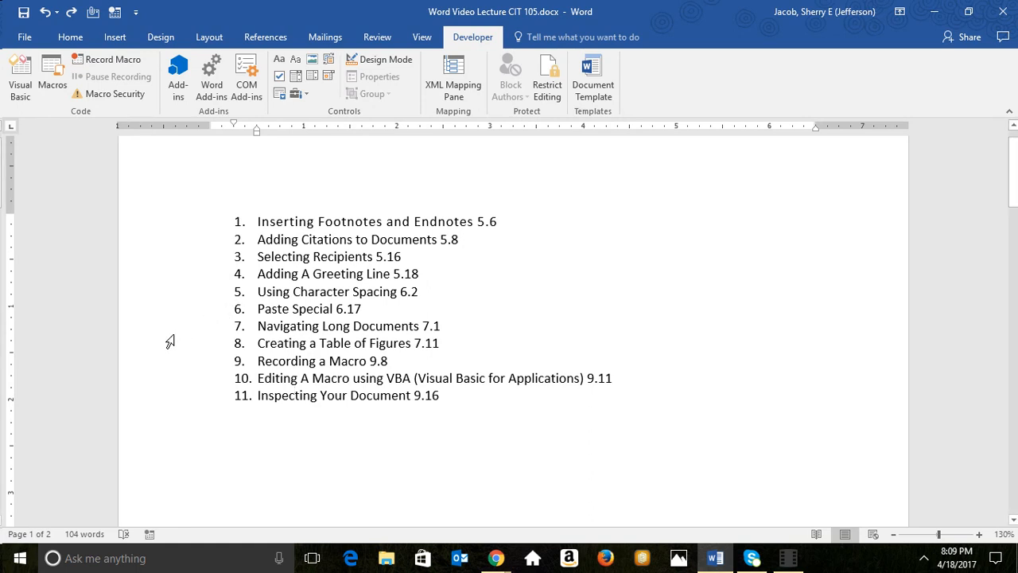
left_click(101, 409)
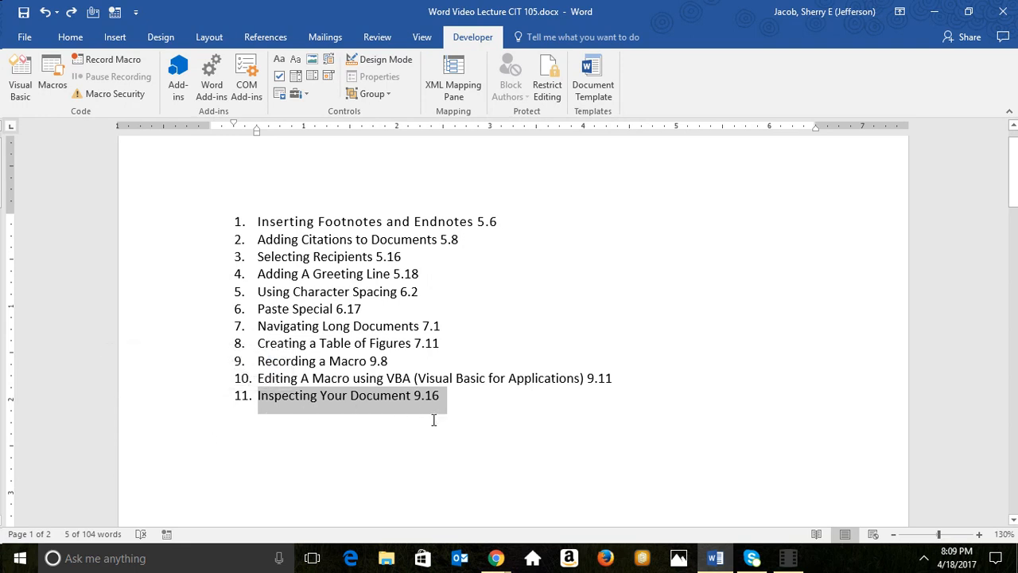
left_click(256, 432)
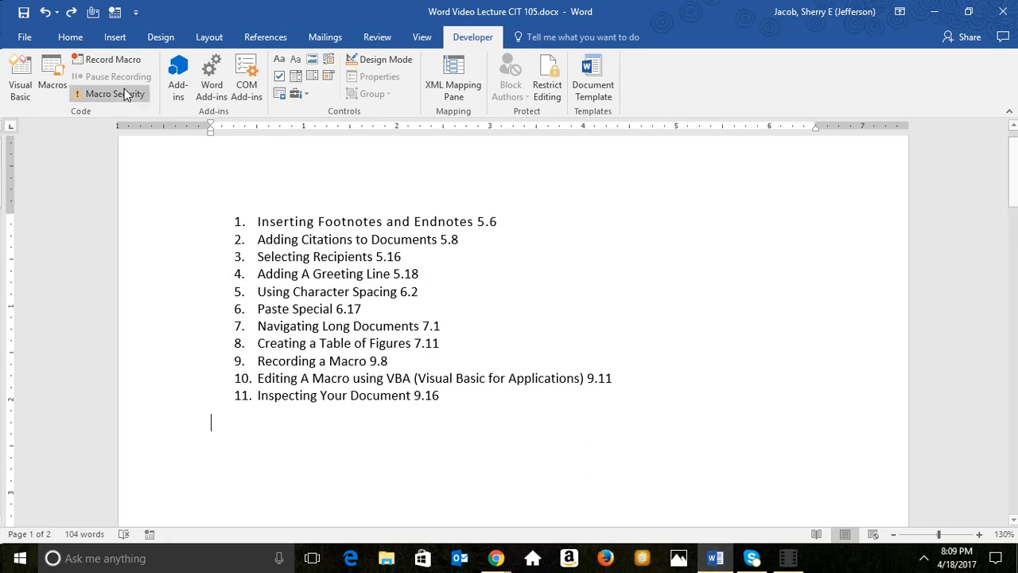
Start Inspect Document, saving the file first as a macro-free document
left_click(23, 38)
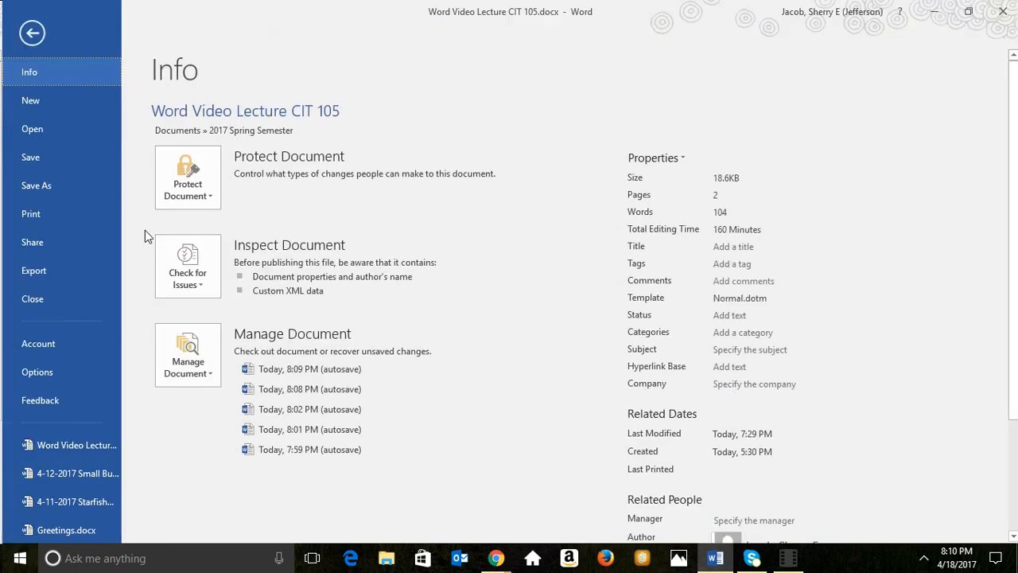
left_click(194, 274)
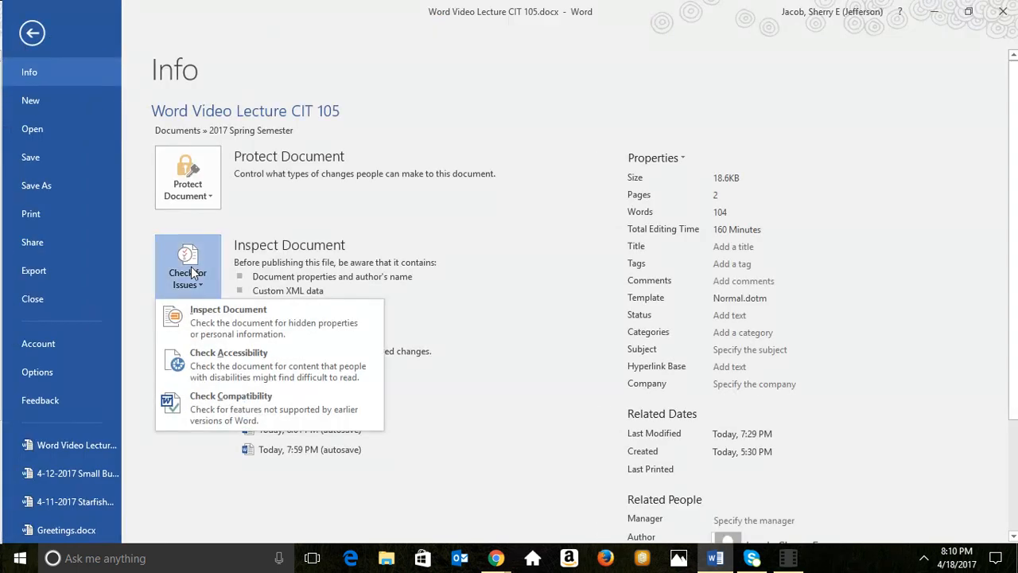
left_click(257, 336)
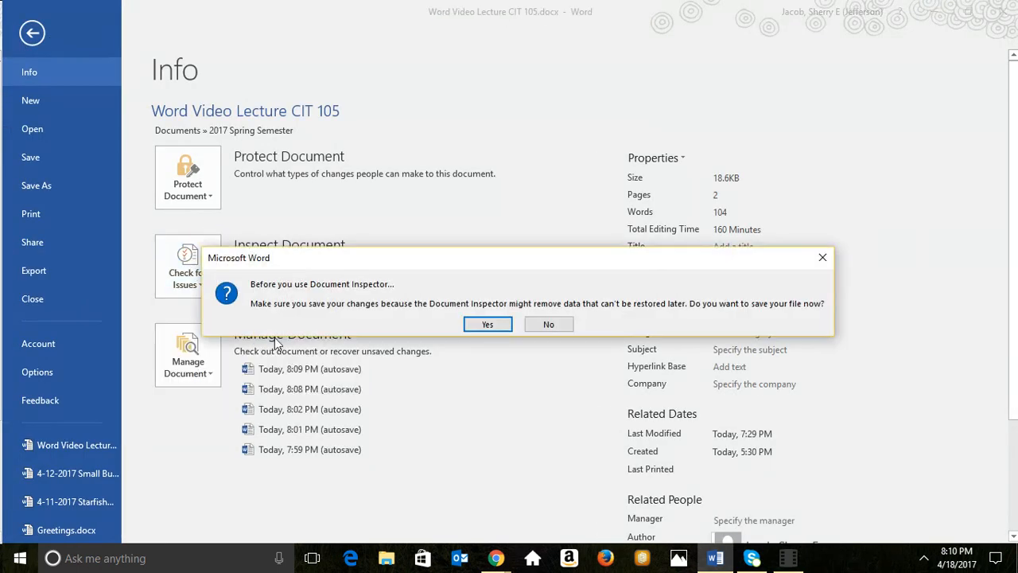
left_click(485, 325)
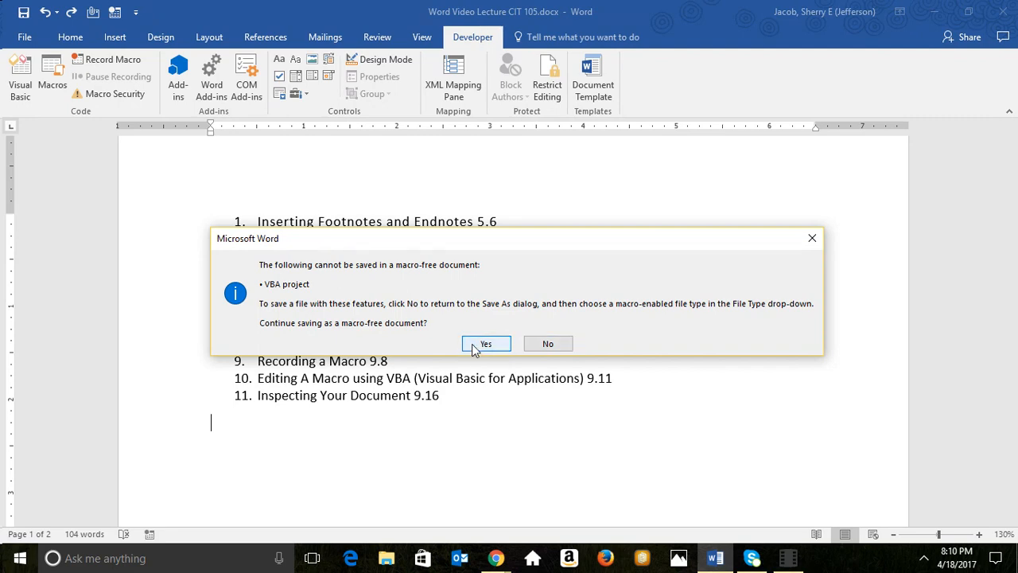
left_click(477, 346)
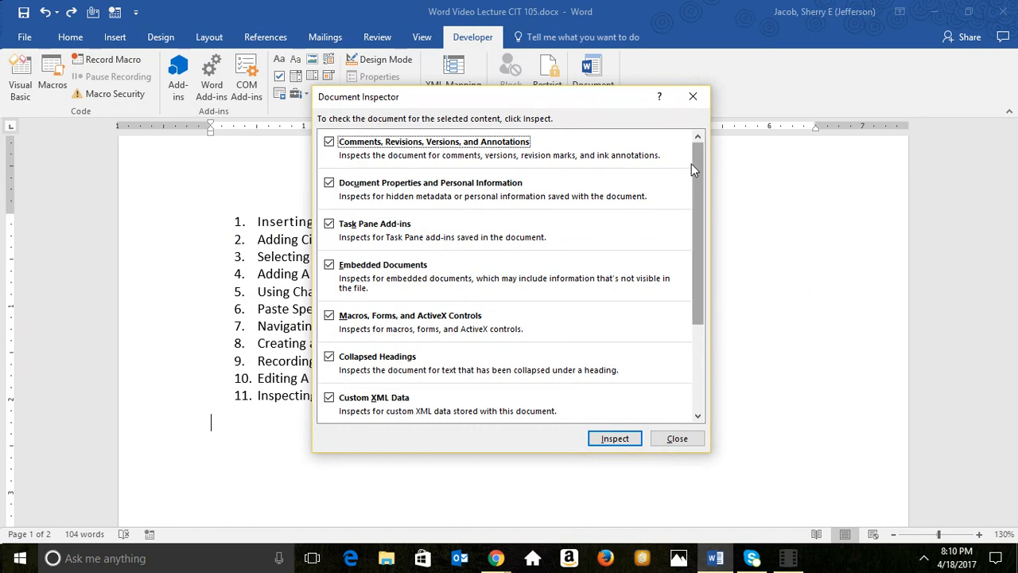
Review the Document Inspector's content checks, inspect the document with all of them selected and examine the results
mouse_move(691, 164)
left_mouse_down()
mouse_move(698, 264)
mouse_move(705, 156)
left_mouse_up()
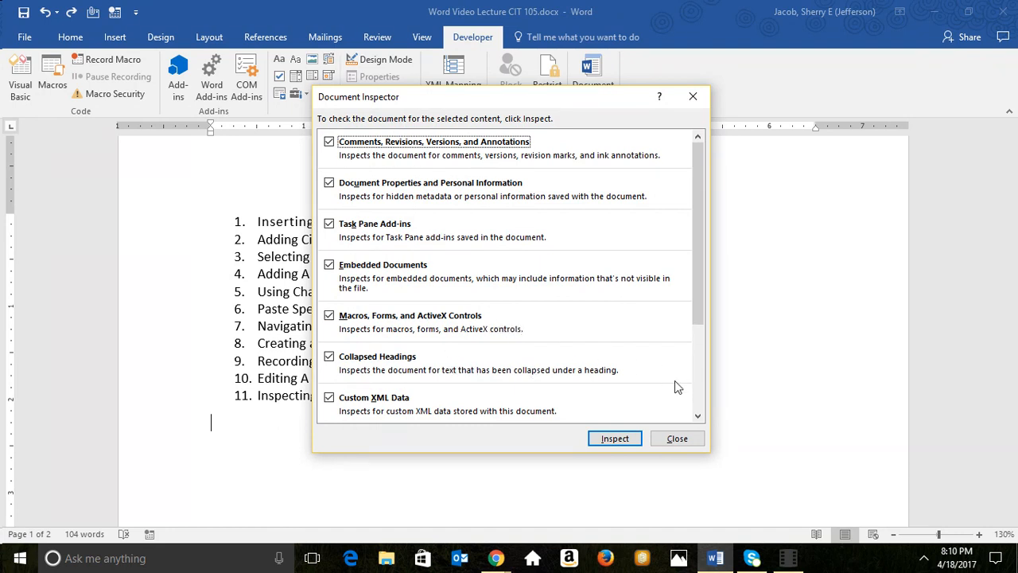
left_click(700, 377)
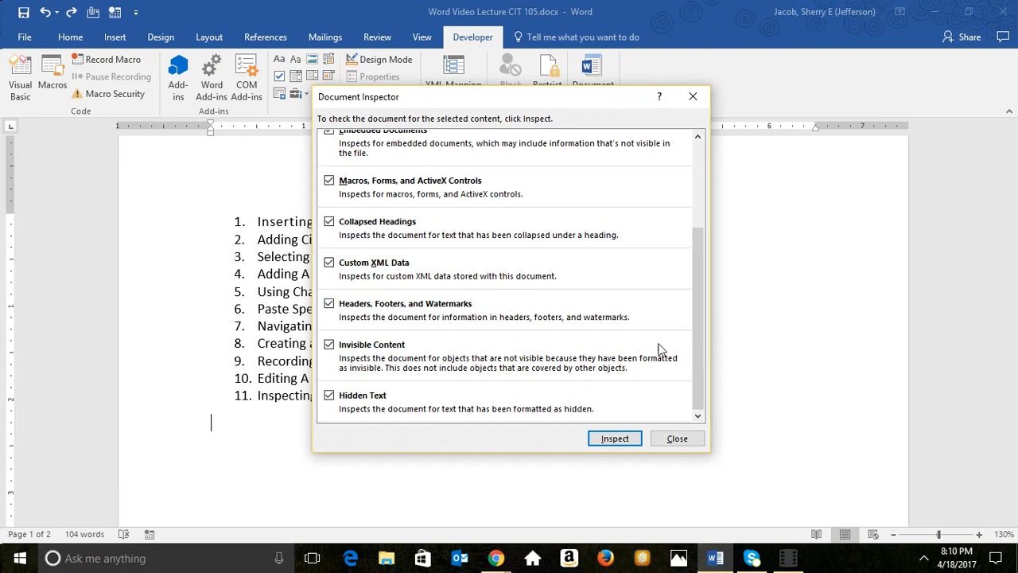
left_click_drag(694, 352, 687, 235)
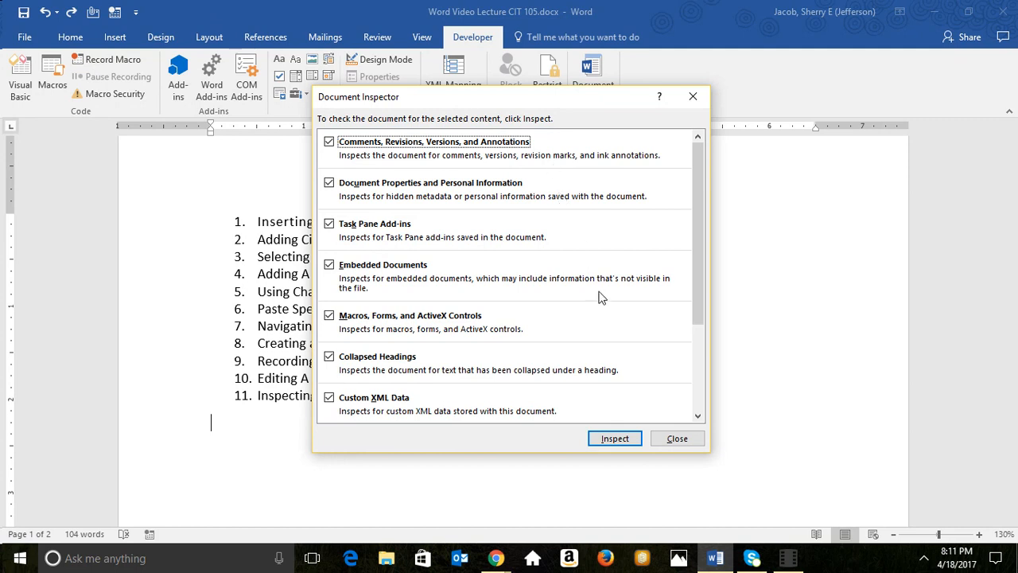
left_click(614, 440)
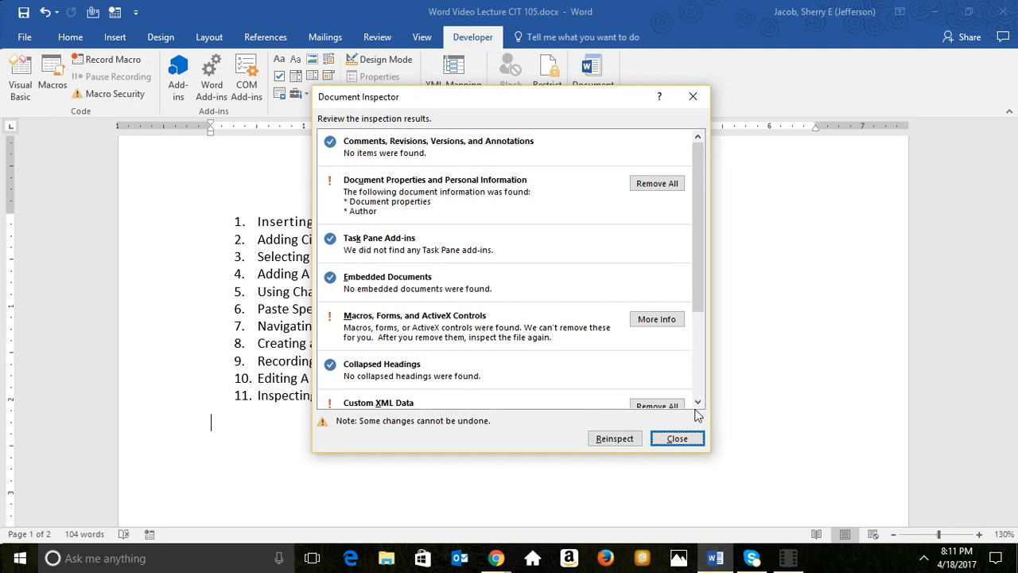
left_click_drag(697, 403, 698, 404)
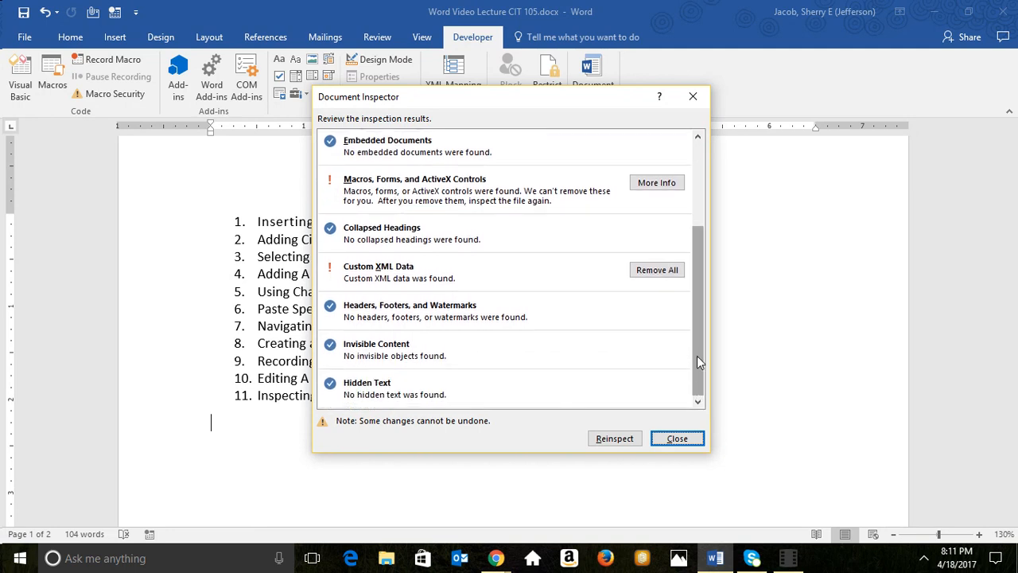
left_click_drag(697, 341, 699, 237)
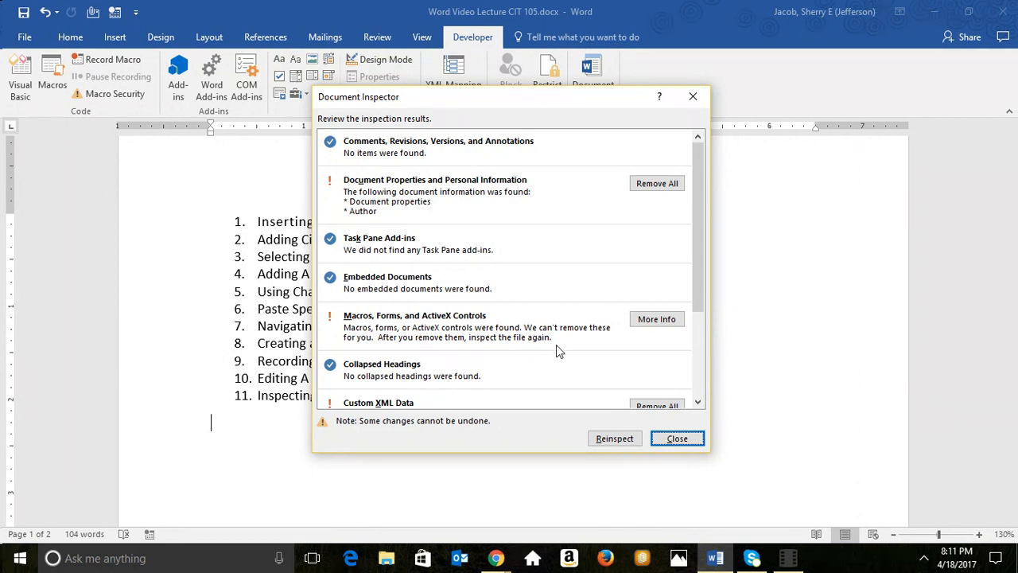
Open the help article about the inspection's Macros, Forms, and ActiveX Controls finding and read through its affected items and recommended solution
left_click(663, 321)
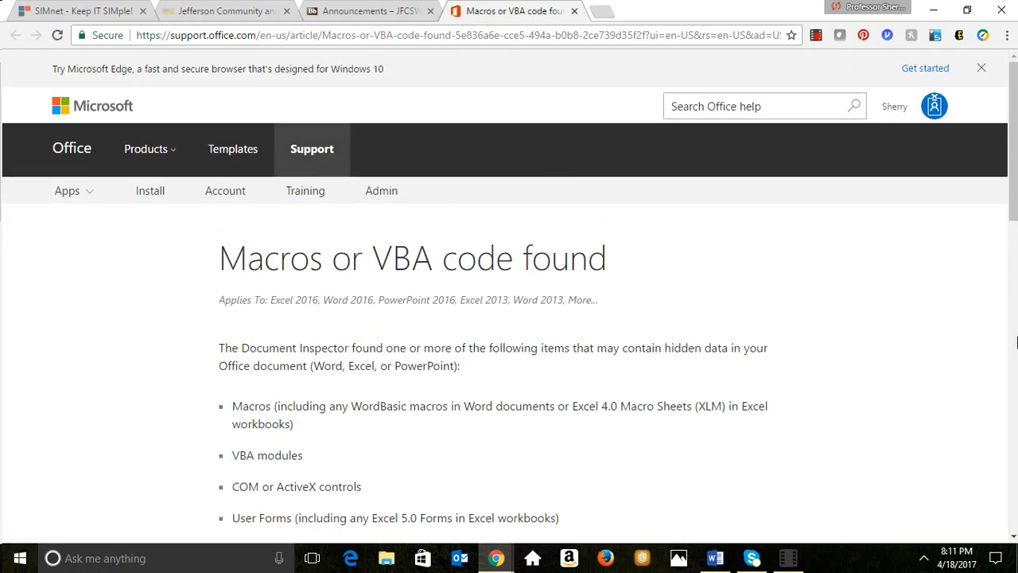
left_click_drag(1009, 139, 1012, 217)
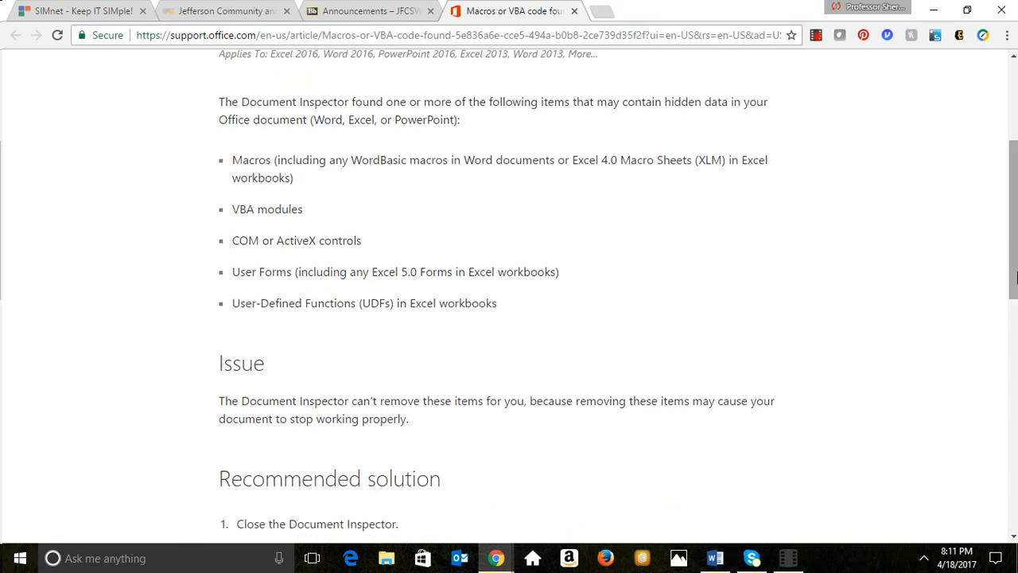
left_click_drag(1015, 179, 1017, 87)
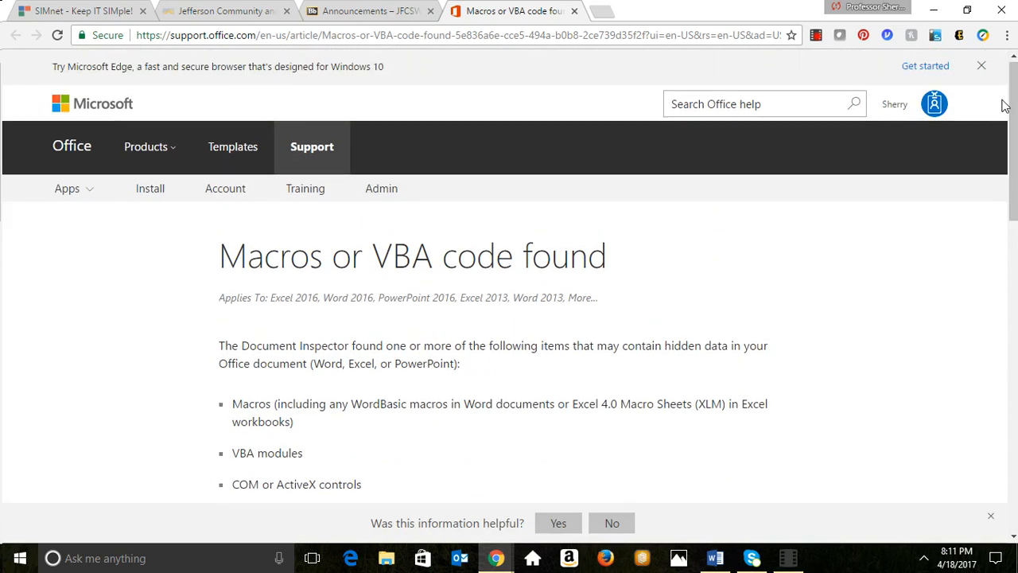
Close the help article, switch back to Word and close the Document Inspector without removing any of the found items
left_click(574, 11)
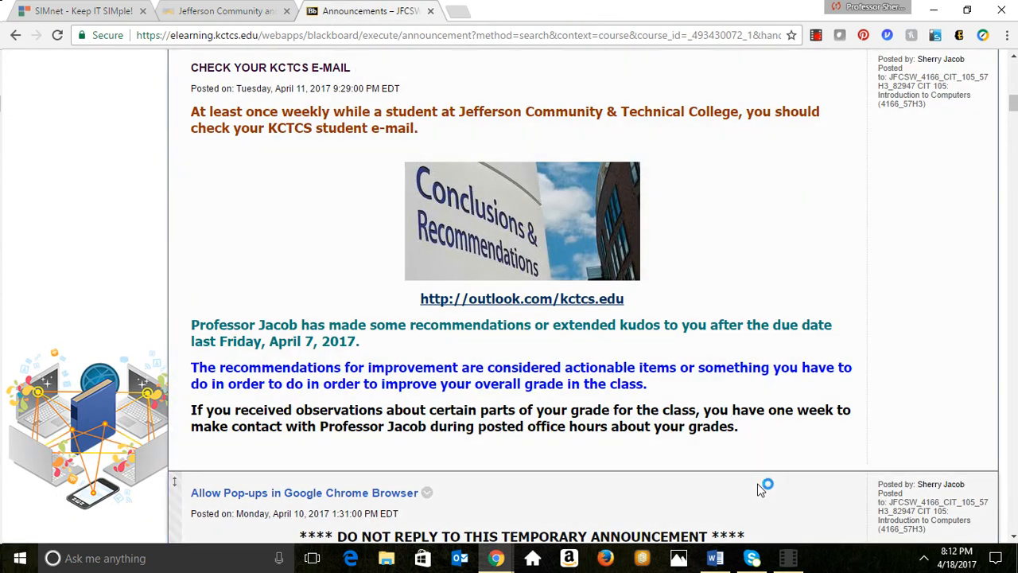
left_click(715, 559)
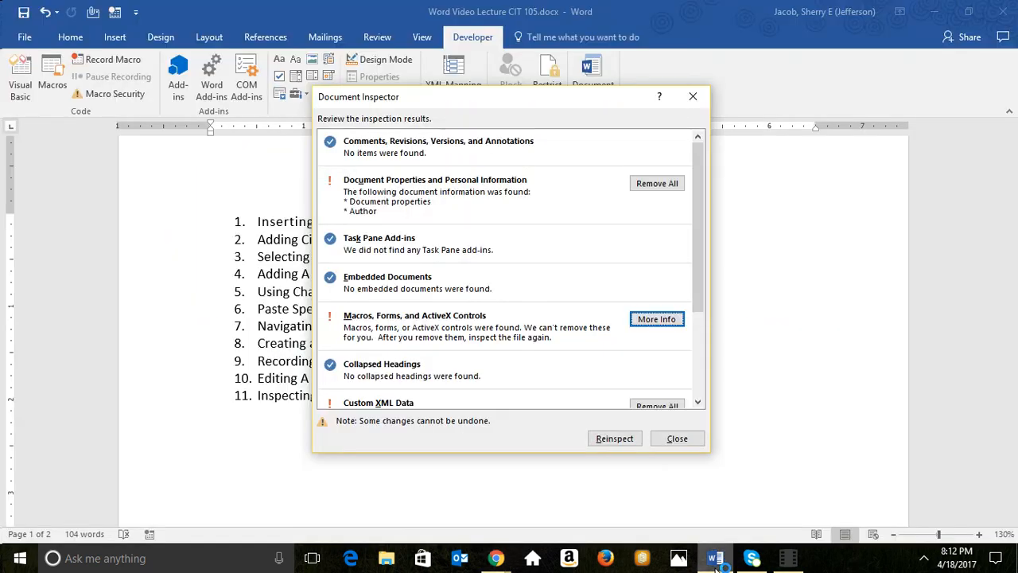
left_click(678, 439)
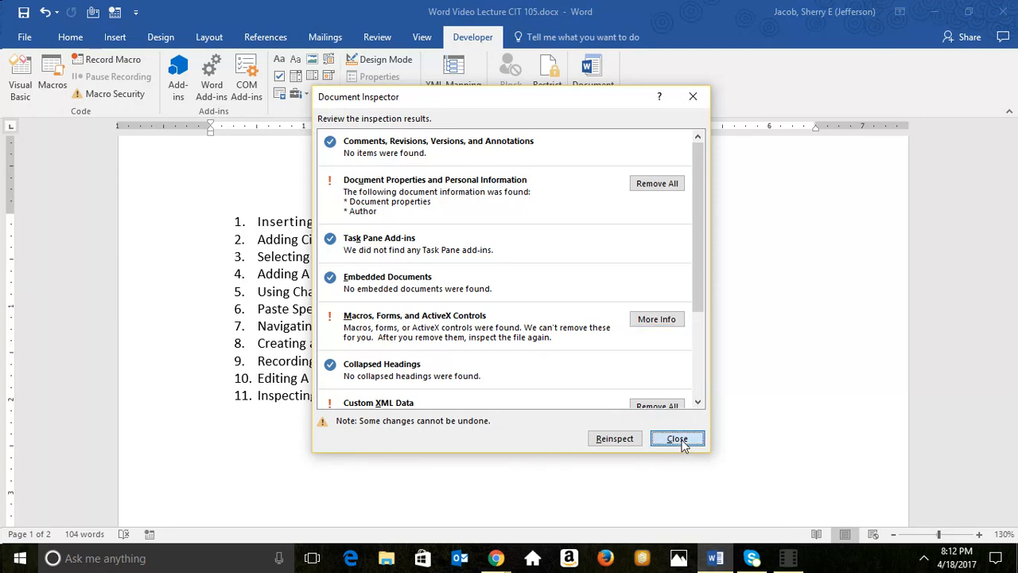